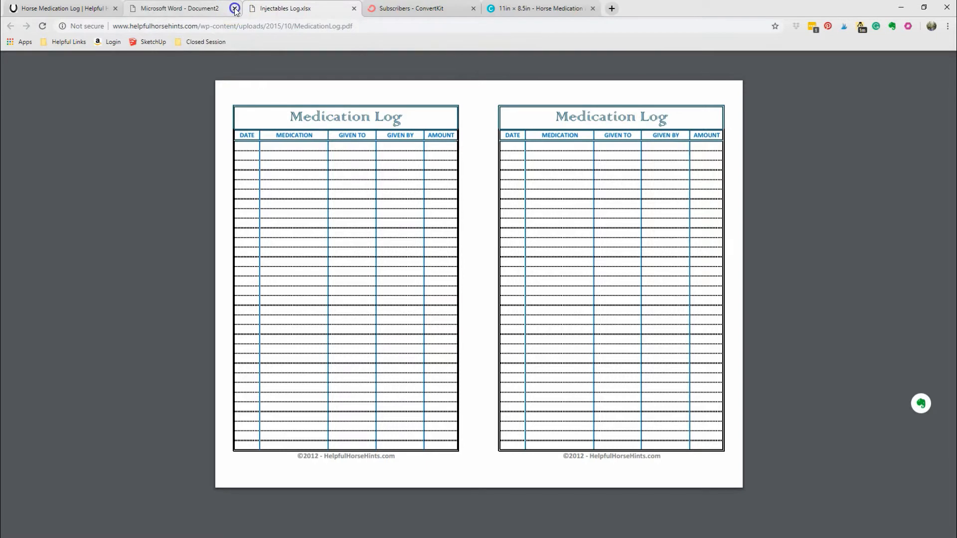
# Close the open PDF tabs and switch to the Canva design to examine the horse medication log's cover and instructions pages.
pyautogui.click(234, 9)
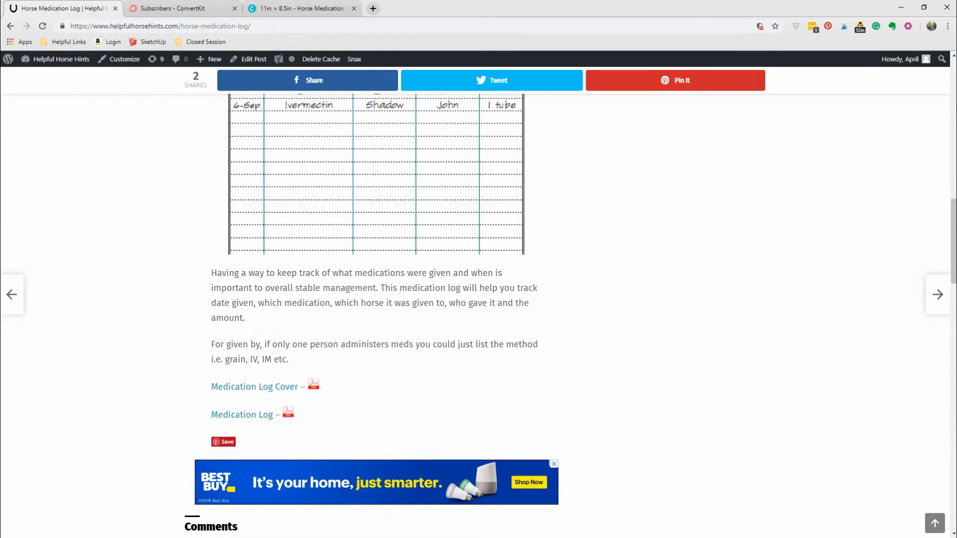
pyautogui.click(299, 8)
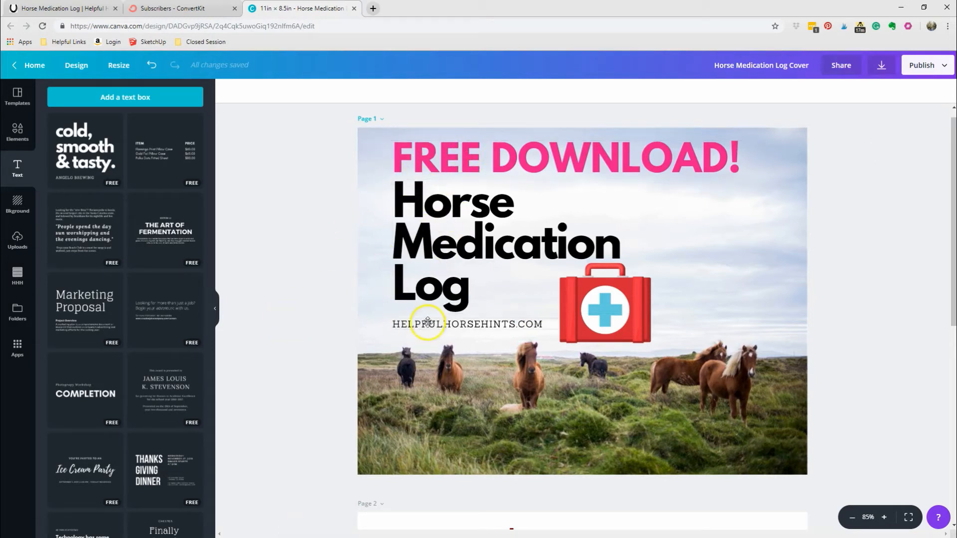
pyautogui.scroll(-7, 350, 274)
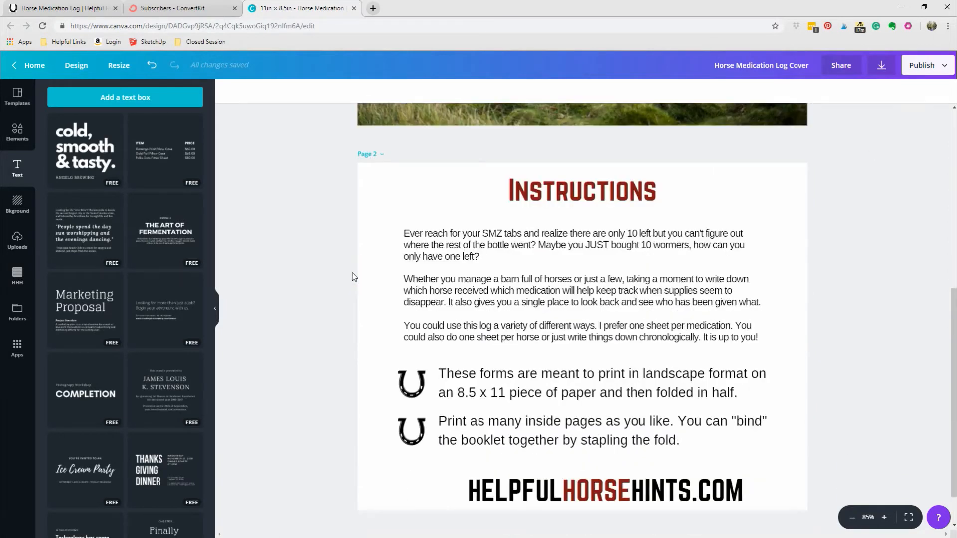
pyautogui.scroll(-1, 352, 277)
pyautogui.scroll(7, 353, 277)
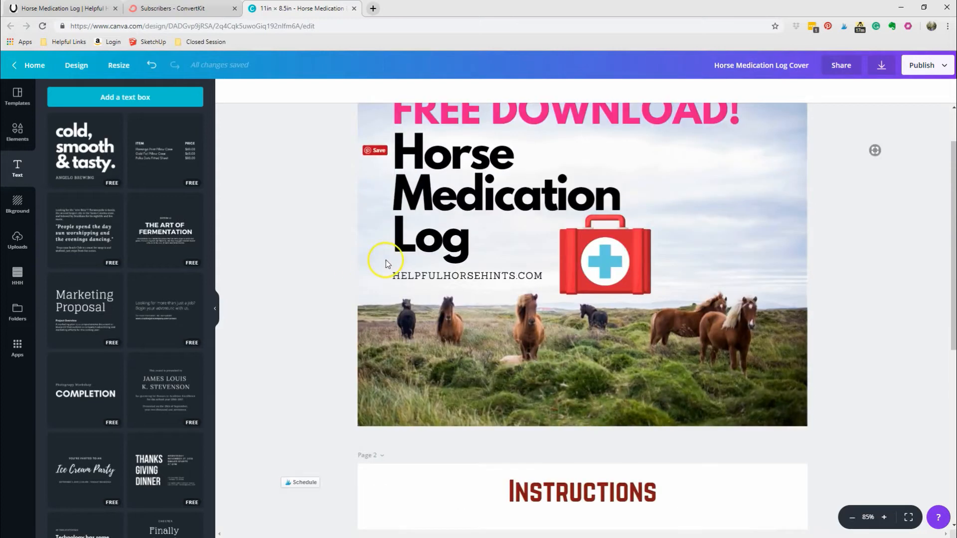
pyautogui.scroll(-5, 387, 264)
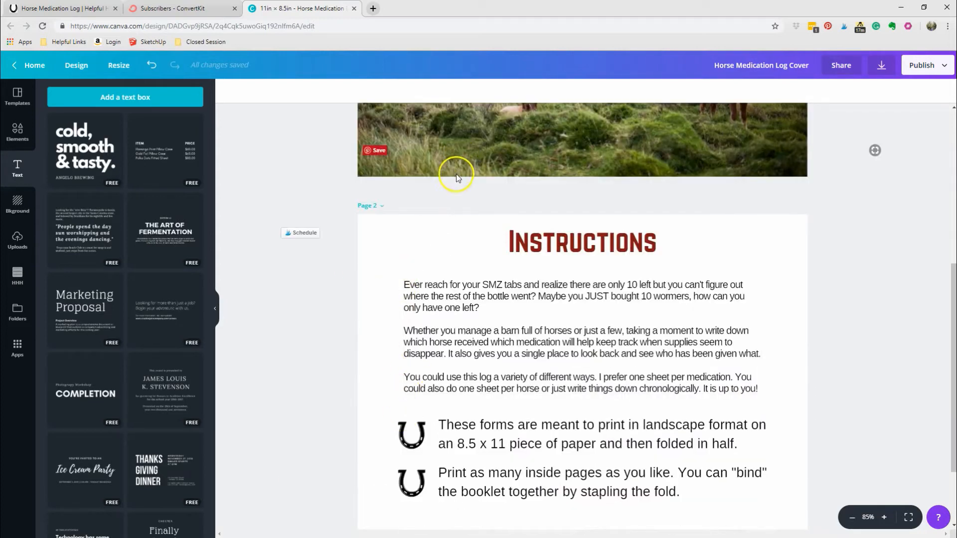
pyautogui.scroll(-2, 373, 249)
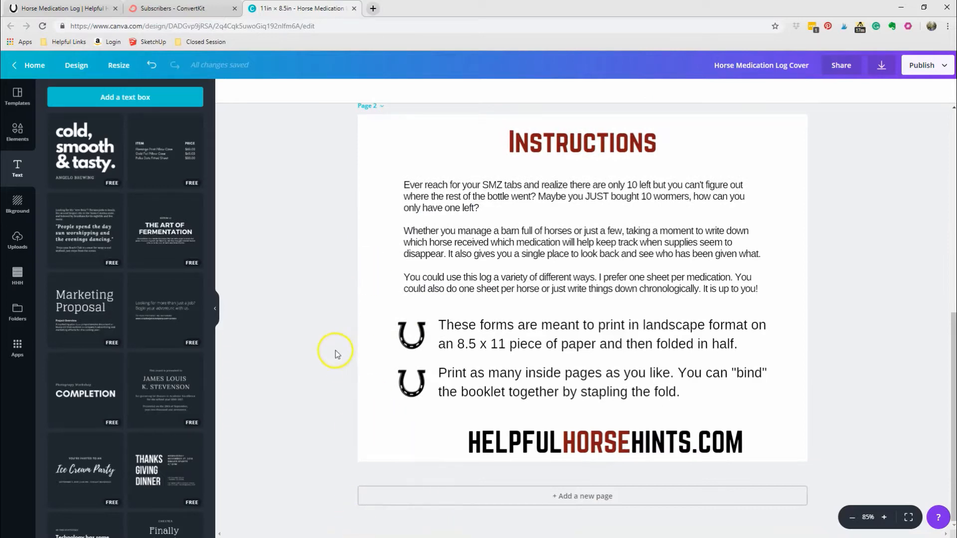
pyautogui.scroll(7, 271, 325)
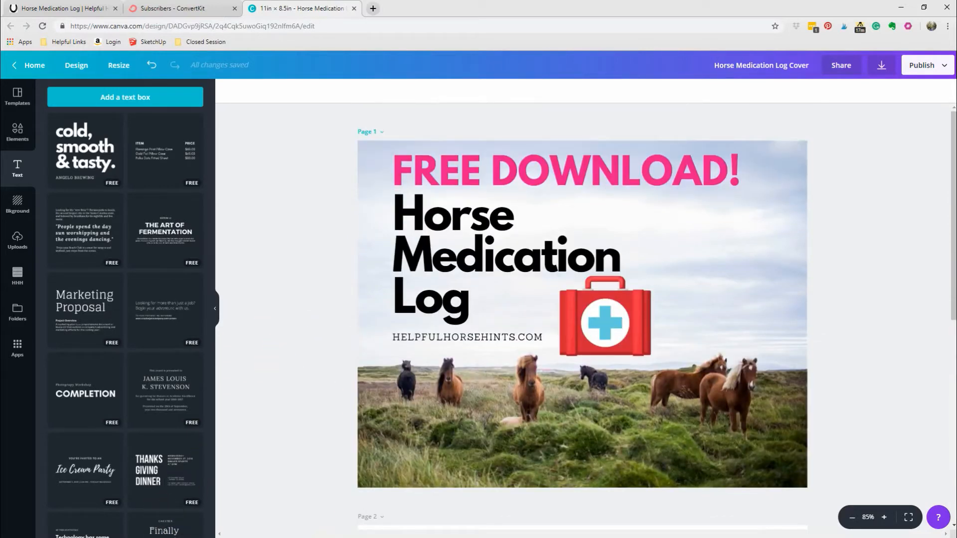
# Open the Horse Medication Log Form PDF from the OptIns folder in Foxit Reader, maximized with whole pages fitted to the window.
pyautogui.press('super')
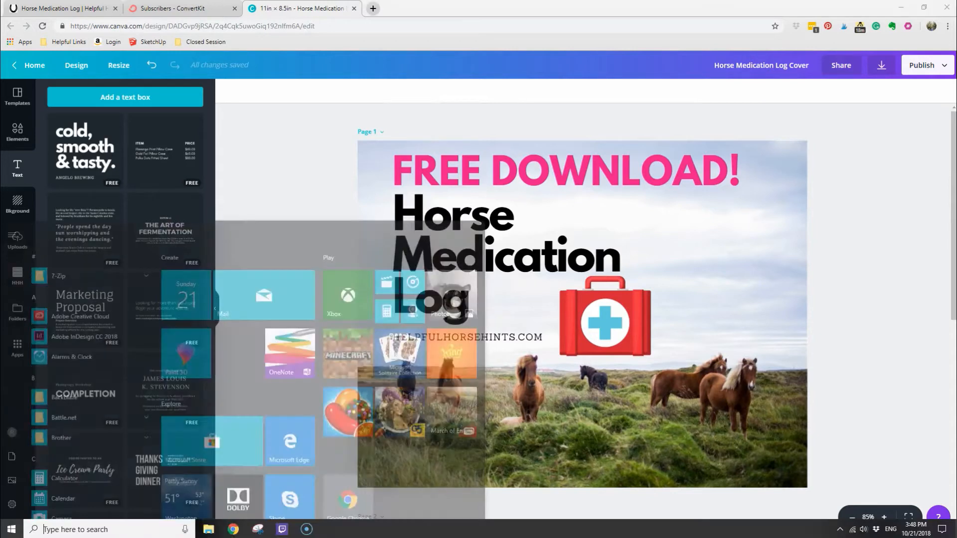
pyautogui.click(214, 530)
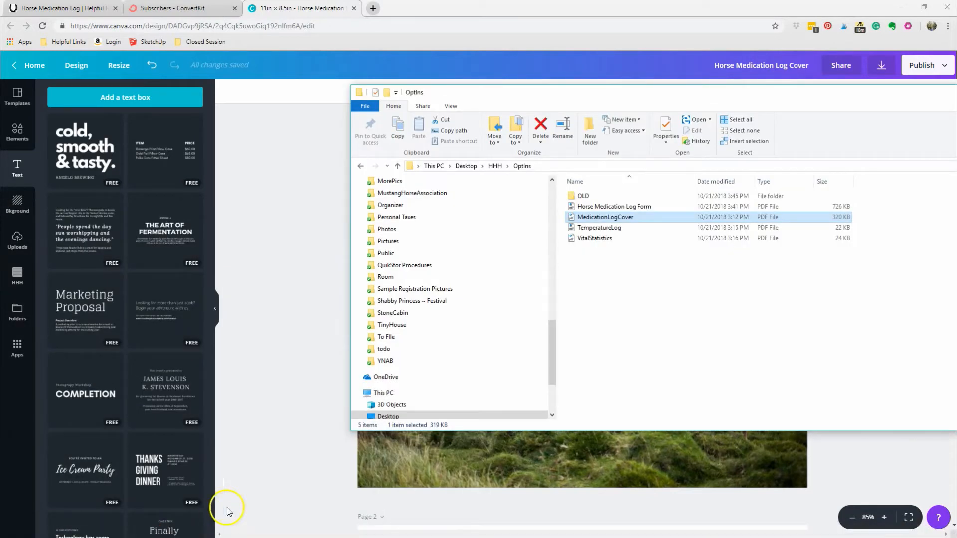
pyautogui.click(603, 210)
pyautogui.rightClick(603, 209)
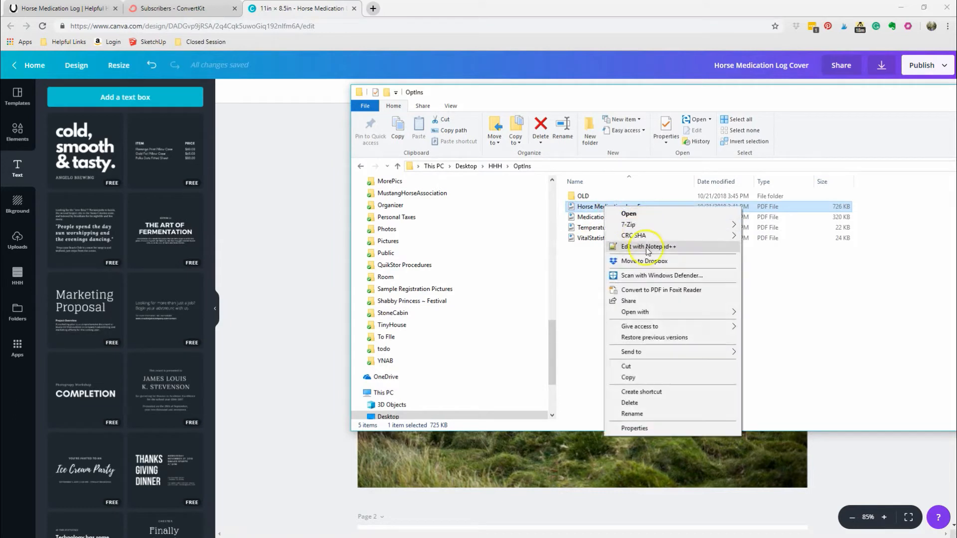
pyautogui.moveTo(643, 312)
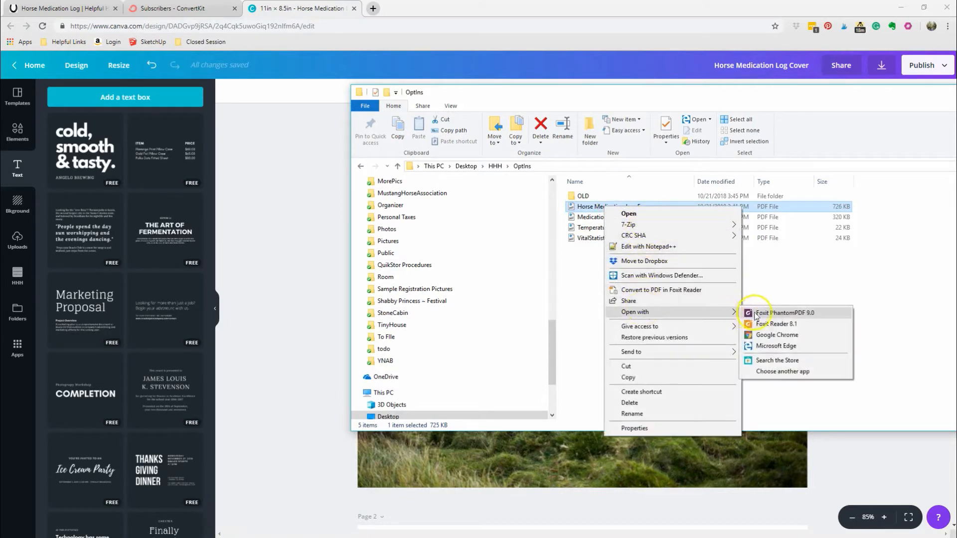
pyautogui.click(771, 324)
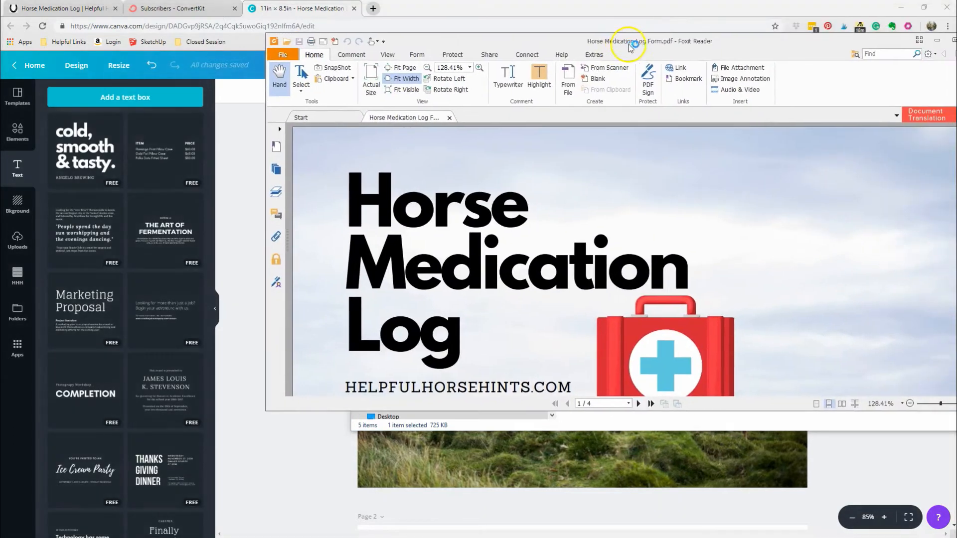
pyautogui.doubleClick(668, 44)
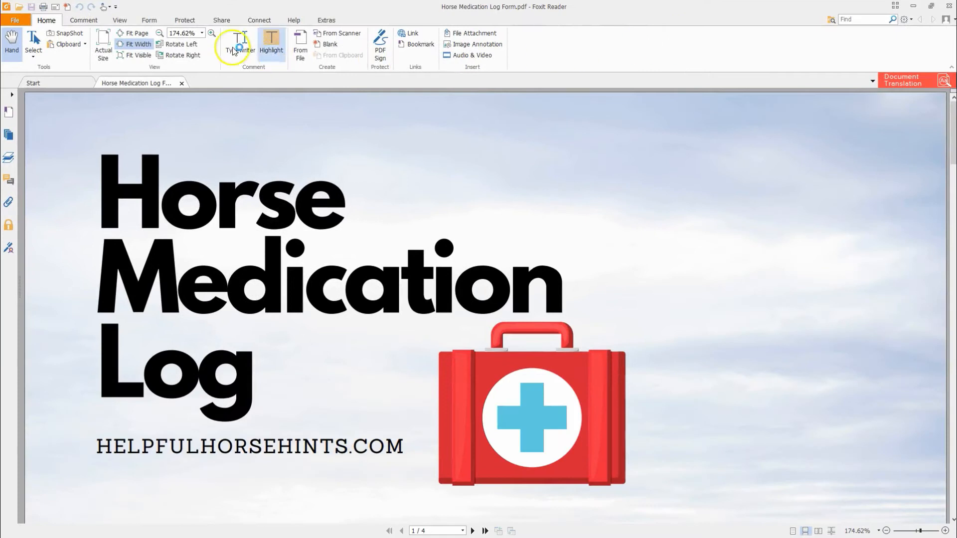
pyautogui.click(134, 33)
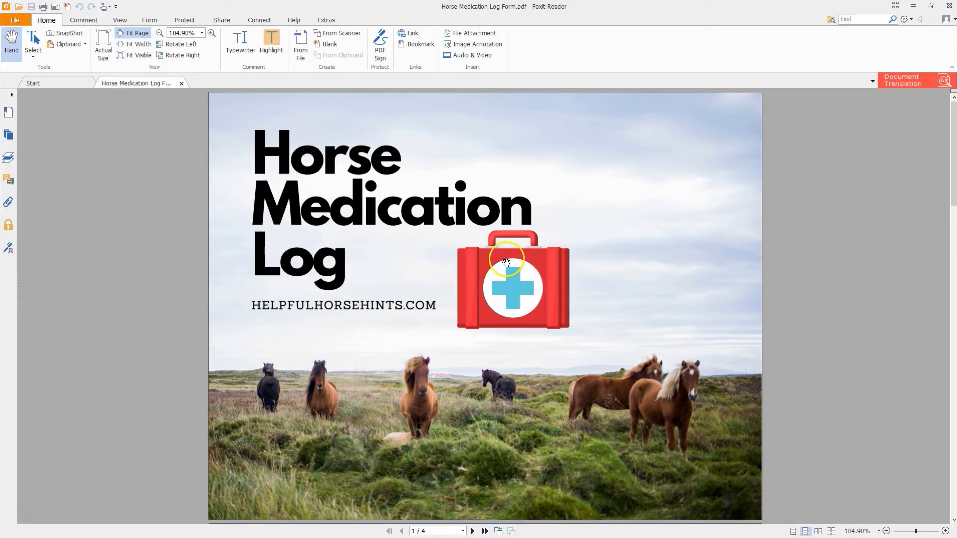
# Examine the PDF's instructions, booklet cover and medication log table pages through to the last page.
pyautogui.scroll(-10, 506, 263)
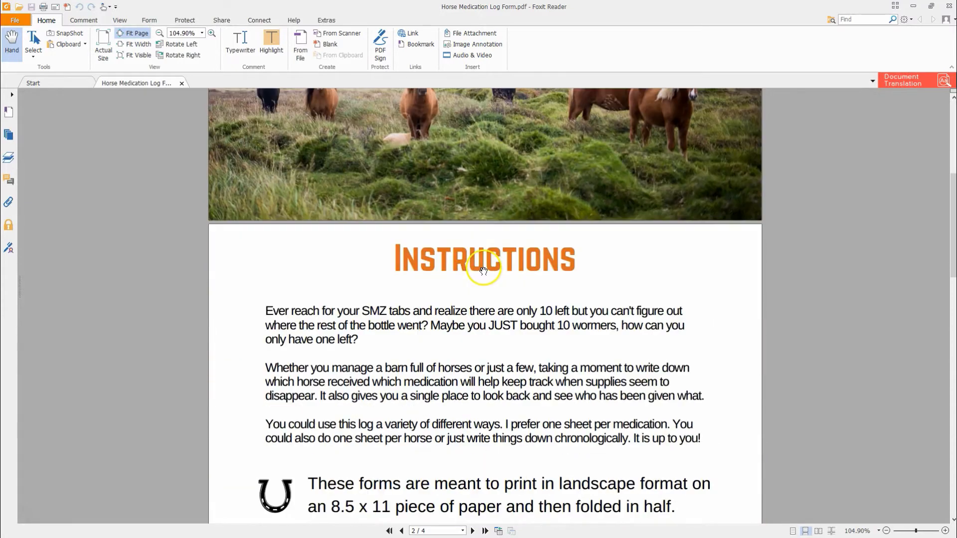
pyautogui.scroll(-4, 482, 271)
pyautogui.scroll(-3, 484, 268)
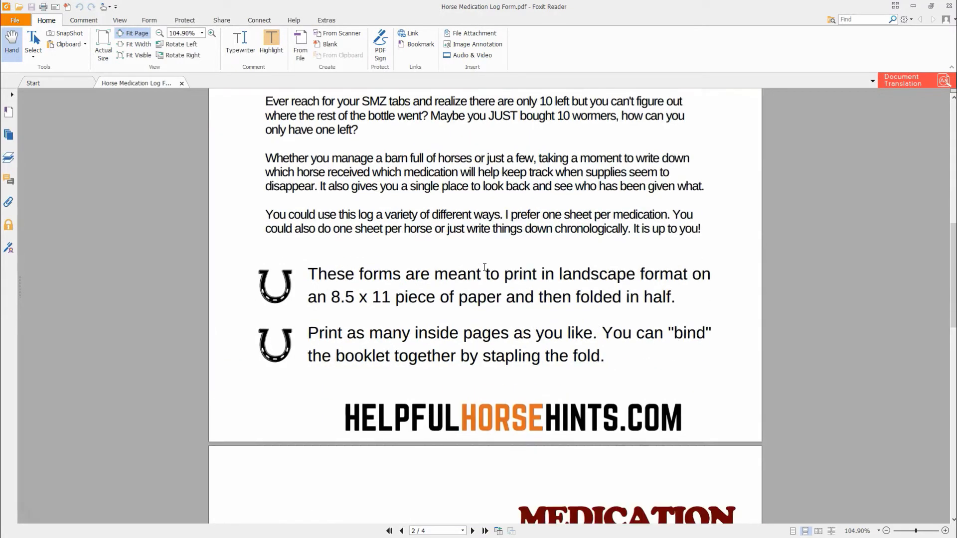
pyautogui.scroll(2, 484, 268)
pyautogui.scroll(-3, 484, 267)
pyautogui.scroll(-10, 484, 268)
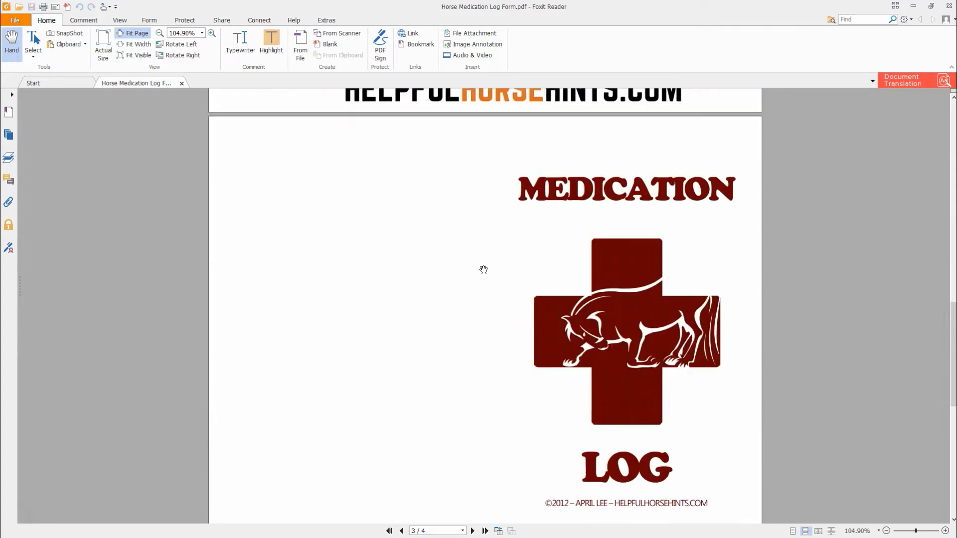
pyautogui.scroll(-3, 483, 270)
pyautogui.scroll(2, 483, 270)
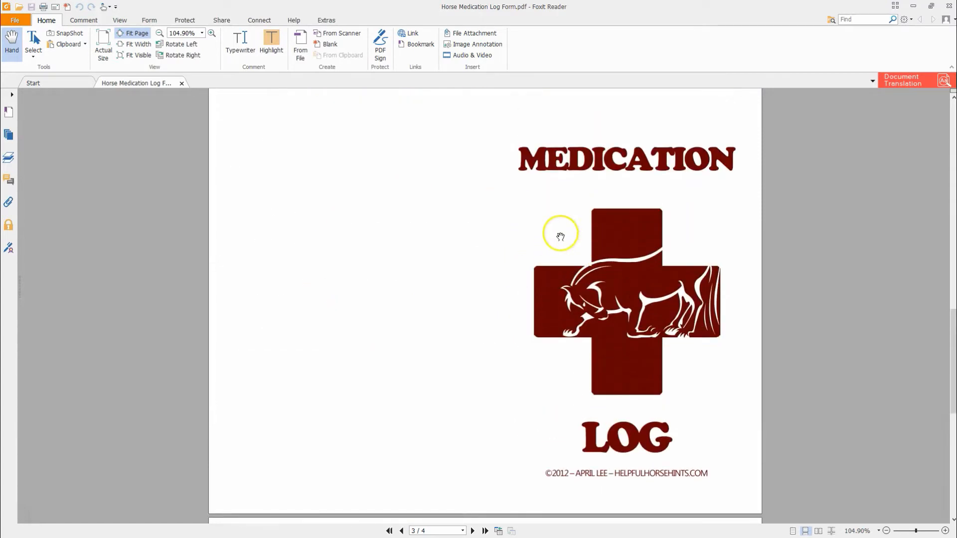
pyautogui.scroll(-12, 532, 248)
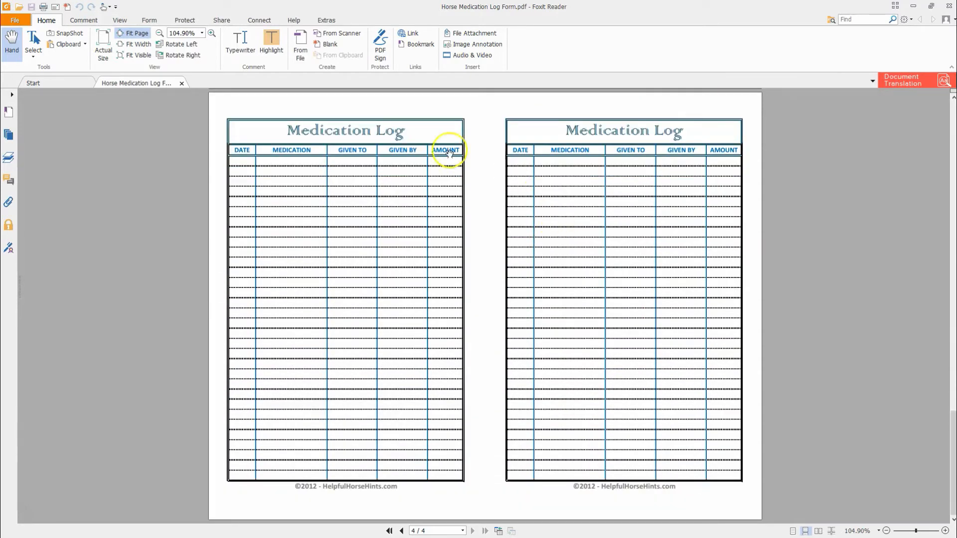
pyautogui.scroll(3, 491, 303)
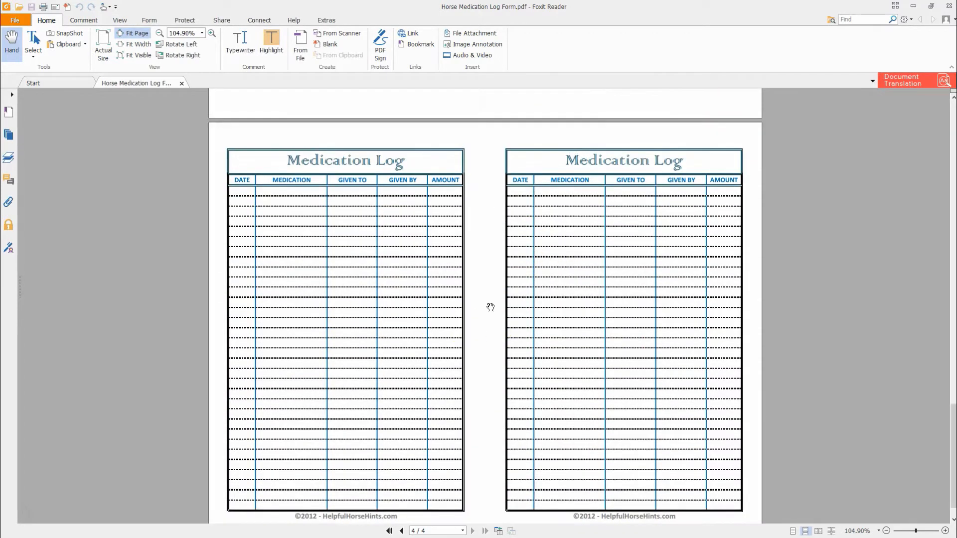
pyautogui.scroll(-3, 489, 368)
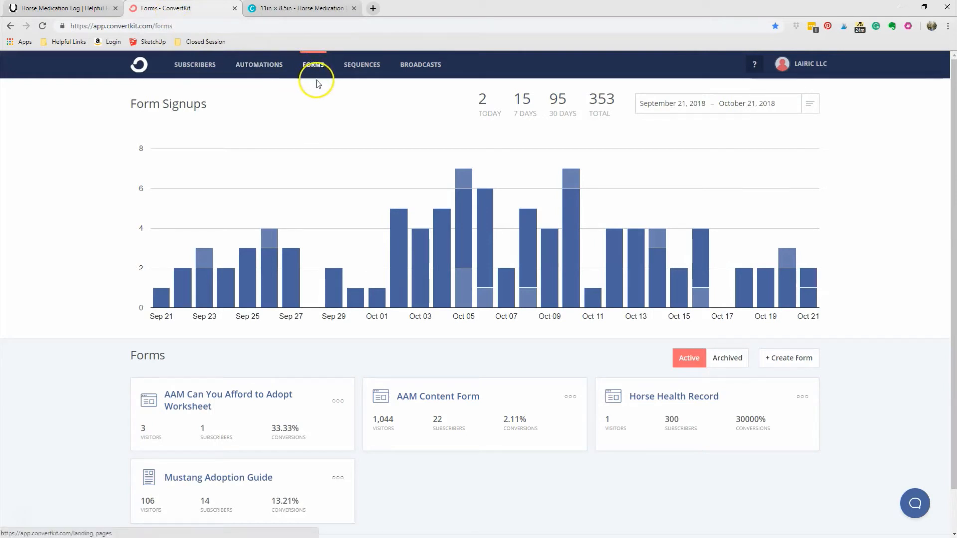
# Create a new ConvertKit form with the Inline display format and the Full template.
pyautogui.click(779, 358)
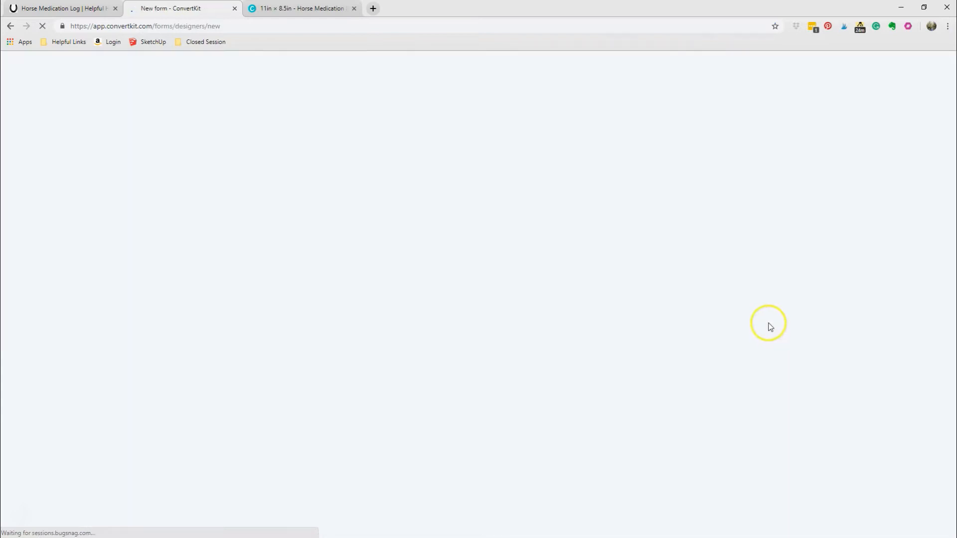
pyautogui.click(369, 147)
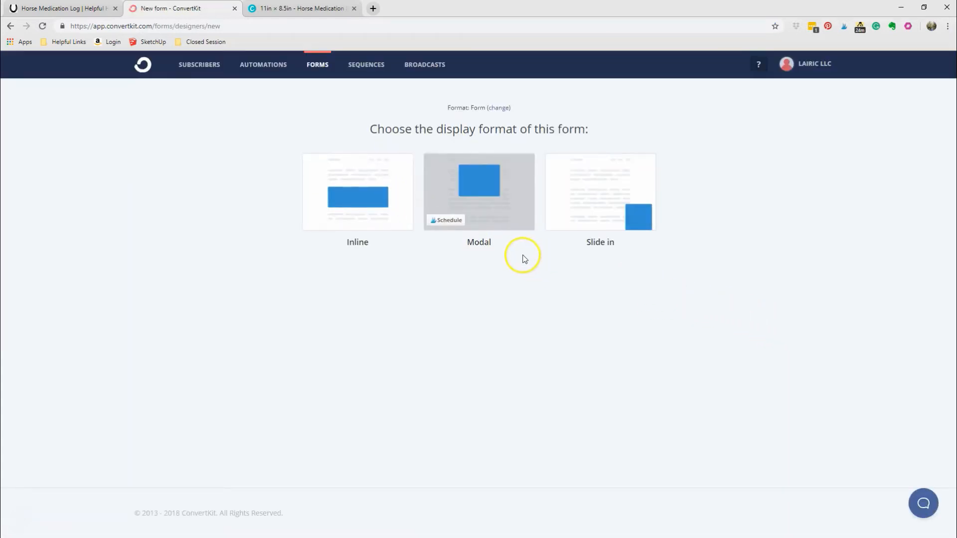
pyautogui.click(339, 189)
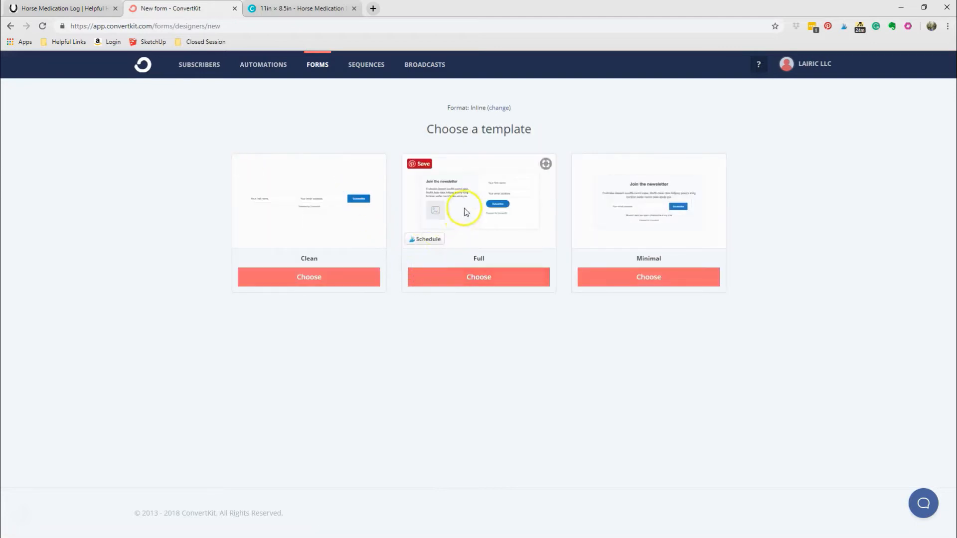
pyautogui.click(486, 278)
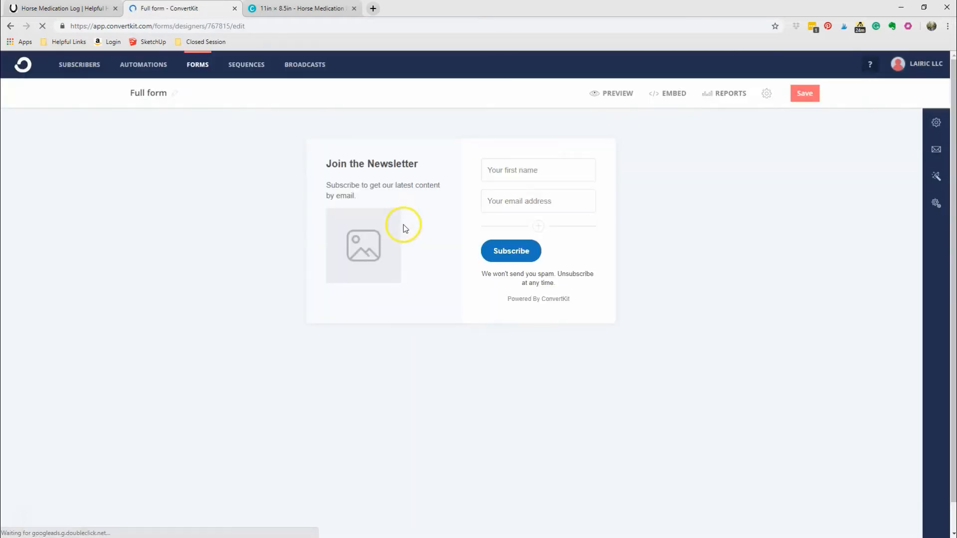
# Change the form heading to "Download FREE Horse Medication Log" on two lines and remove the first name field.
pyautogui.click(351, 163)
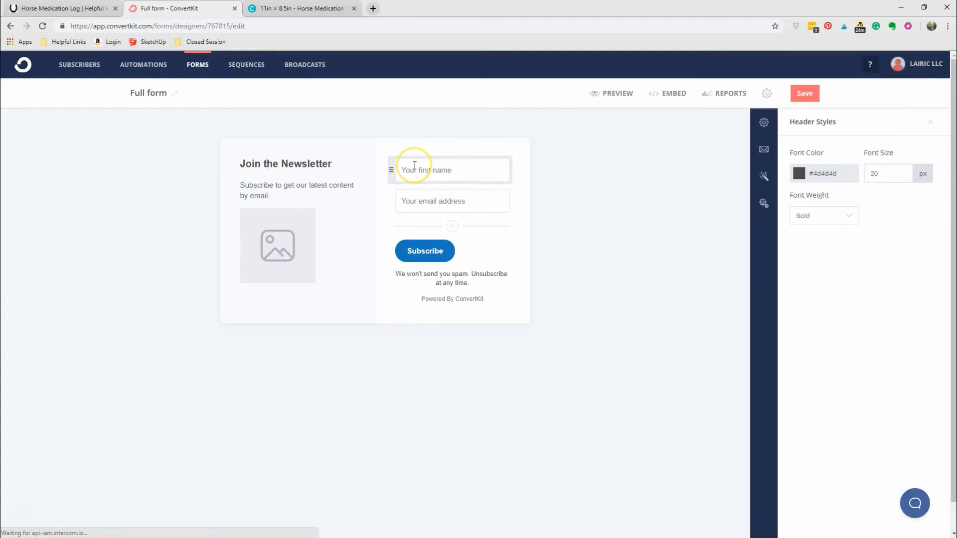
pyautogui.hotkey('ctrl', 'a')
pyautogui.write('dO')
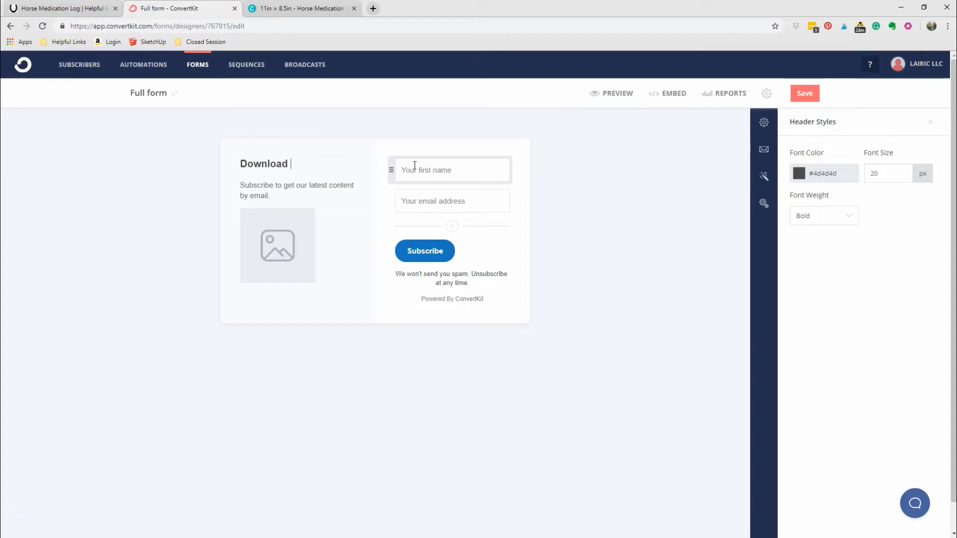
pyautogui.write('wnload FREE')
pyautogui.press('Return')
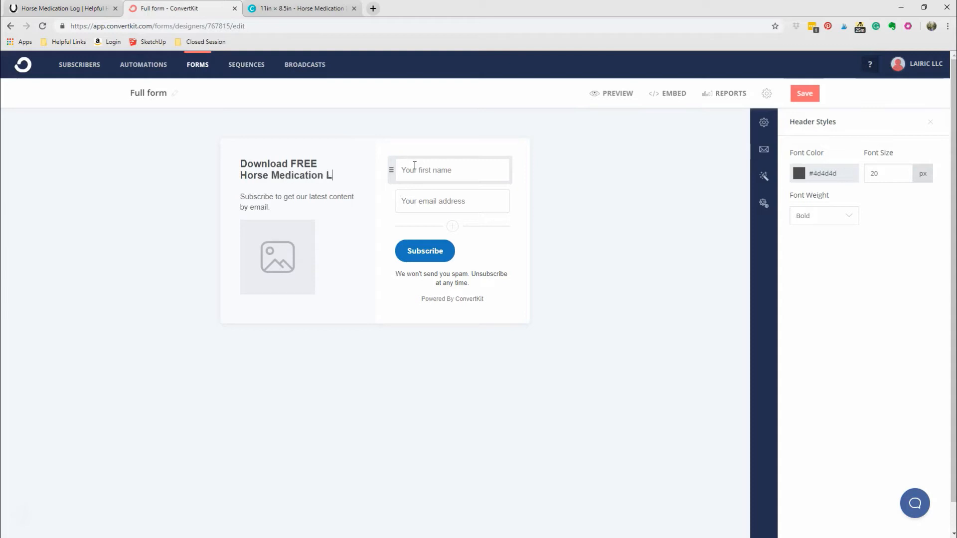
pyautogui.click(400, 168)
pyautogui.click(824, 299)
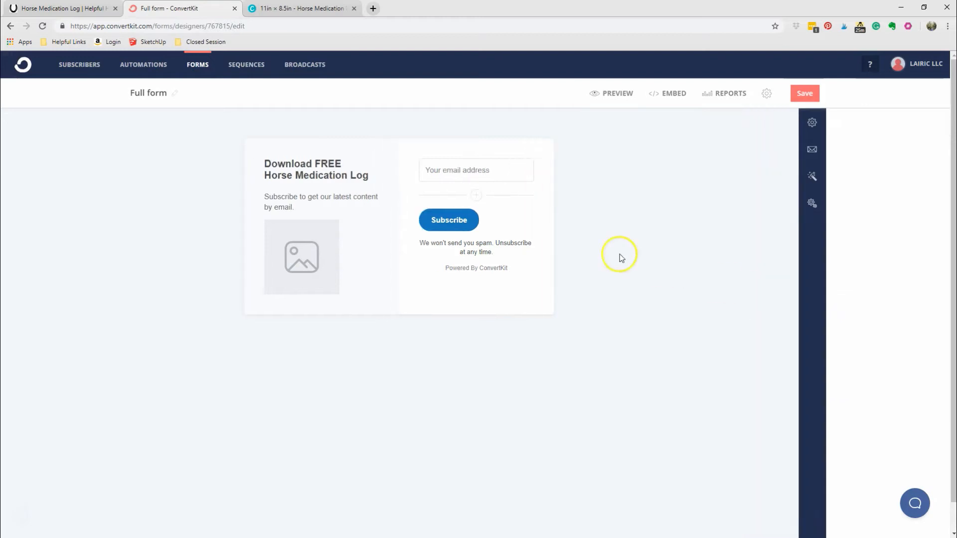
# Change the Subscribe button's text to "Yes Please!".
pyautogui.click(532, 225)
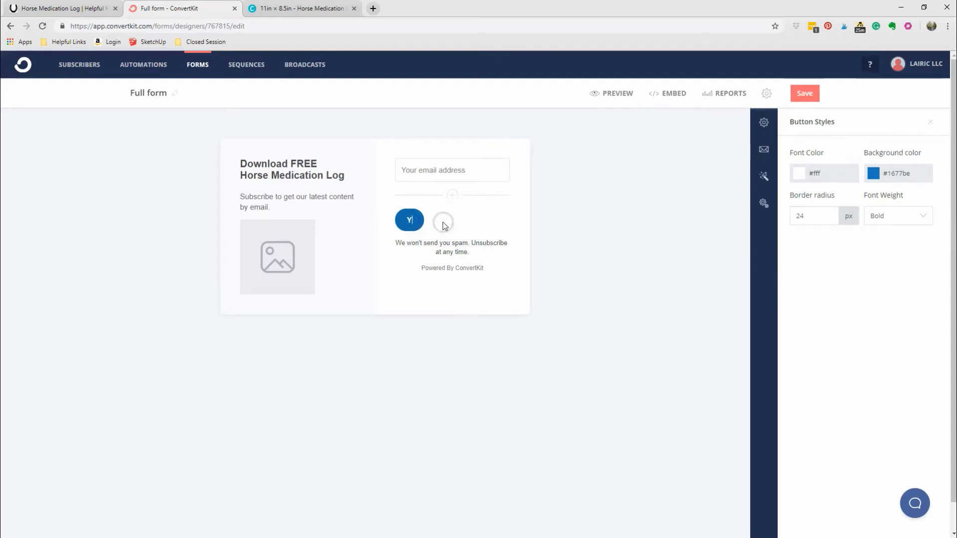
pyautogui.write('Yes! PLeas')
pyautogui.press('BackSpace')
pyautogui.press('BackSpace')
pyautogui.press('BackSpace')
pyautogui.write('Please!')
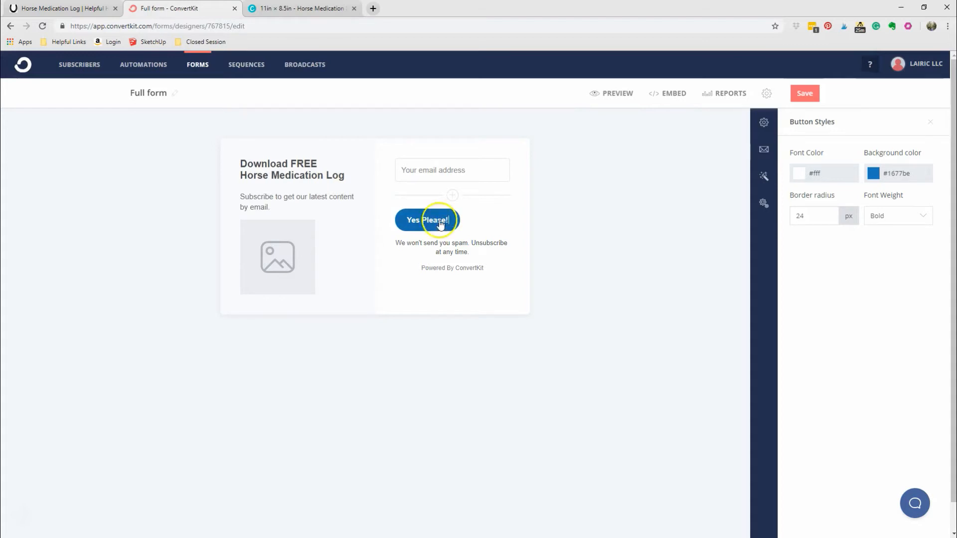
# Select the whole subheader text beneath the form's heading.
pyautogui.click(289, 199)
pyautogui.tripleClick(243, 195)
pyautogui.moveTo(242, 195)
pyautogui.mouseDown()
pyautogui.moveTo(270, 198)
pyautogui.moveTo(237, 195)
pyautogui.mouseUp()
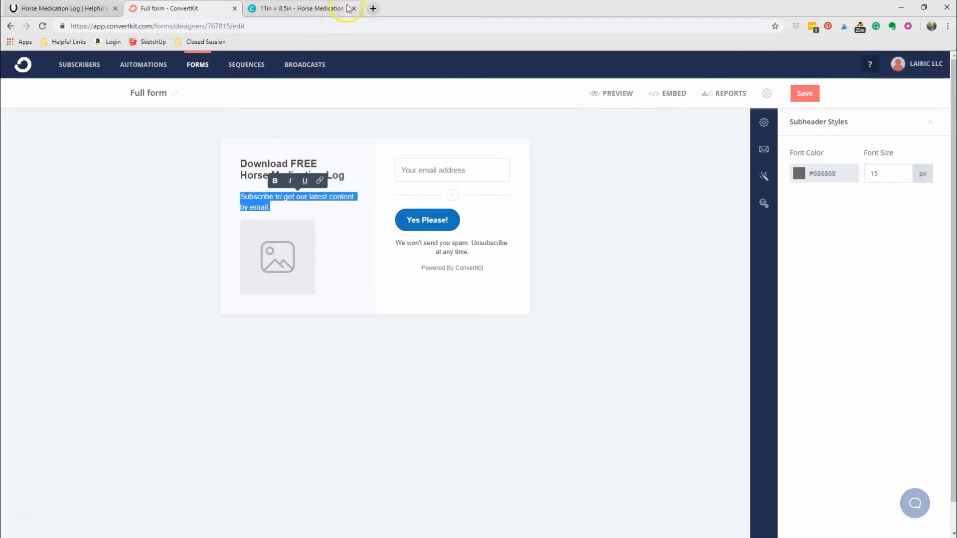
# Open the Horse Health Record Form article on helpfulhorsehints.com in a new tab and copy its opt-in form's description sentence.
pyautogui.click(372, 8)
pyautogui.write('help')
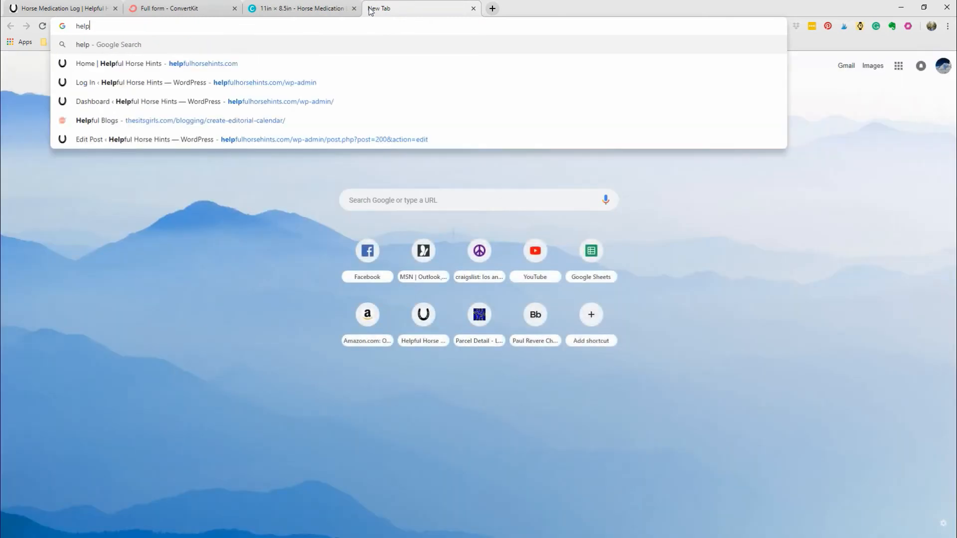
pyautogui.press('Down')
pyautogui.press('Return')
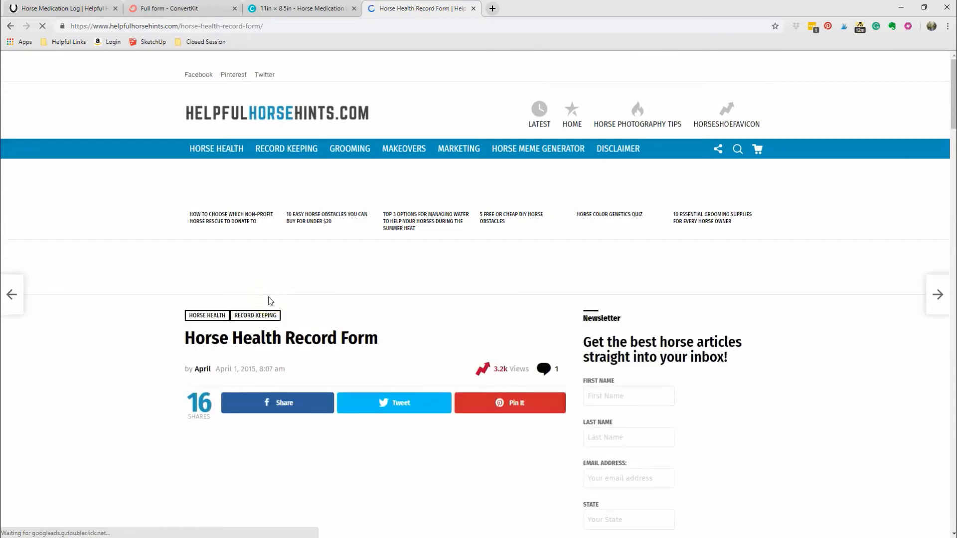
pyautogui.scroll(-5, 269, 301)
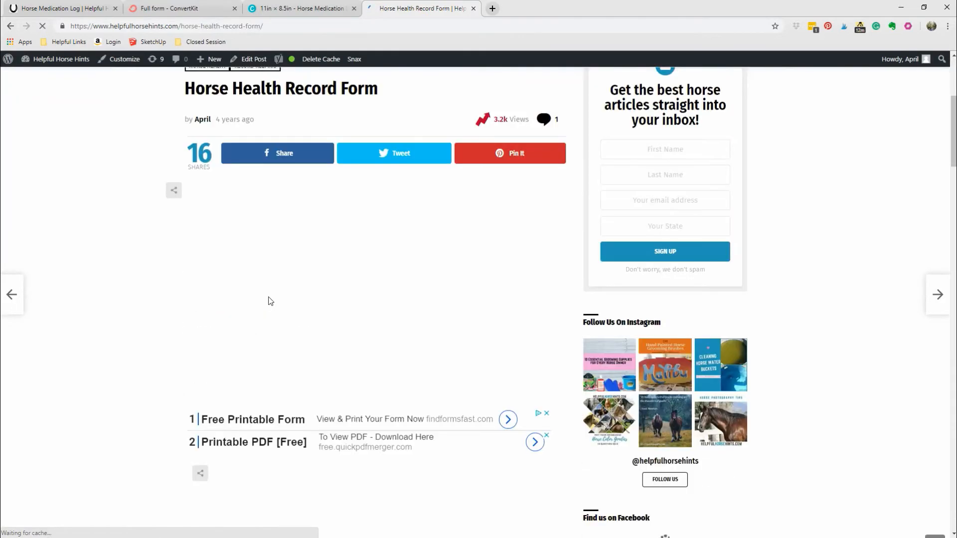
pyautogui.scroll(-5, 268, 301)
pyautogui.scroll(-14, 269, 301)
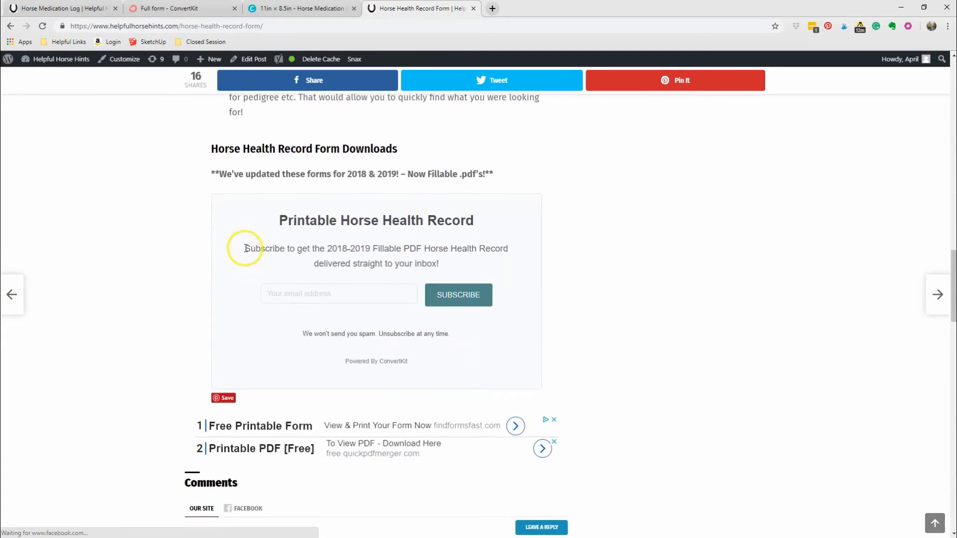
pyautogui.moveTo(244, 249); pyautogui.dragTo(441, 260)
pyautogui.hotkey('ctrl', 'c')
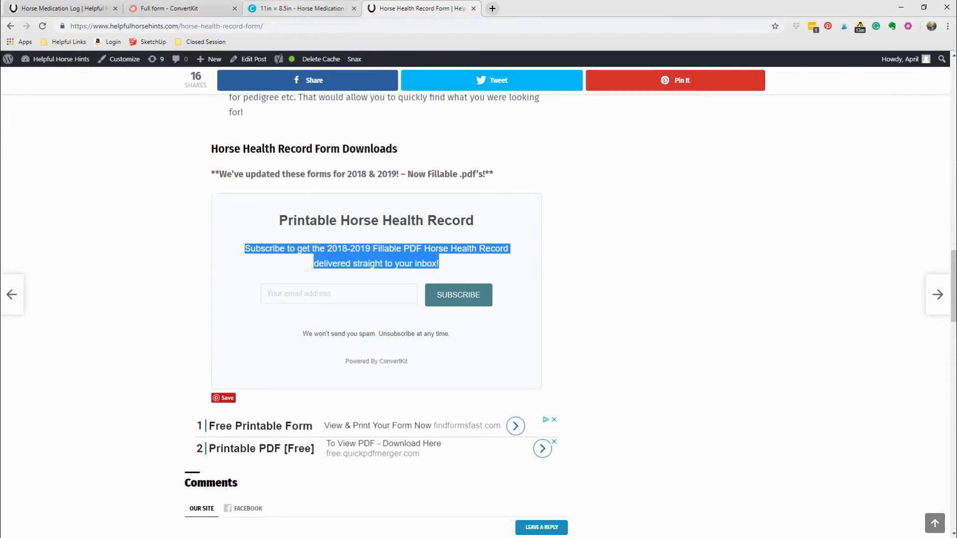
# Replace the ConvertKit form's subheader with the copied sentence, reworded to "Subscribe to get the Horse Medication Log delivered straight to your inbox!".
pyautogui.click(223, 8)
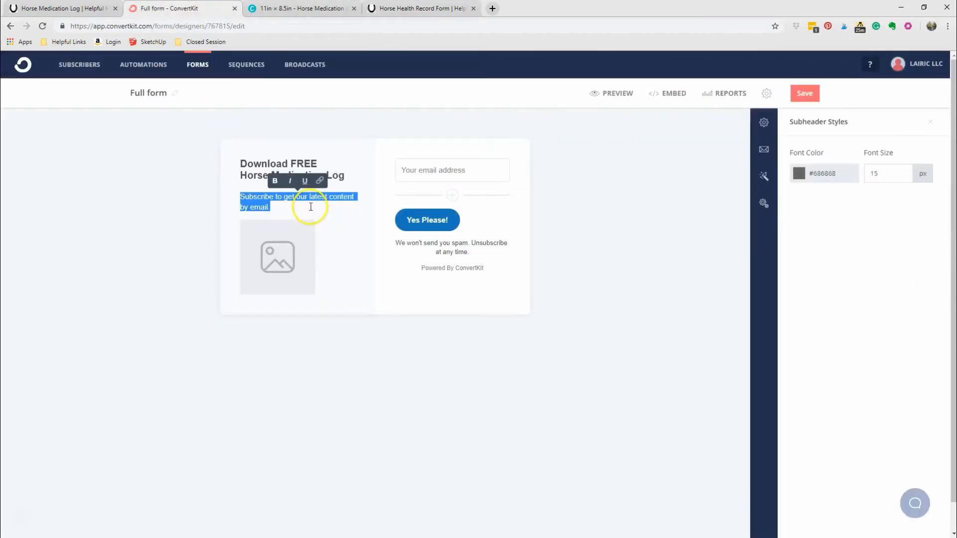
pyautogui.hotkey('ctrl', 'v')
pyautogui.moveTo(311, 197); pyautogui.dragTo(283, 205)
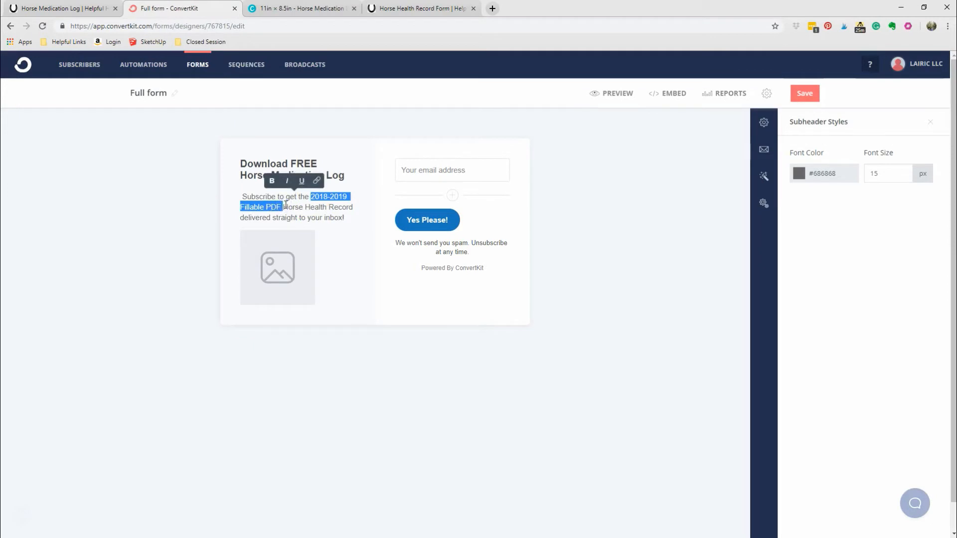
pyautogui.press('BackSpace')
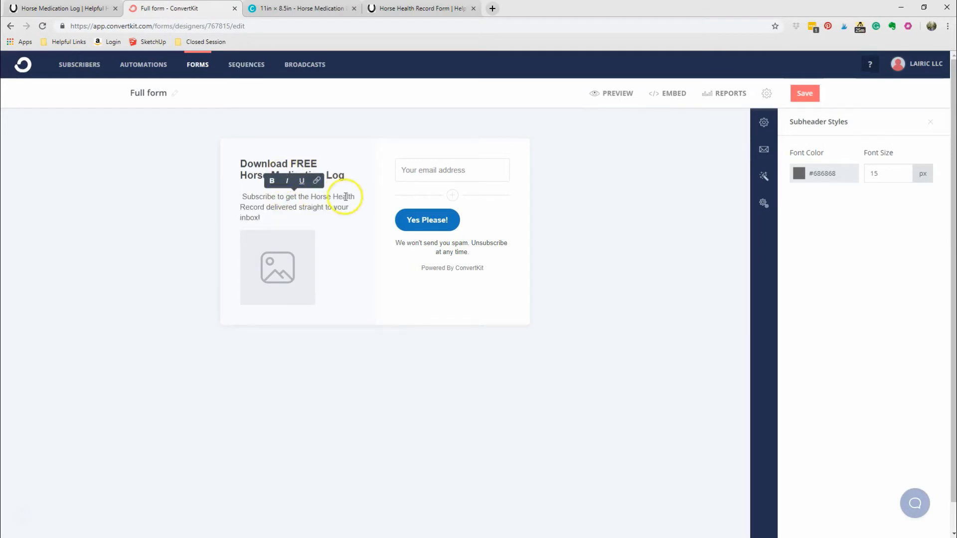
pyautogui.moveTo(333, 197); pyautogui.dragTo(266, 206)
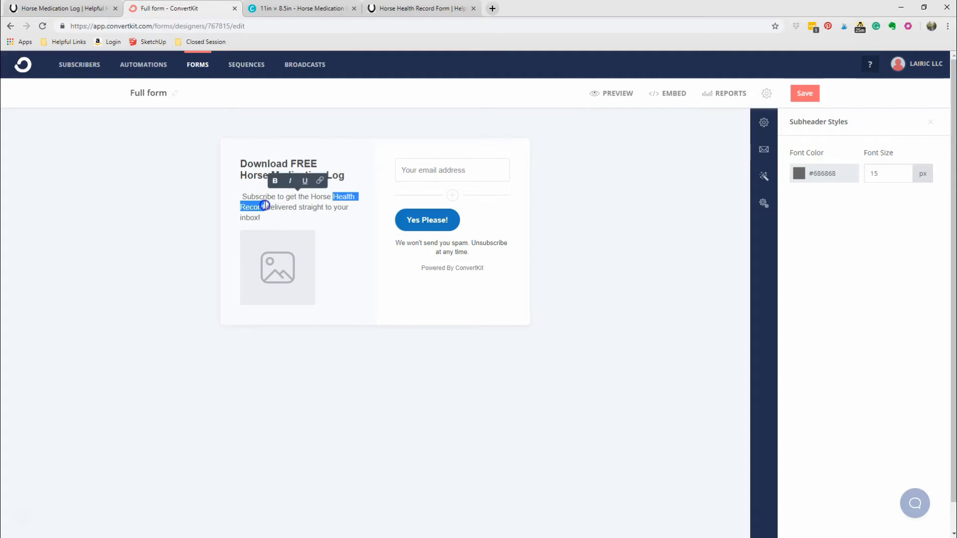
pyautogui.write('Medication Log')
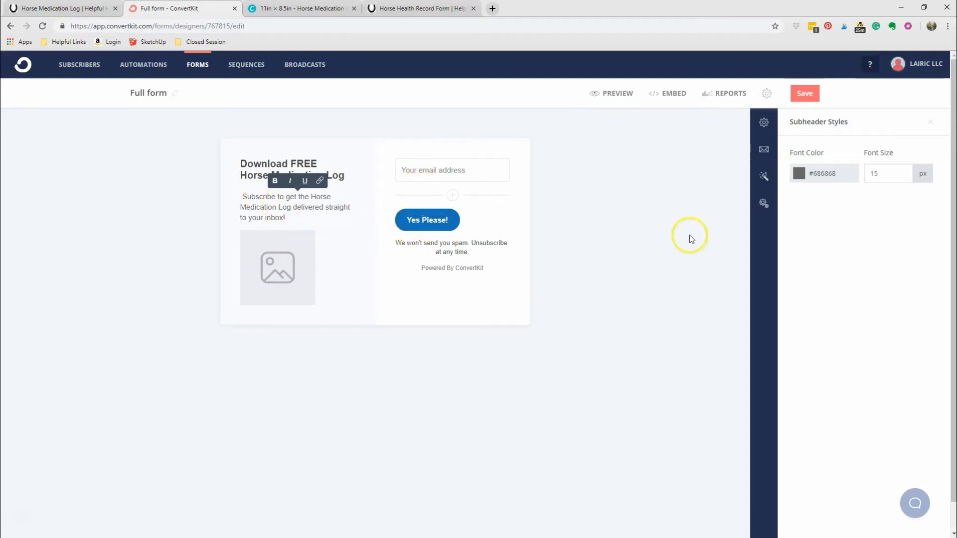
# Center the form's content by adding the custom CSS {text-align:center;} to the form styles.
pyautogui.click(766, 206)
pyautogui.click(763, 176)
pyautogui.click(825, 366)
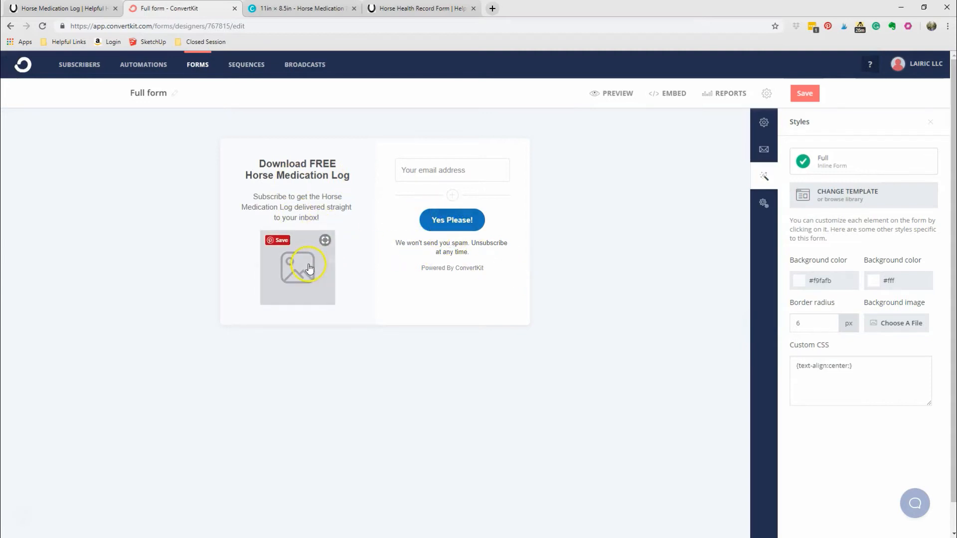
# Switch to Canva and download only page 1 as the PNG image "Horse Medication Log Cover" into the HHH\OptIns folder.
pyautogui.click(402, 9)
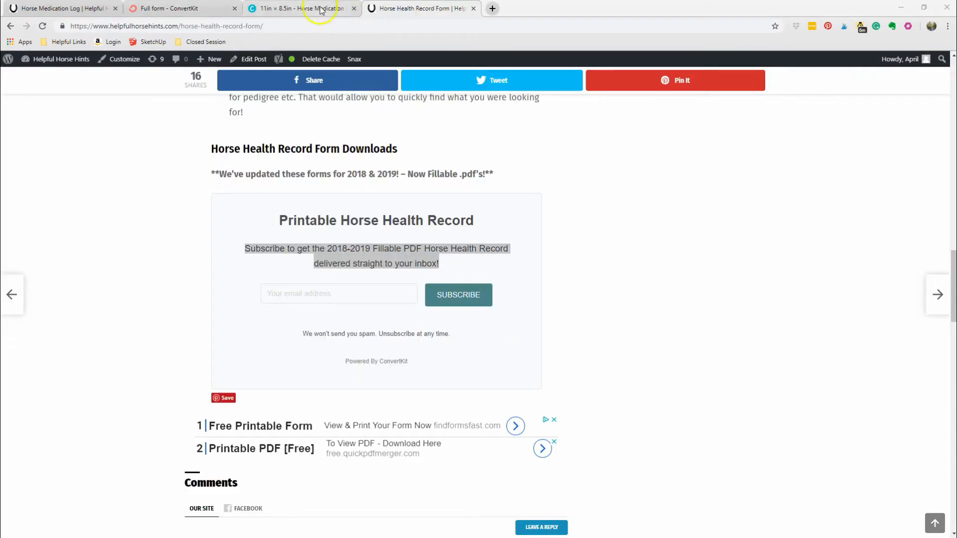
pyautogui.click(297, 13)
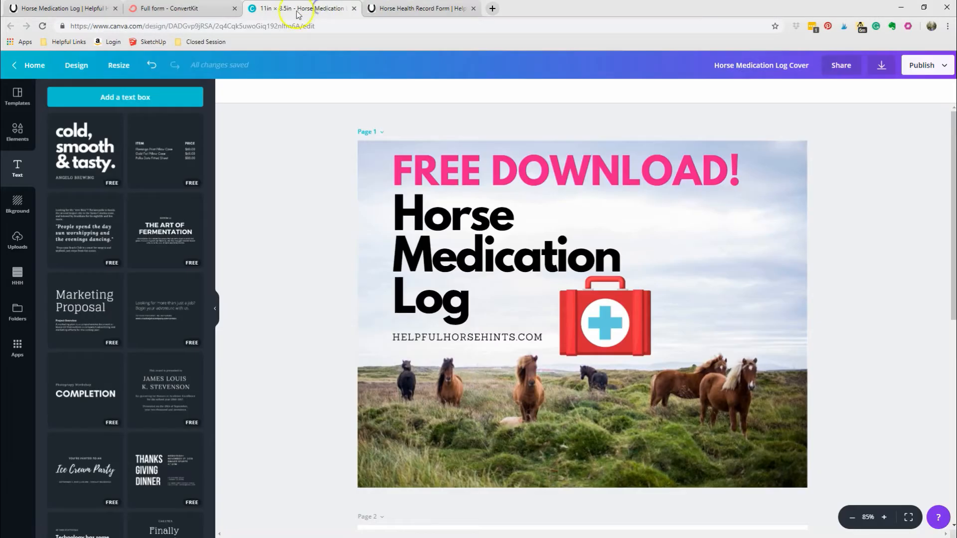
pyautogui.click(882, 66)
pyautogui.click(837, 135)
pyautogui.click(919, 191)
pyautogui.click(851, 260)
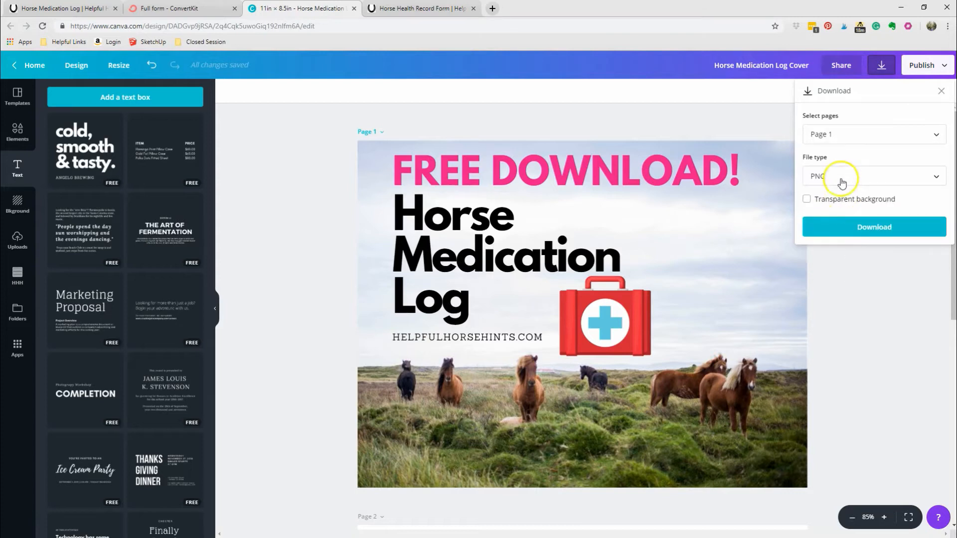
pyautogui.click(822, 227)
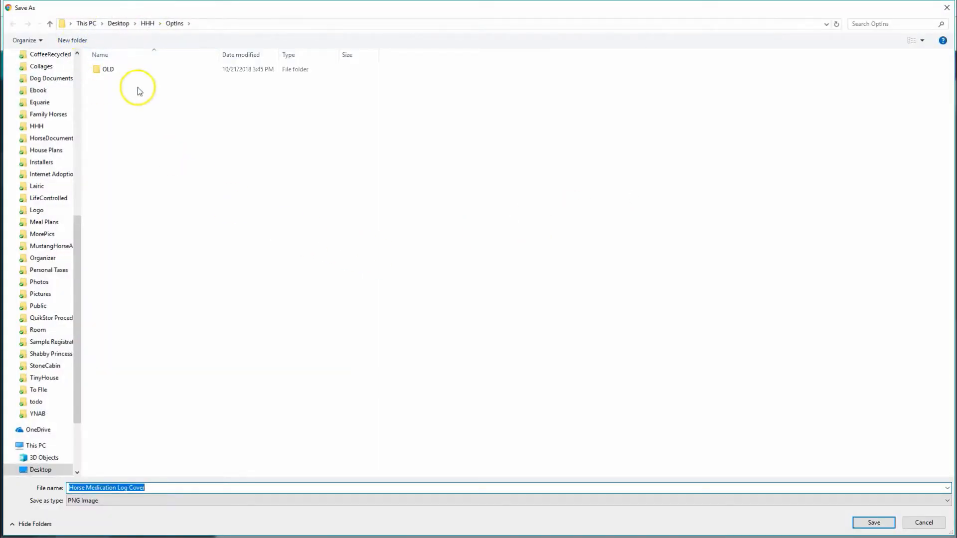
pyautogui.click(219, 23)
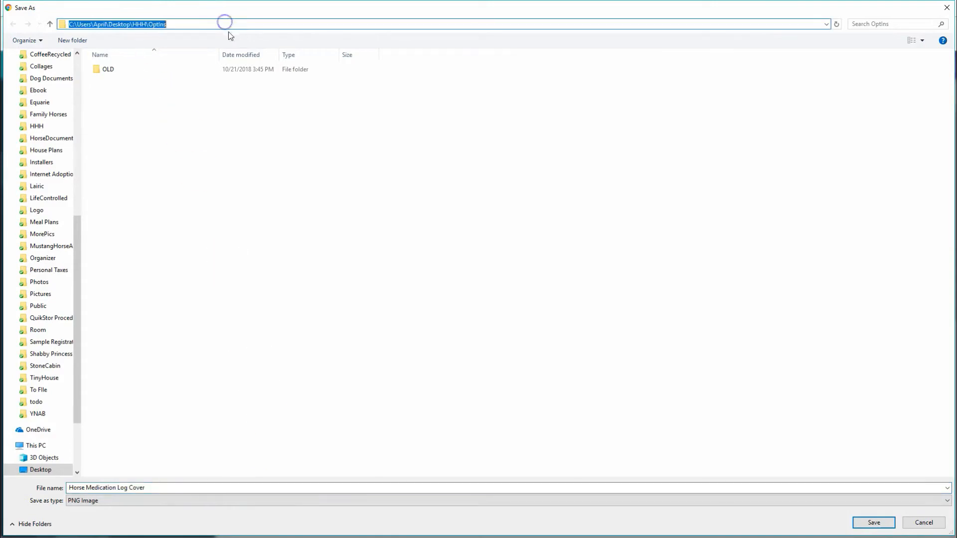
pyautogui.click(854, 519)
pyautogui.click(621, 182)
# Return to the ConvertKit form and fill its image placeholder with Horse Medication Log Cover.png from the OptIns folder.
pyautogui.click(183, 8)
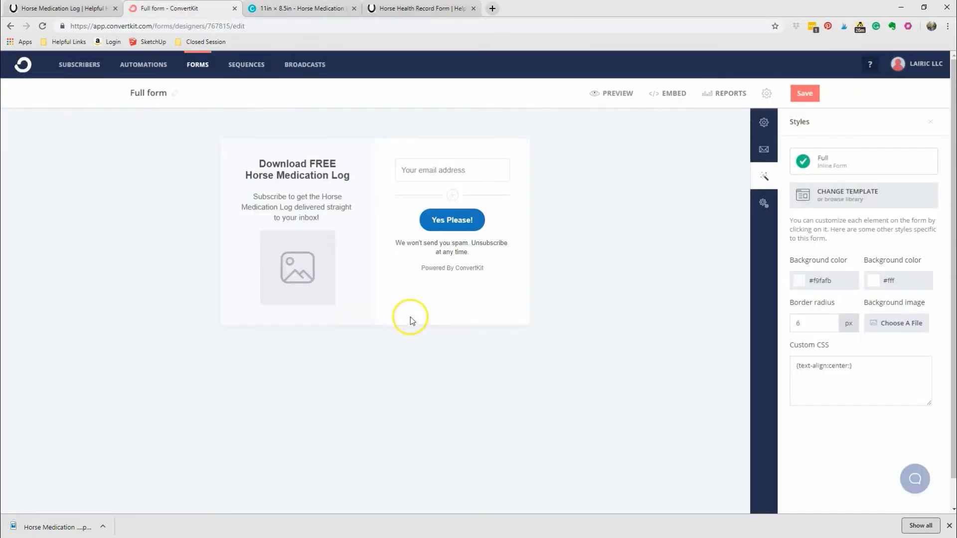
pyautogui.click(295, 283)
pyautogui.click(824, 157)
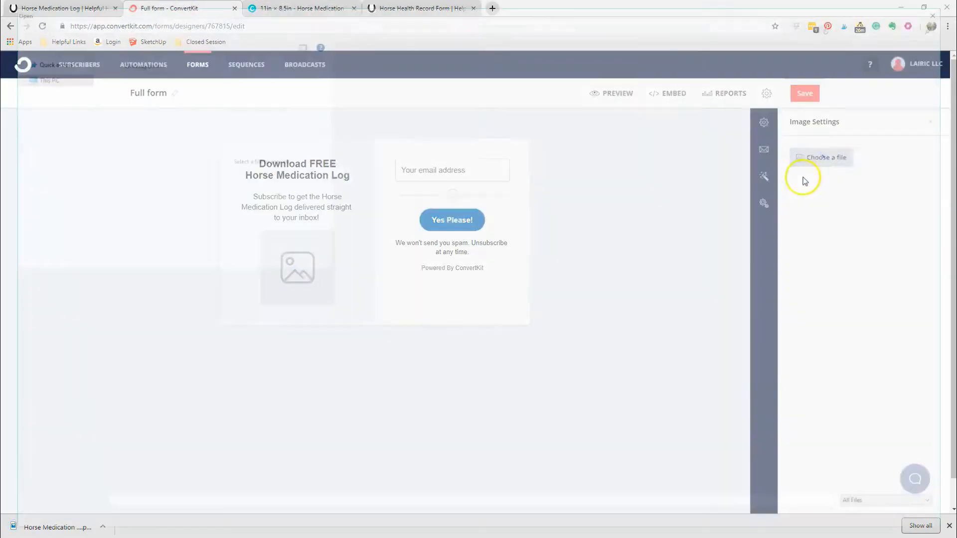
pyautogui.press('Return')
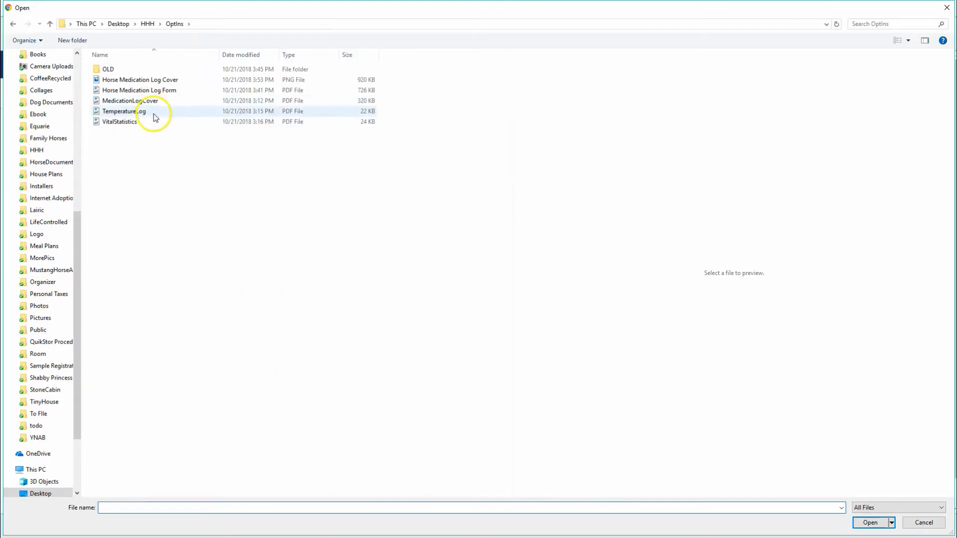
pyautogui.click(156, 81)
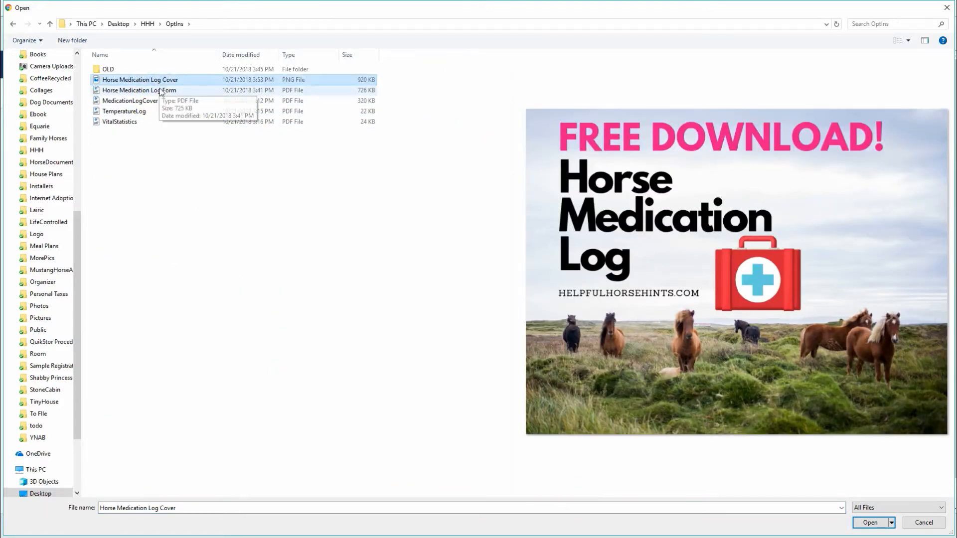
pyautogui.click(867, 523)
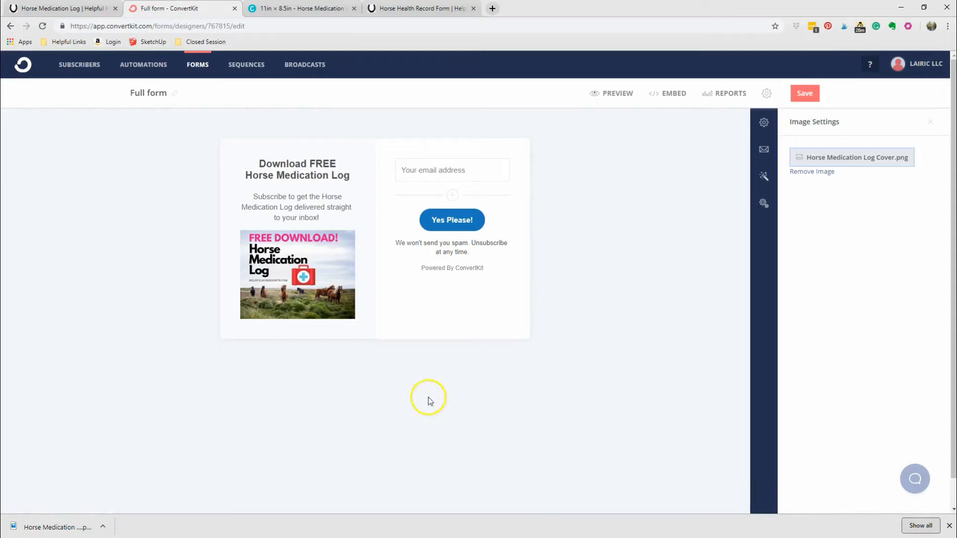
# Set the "Yes Please!" button's background color to pink #e73ed9.
pyautogui.click(424, 222)
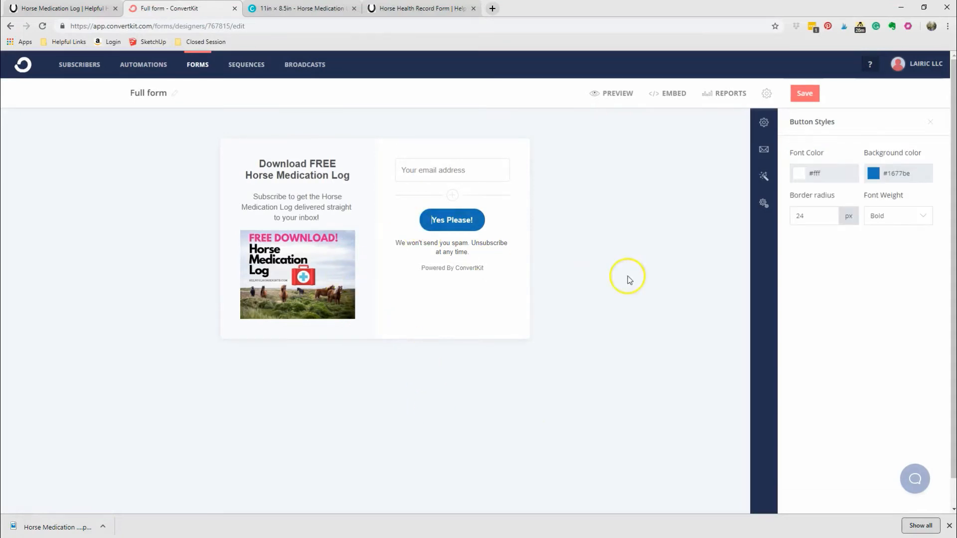
pyautogui.click(885, 176)
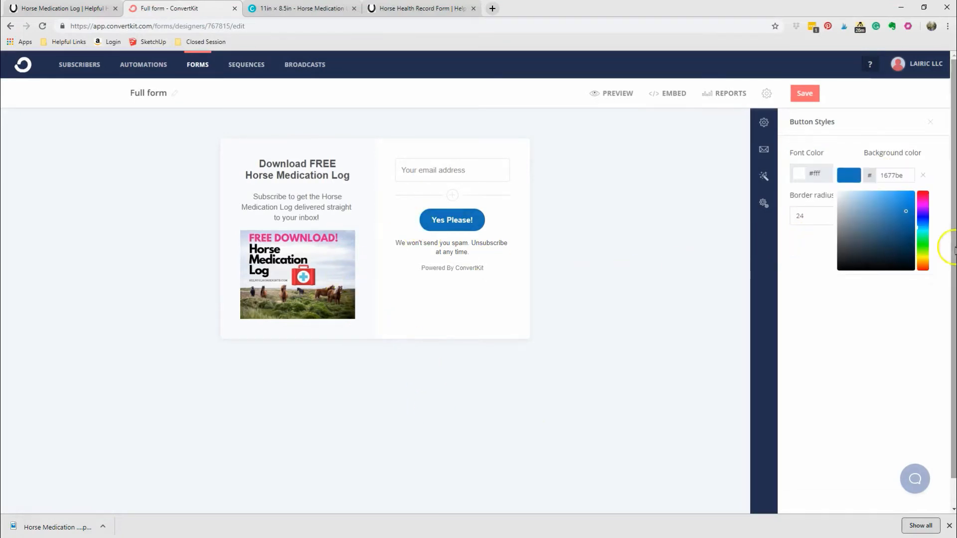
pyautogui.click(922, 202)
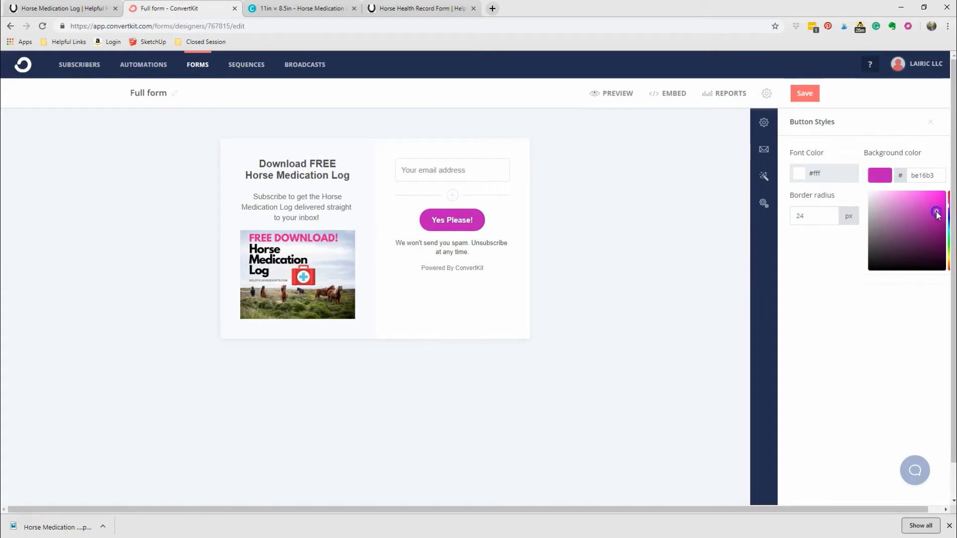
pyautogui.click(896, 200)
pyautogui.moveTo(897, 200); pyautogui.dragTo(893, 200)
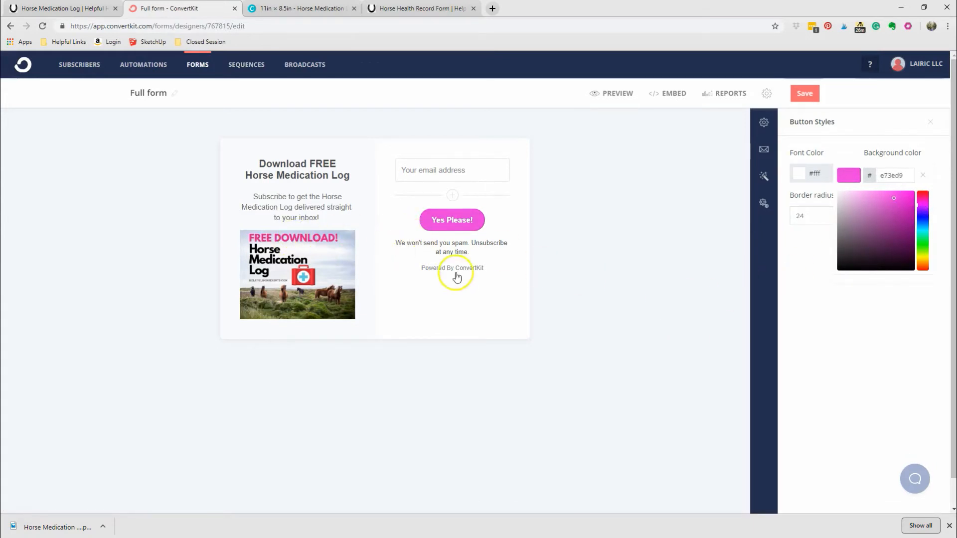
pyautogui.click(336, 150)
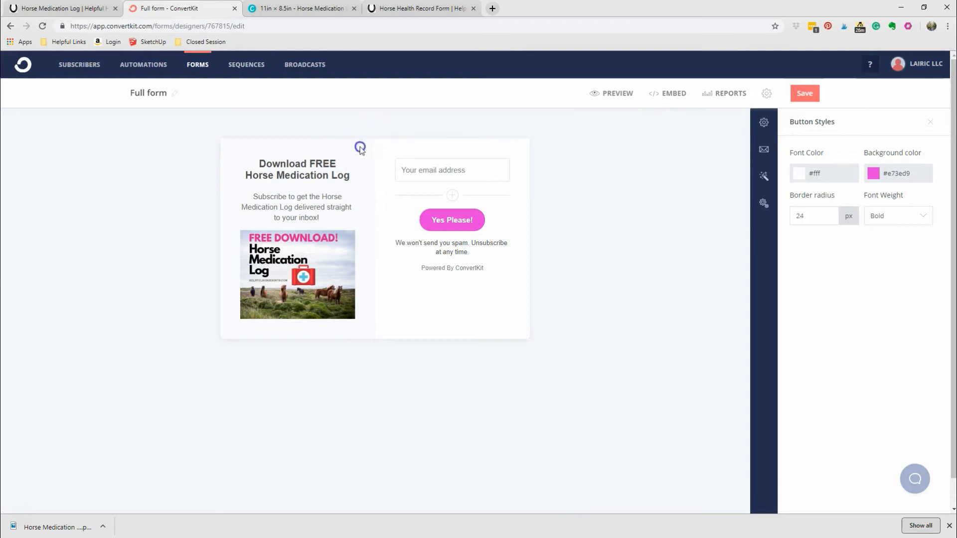
# Look through the form's general, email, style and advanced settings for a background color option.
pyautogui.click(763, 123)
pyautogui.click(763, 149)
pyautogui.click(765, 181)
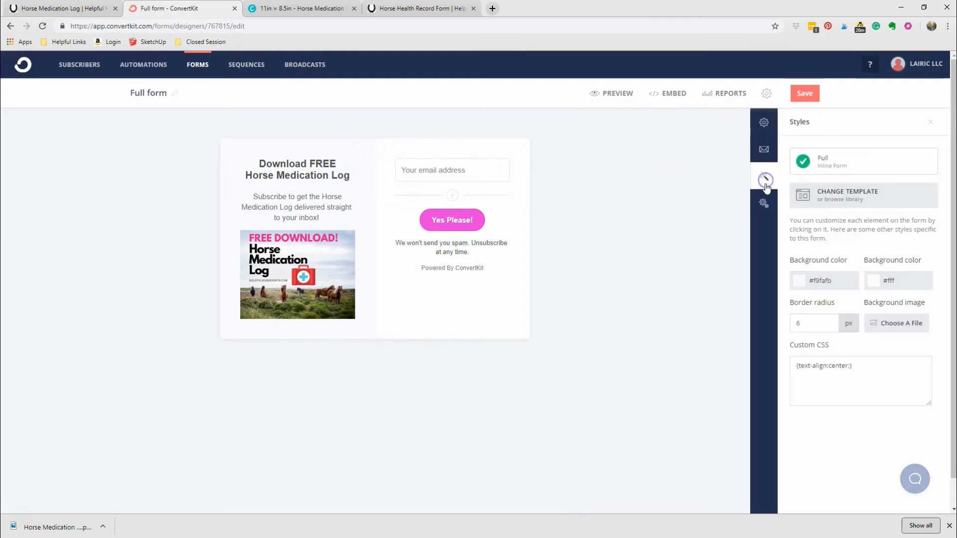
pyautogui.click(762, 202)
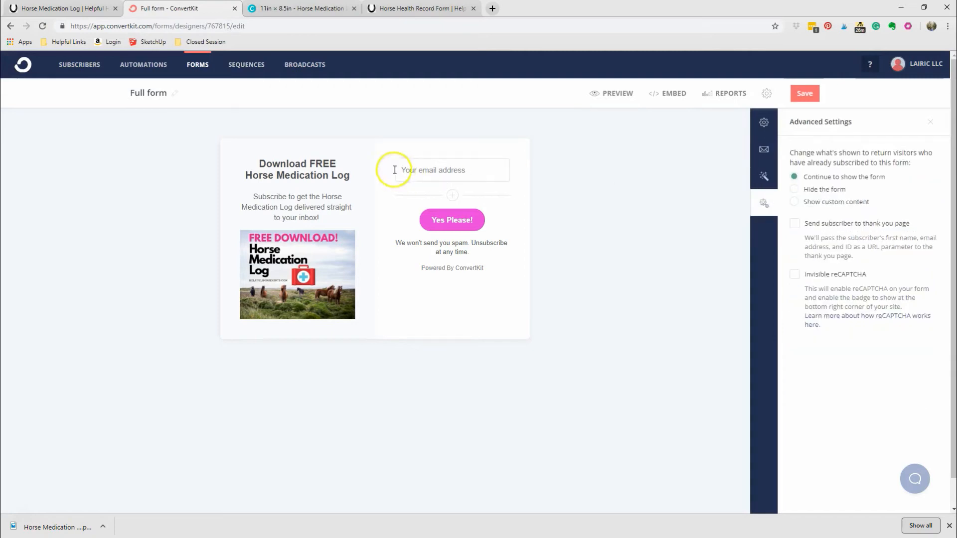
pyautogui.click(765, 140)
pyautogui.click(763, 122)
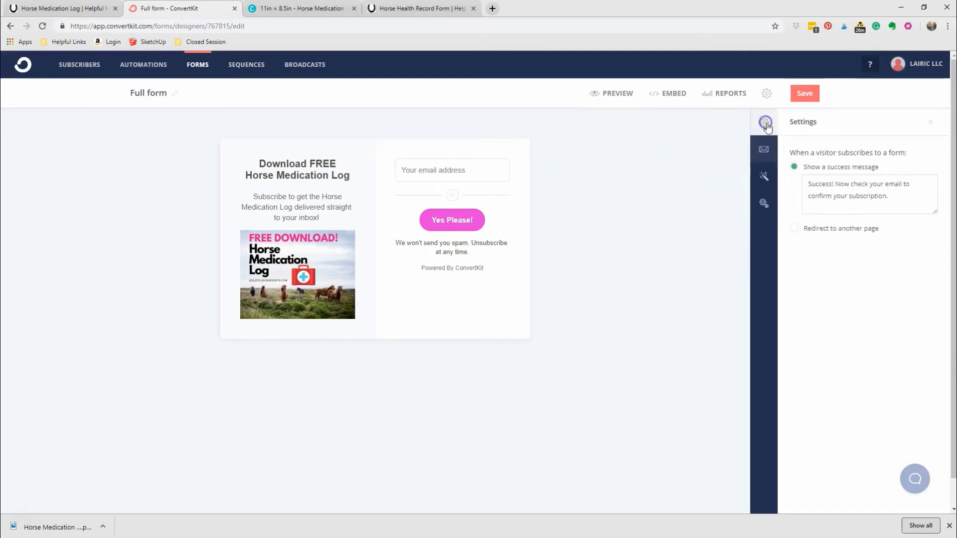
pyautogui.click(764, 149)
# Set the background color of the form half holding the heading and image to light pink #eab7e5.
pyautogui.click(767, 180)
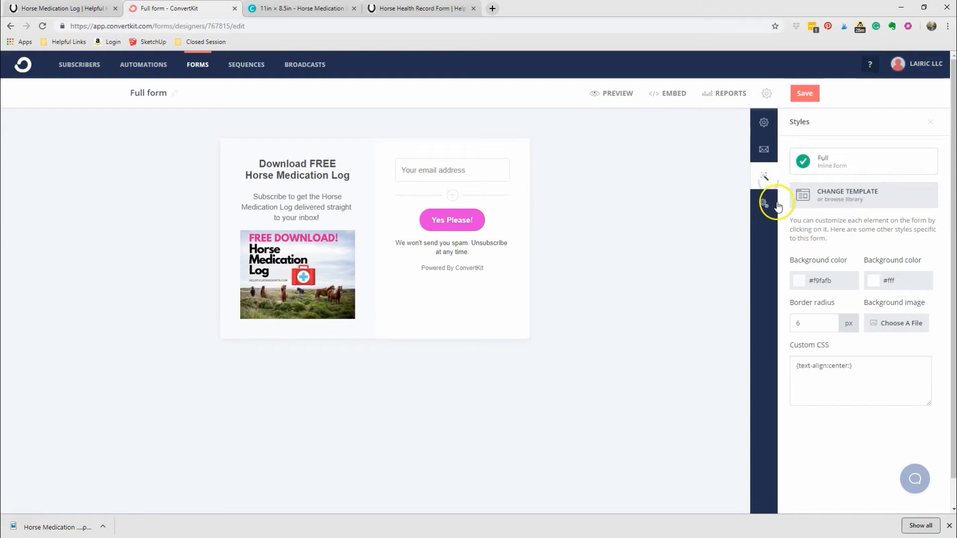
pyautogui.click(819, 280)
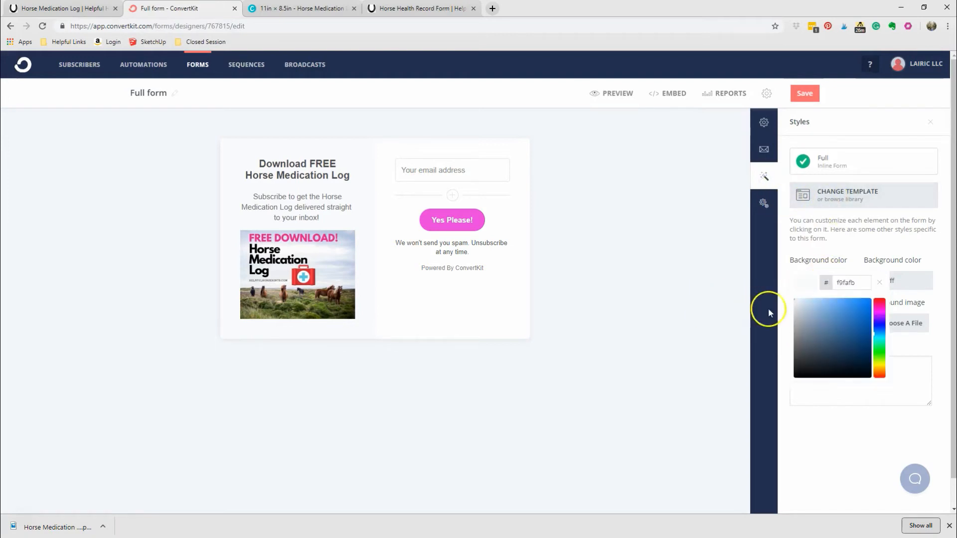
pyautogui.click(812, 306)
pyautogui.click(808, 307)
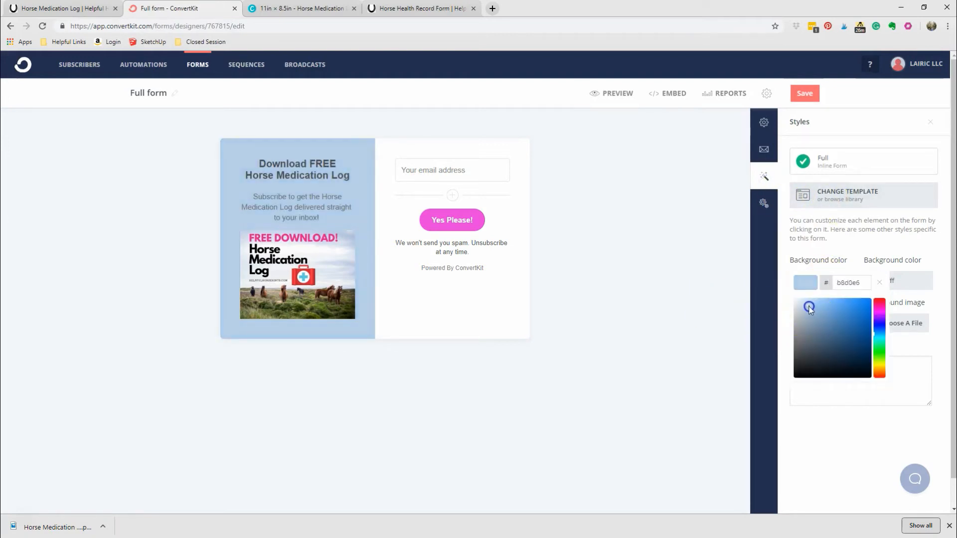
pyautogui.moveTo(809, 307); pyautogui.dragTo(808, 307)
pyautogui.click(810, 307)
pyautogui.click(877, 326)
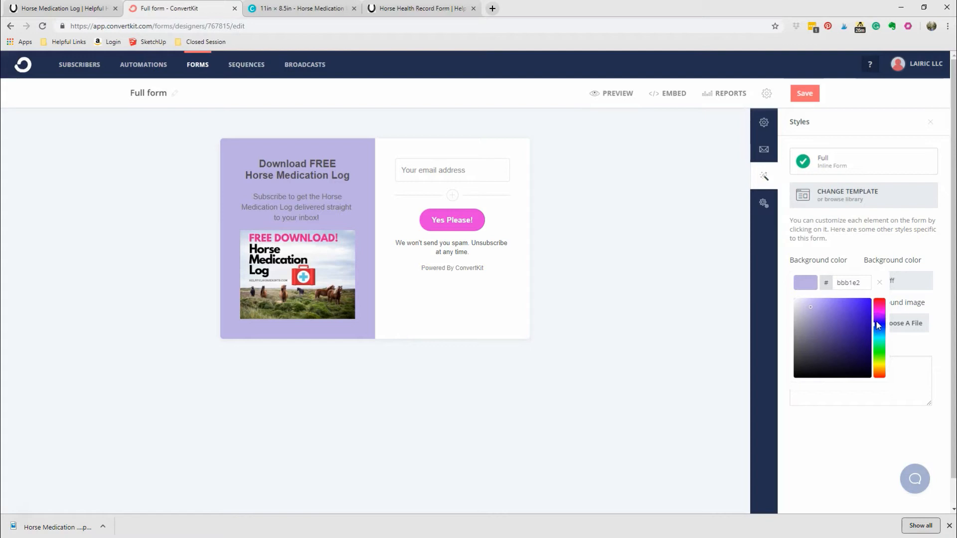
pyautogui.click(877, 318)
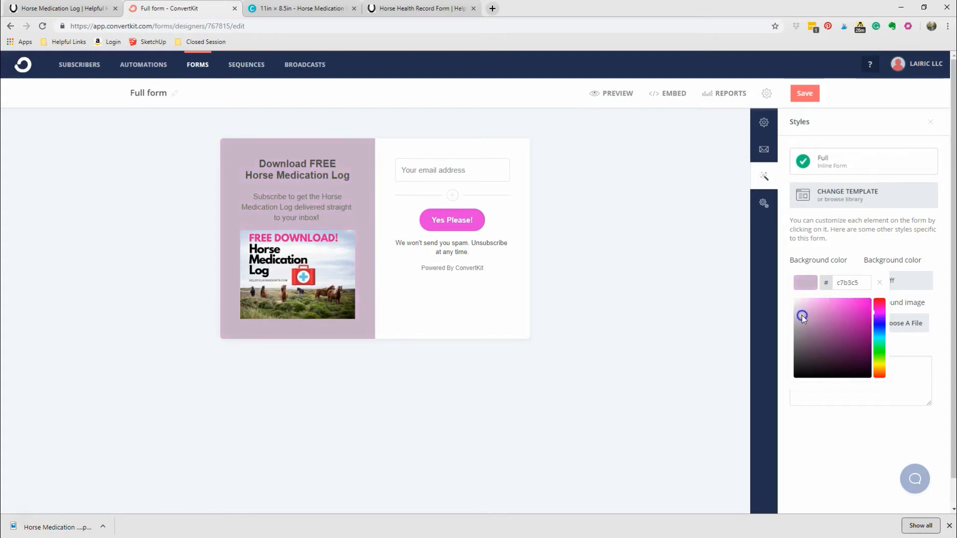
pyautogui.click(807, 303)
pyautogui.moveTo(809, 304); pyautogui.dragTo(810, 308)
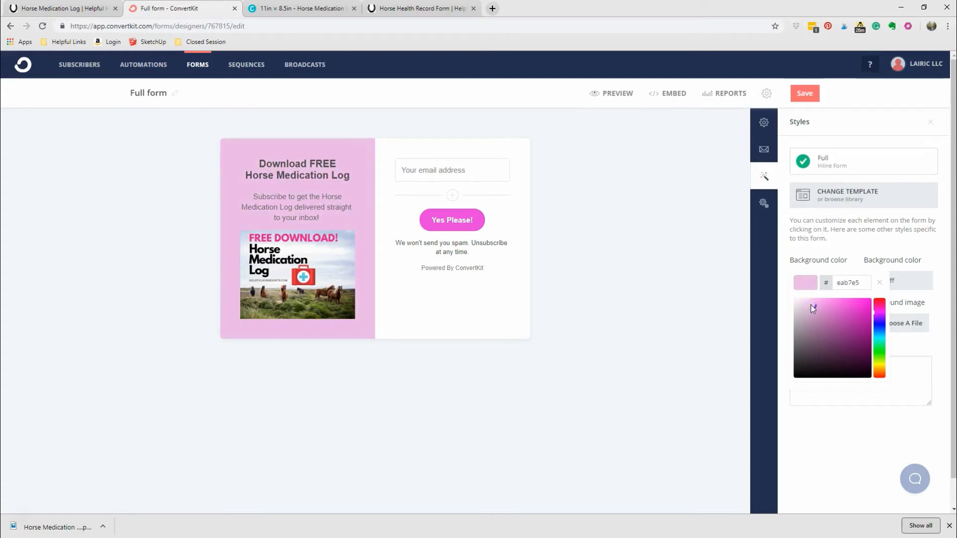
# Change the background color of the form half holding the heading and image to light blue #b6daea.
pyautogui.click(886, 329)
pyautogui.click(802, 306)
pyautogui.moveTo(802, 305); pyautogui.dragTo(809, 306)
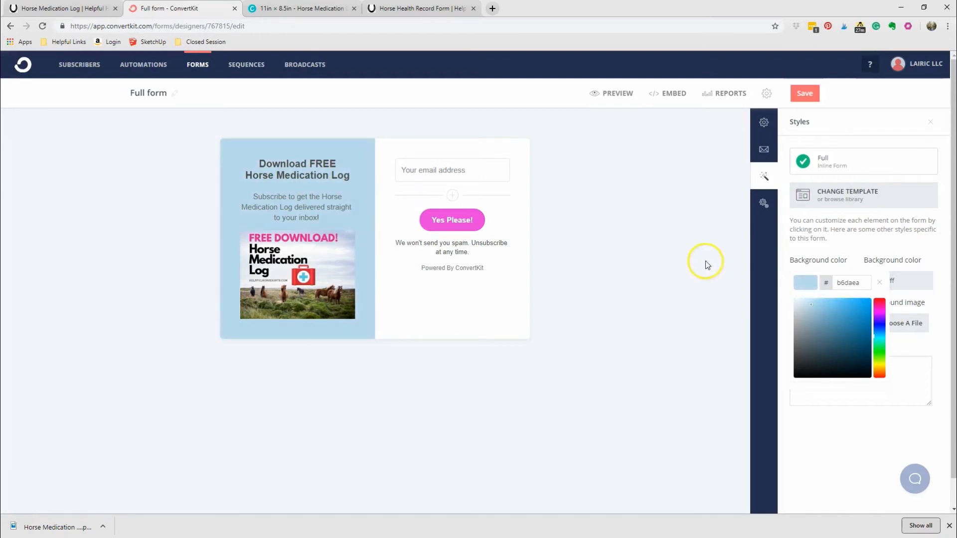
# Auto-confirm new subscribers and make the after-confirmation redirect a download of the Horse Medication Log Form PDF from the OptIns folder.
pyautogui.click(761, 152)
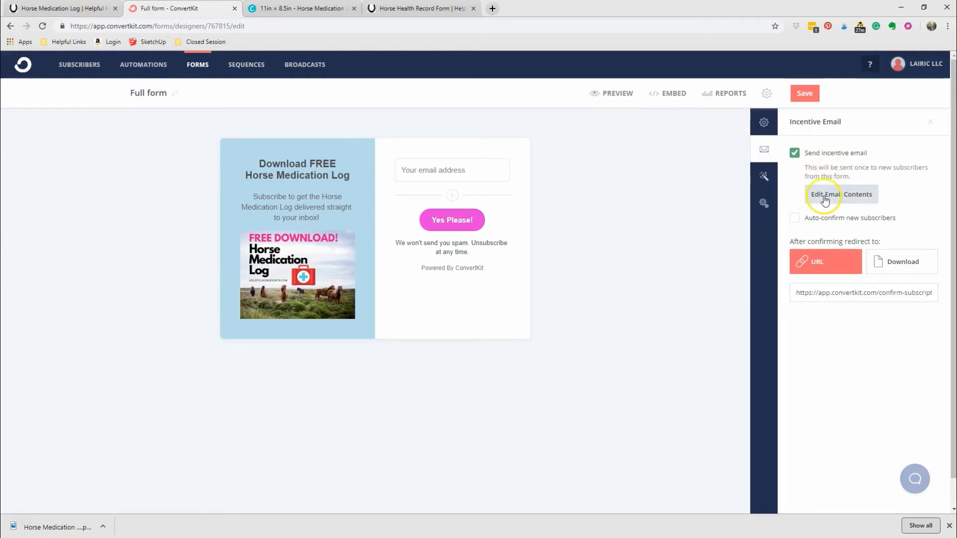
pyautogui.click(803, 218)
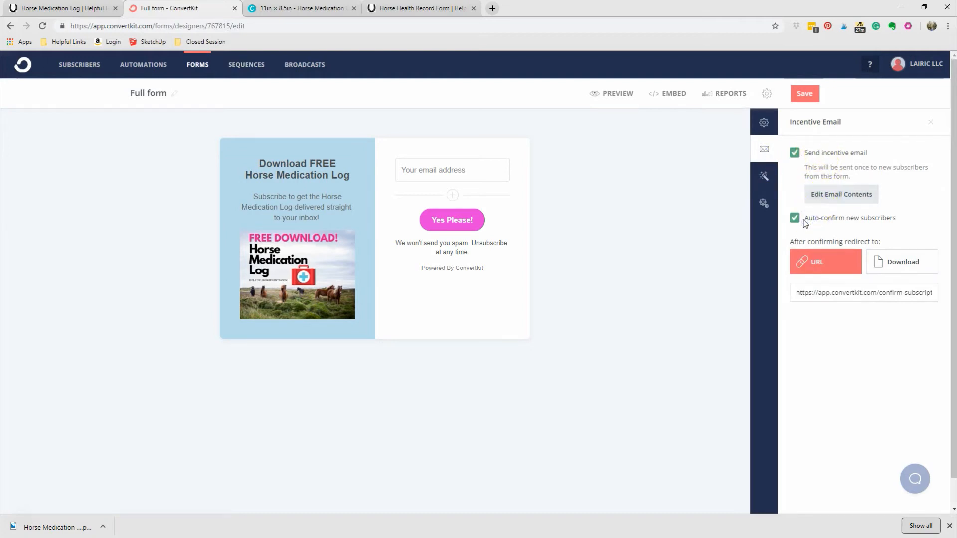
pyautogui.click(800, 249)
pyautogui.click(899, 261)
pyautogui.click(823, 293)
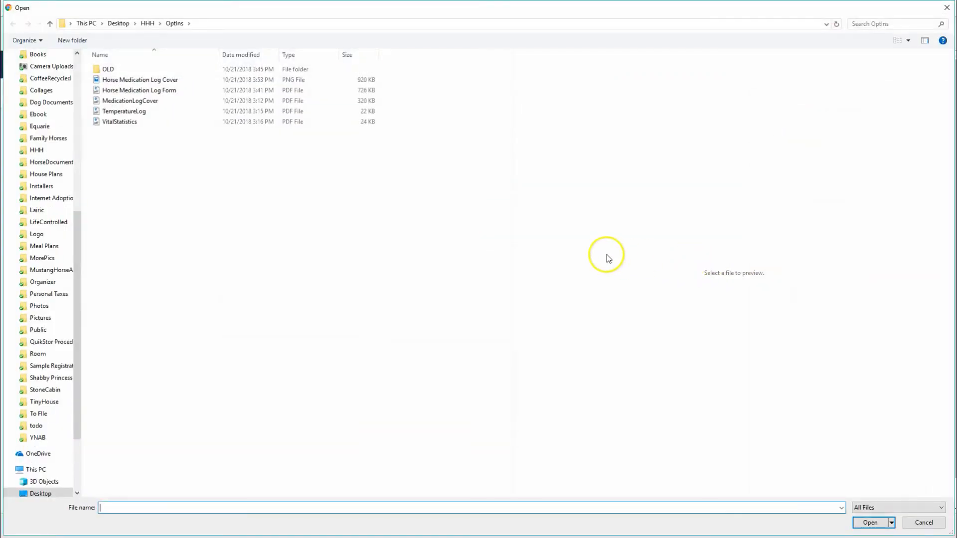
pyautogui.click(165, 91)
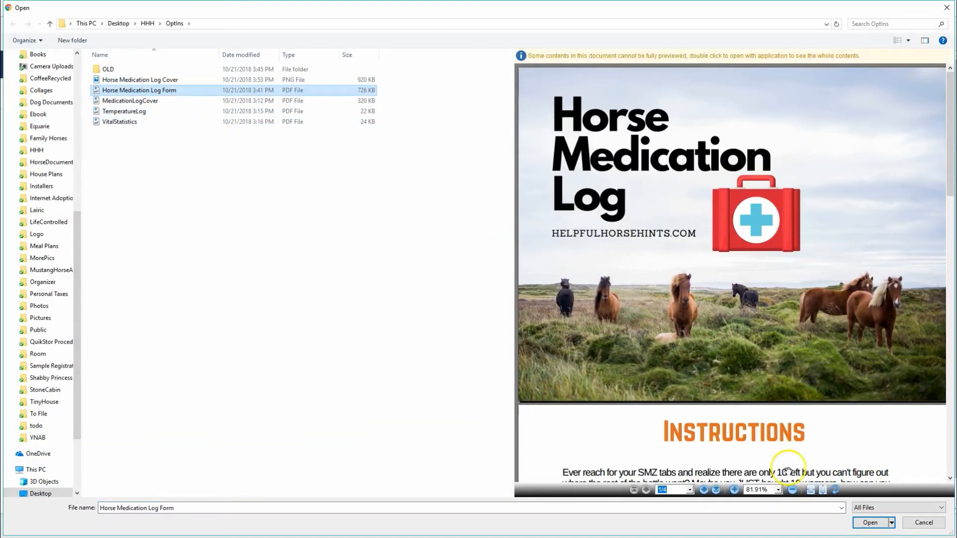
pyautogui.click(870, 522)
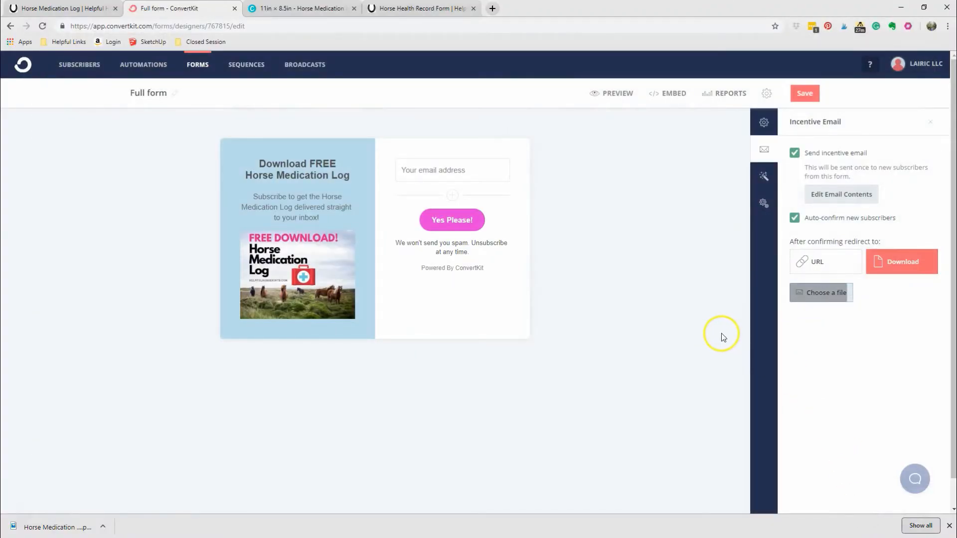
# Set the incentive email's subject to "IMPORTANT! Download your free horse heath record form!" and its sender to HelpfulHorseHints.
pyautogui.click(849, 205)
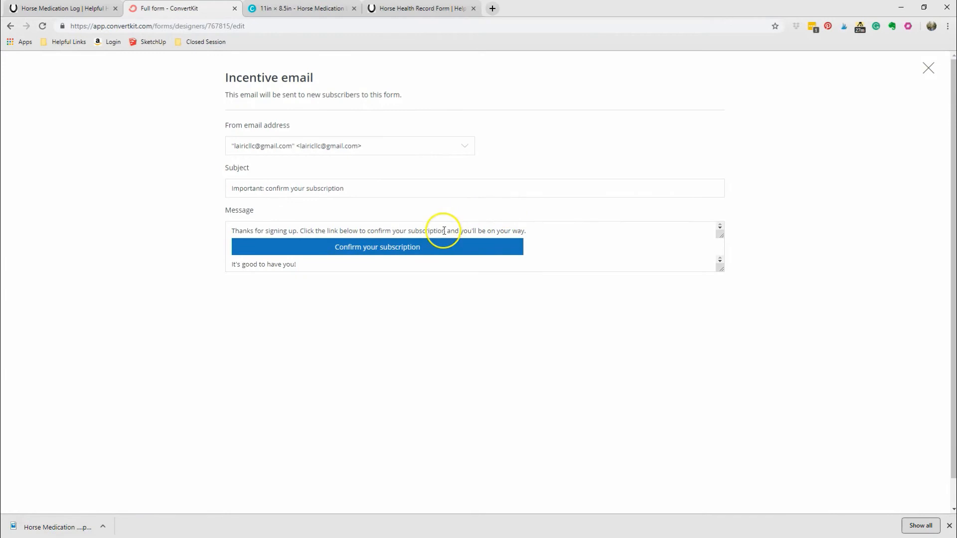
pyautogui.moveTo(372, 191); pyautogui.dragTo(220, 185)
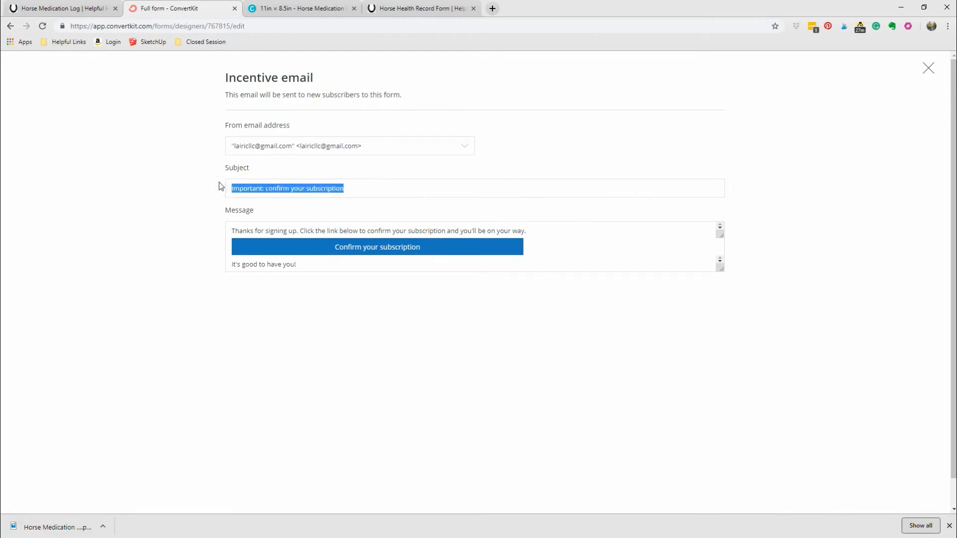
pyautogui.write('Dol')
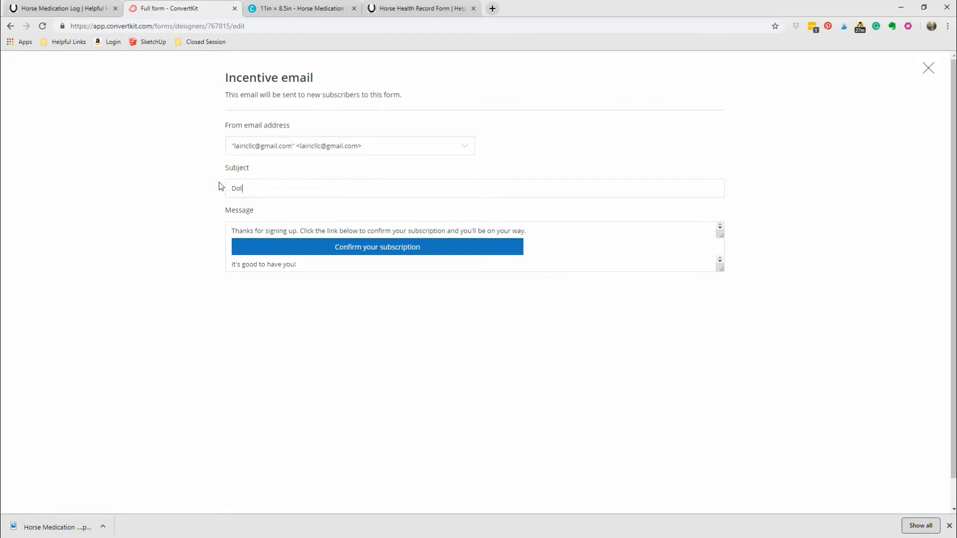
pyautogui.write('IMPORTANT! Download your free horse heath record form!')
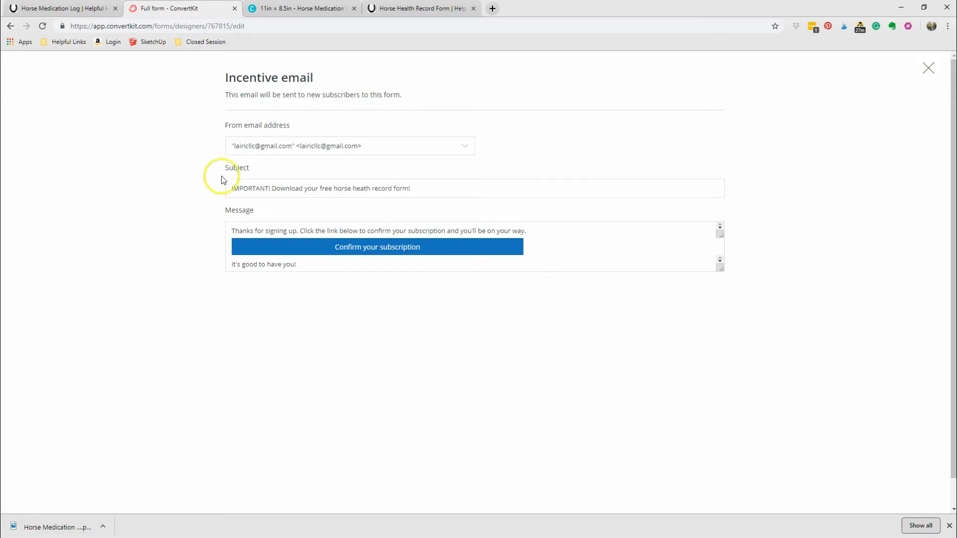
pyautogui.click(292, 144)
pyautogui.click(296, 170)
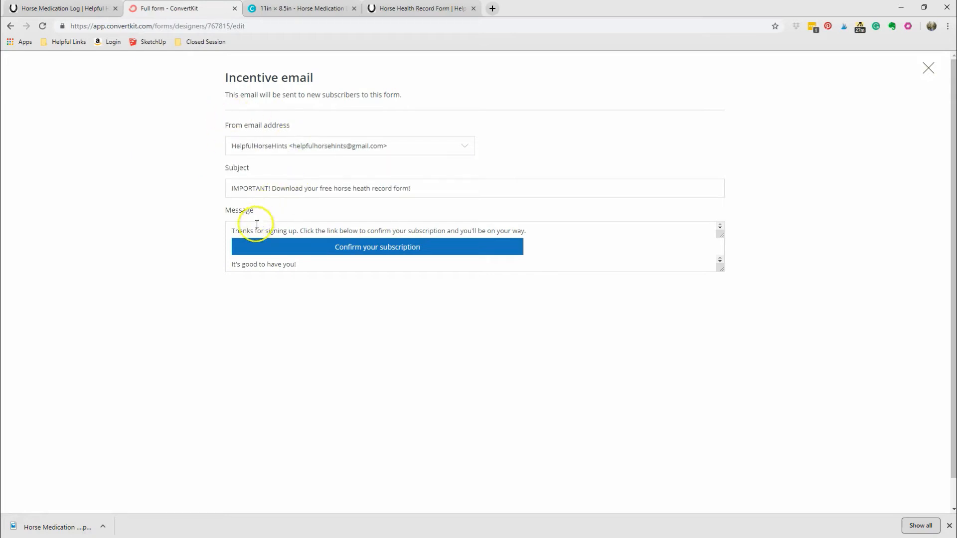
# Reword the email's opening to end "Click the link below to download your form!" and relabel its button "Download Form".
pyautogui.click(287, 228)
pyautogui.moveTo(366, 228); pyautogui.dragTo(570, 226)
pyautogui.press('BackSpace')
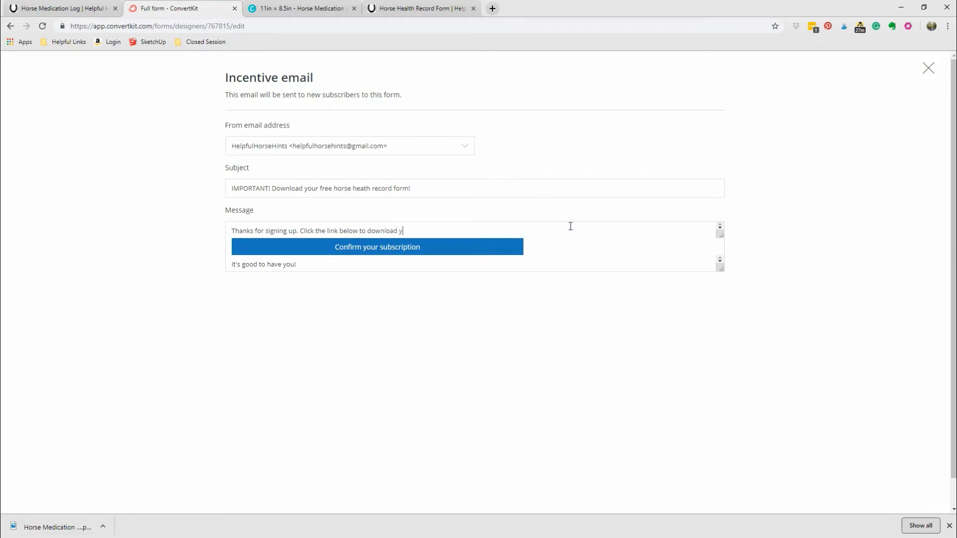
pyautogui.click(378, 250)
pyautogui.moveTo(336, 246); pyautogui.dragTo(462, 249)
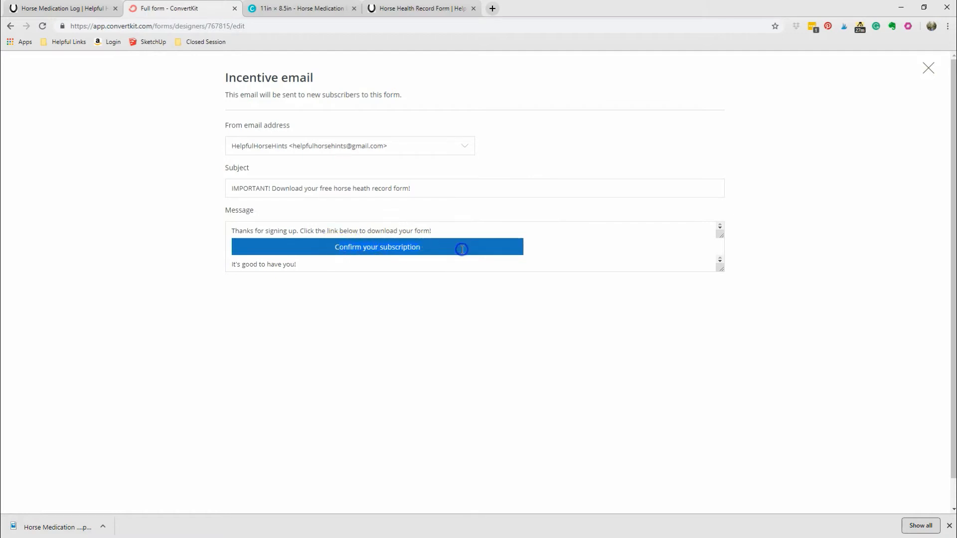
pyautogui.write('Download Form')
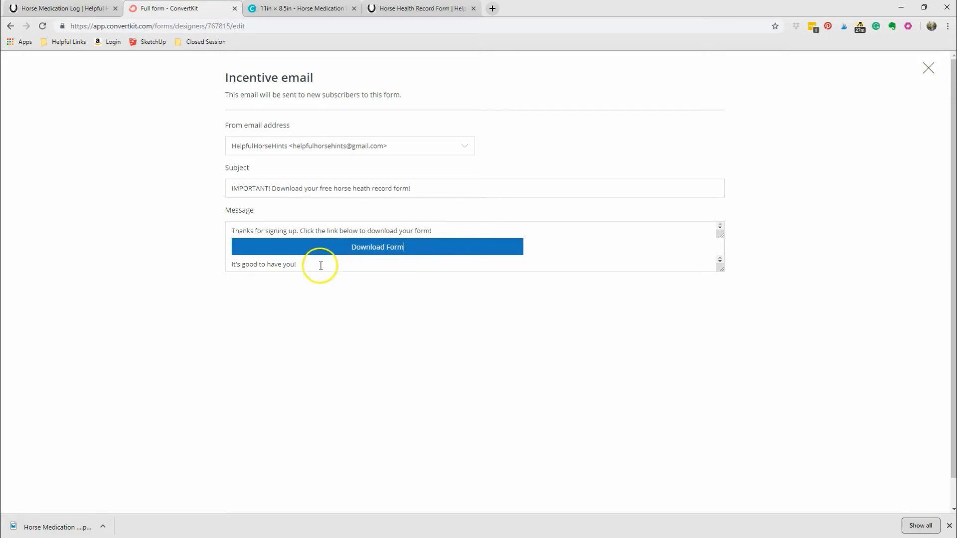
# Replace the email's closing line with "Is there a particular form you would like to see us create next? Reply to this email and let us know!!".
pyautogui.moveTo(321, 265); pyautogui.dragTo(212, 257)
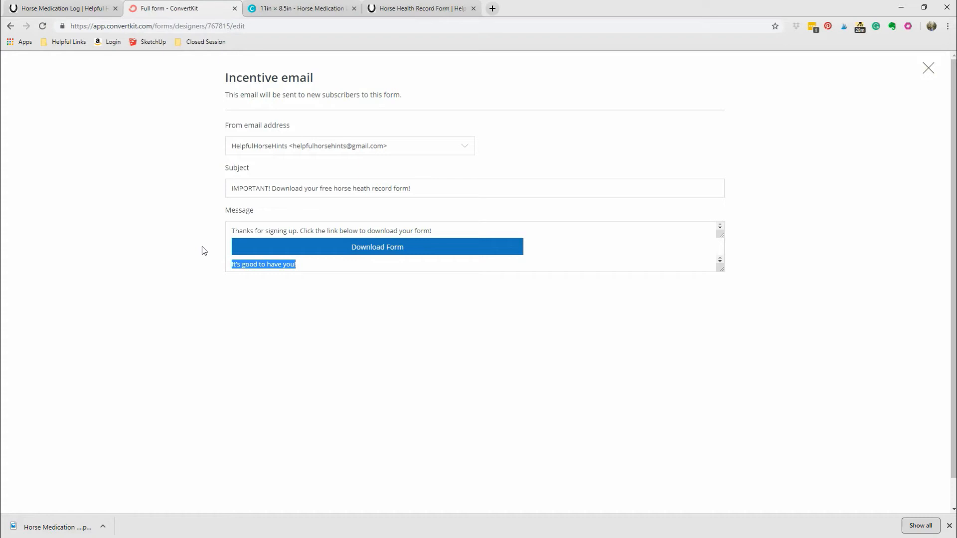
pyautogui.write('Is there a particular form you would like to se')
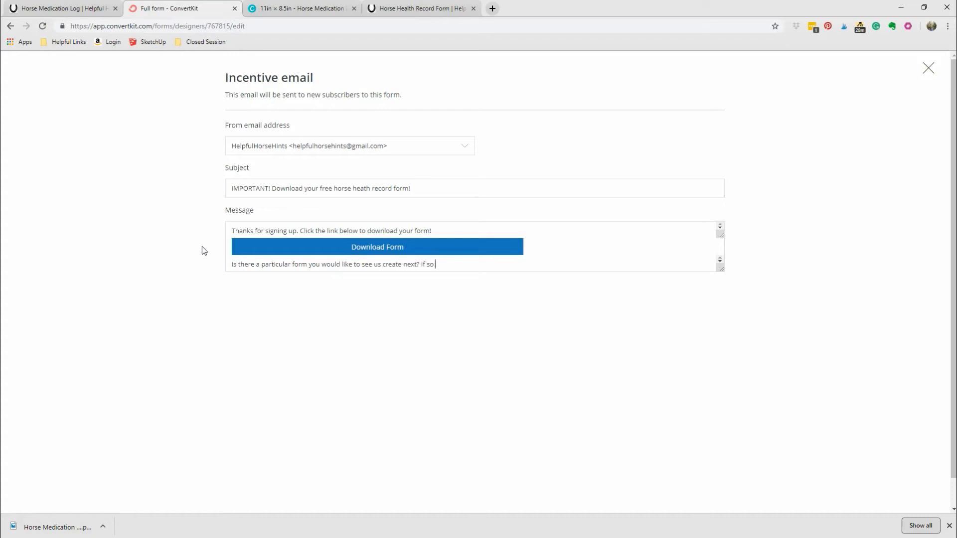
pyautogui.press('BackSpace')
pyautogui.write('email and let us know!!')
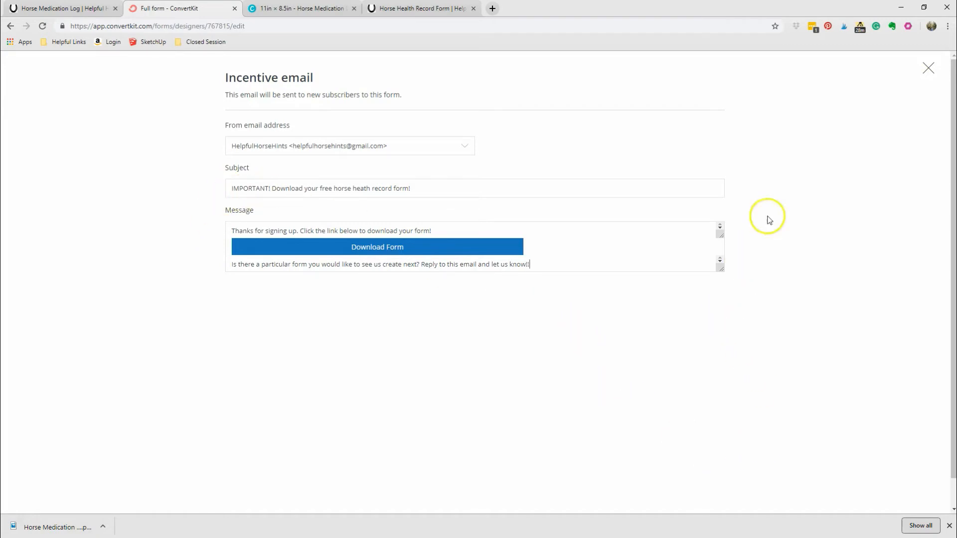
pyautogui.click(928, 67)
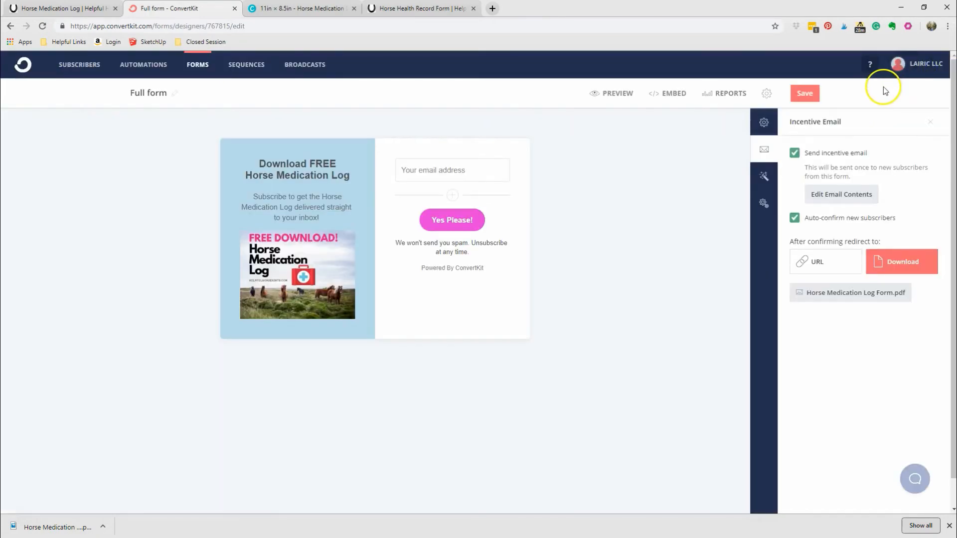
# Preview the opt-in form and save it.
pyautogui.click(607, 94)
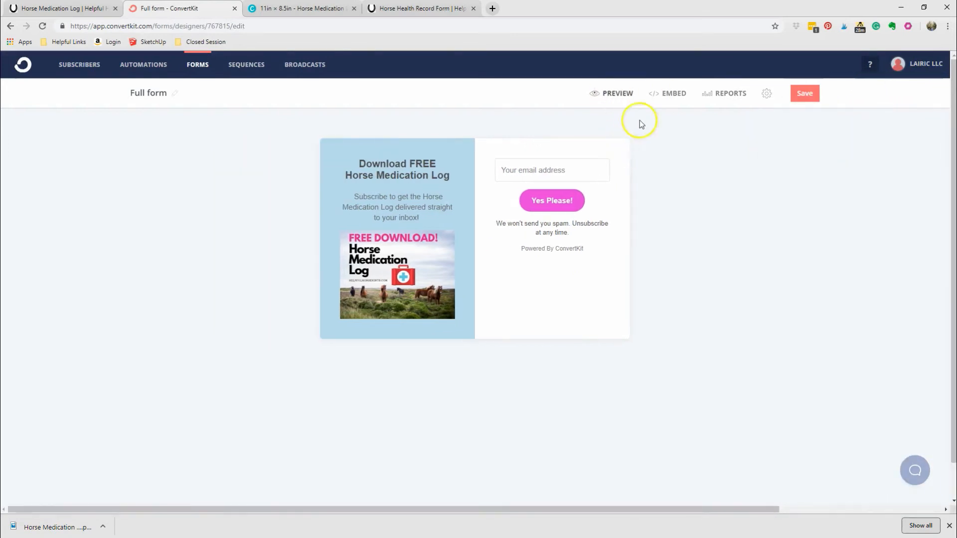
pyautogui.click(804, 95)
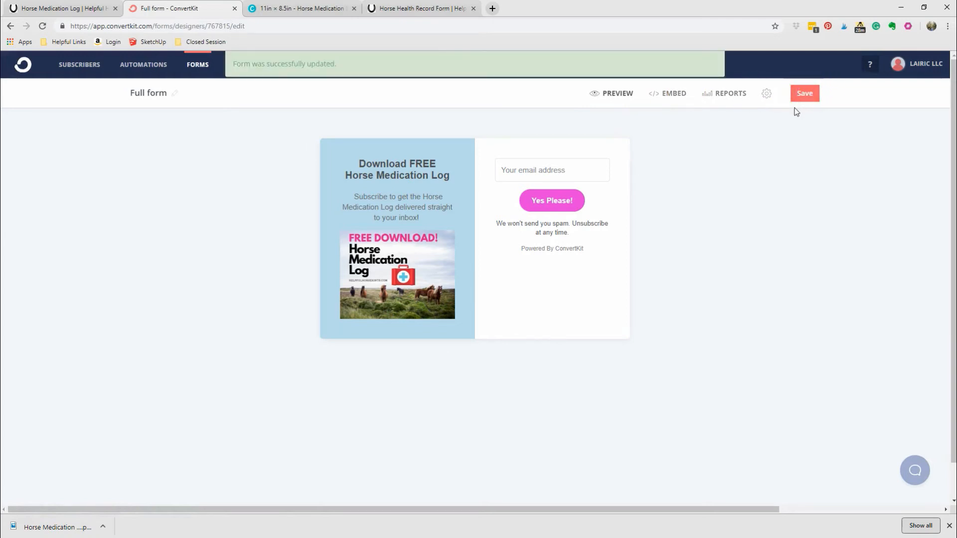
# Switch to the Horse Medication Log post on helpfulhorsehints.com, review its content and PDF links, and open it for editing in WordPress.
pyautogui.click(49, 5)
pyautogui.scroll(1, 172, 220)
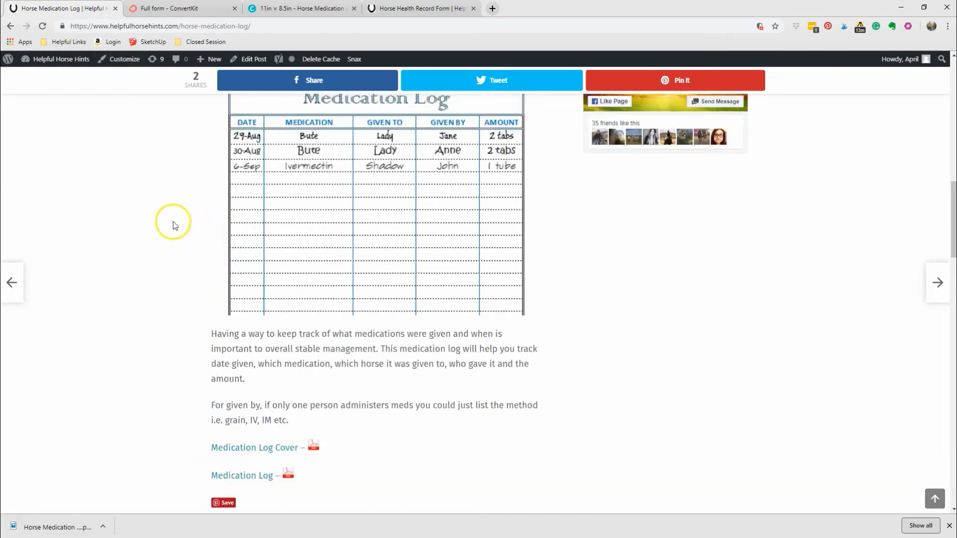
pyautogui.scroll(-2, 178, 220)
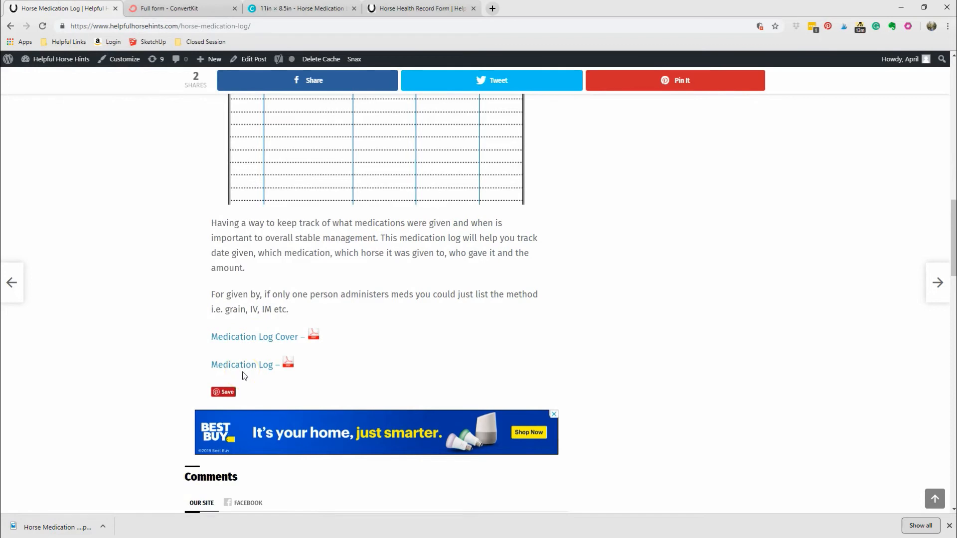
pyautogui.scroll(15, 242, 375)
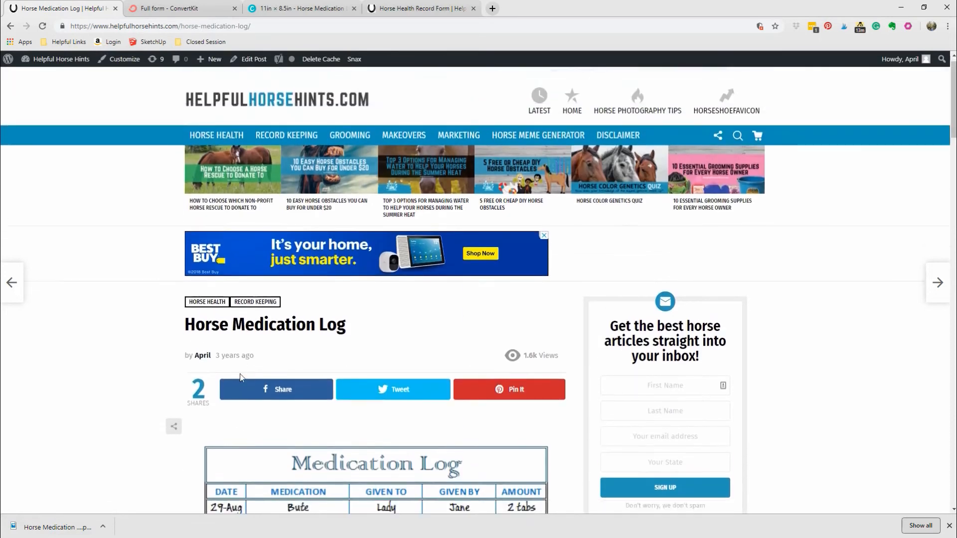
pyautogui.scroll(-3, 239, 377)
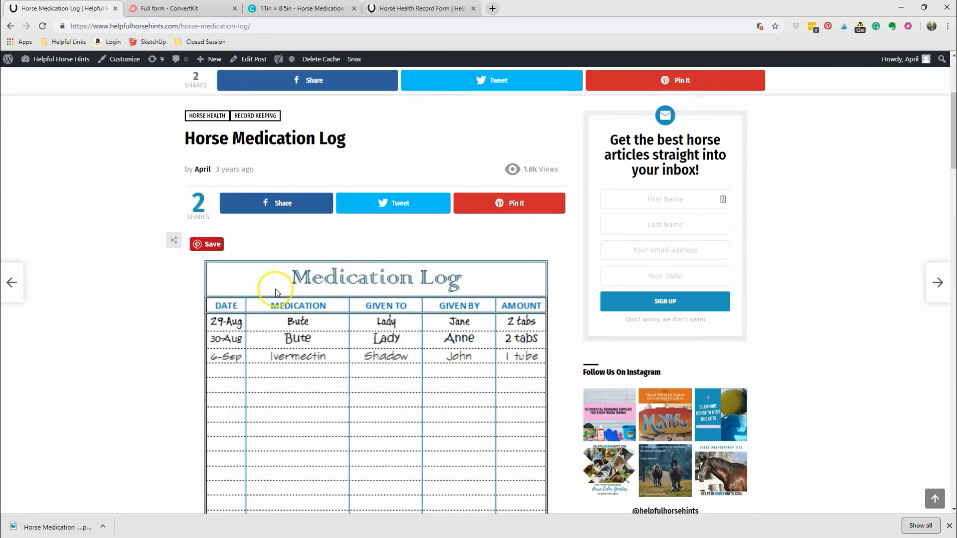
pyautogui.scroll(-3, 288, 304)
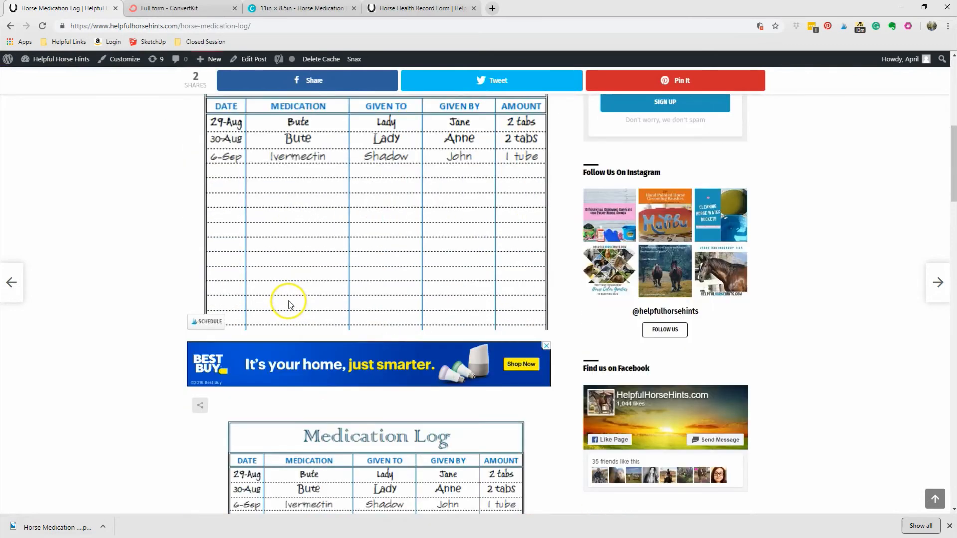
pyautogui.scroll(7, 288, 304)
pyautogui.click(253, 60)
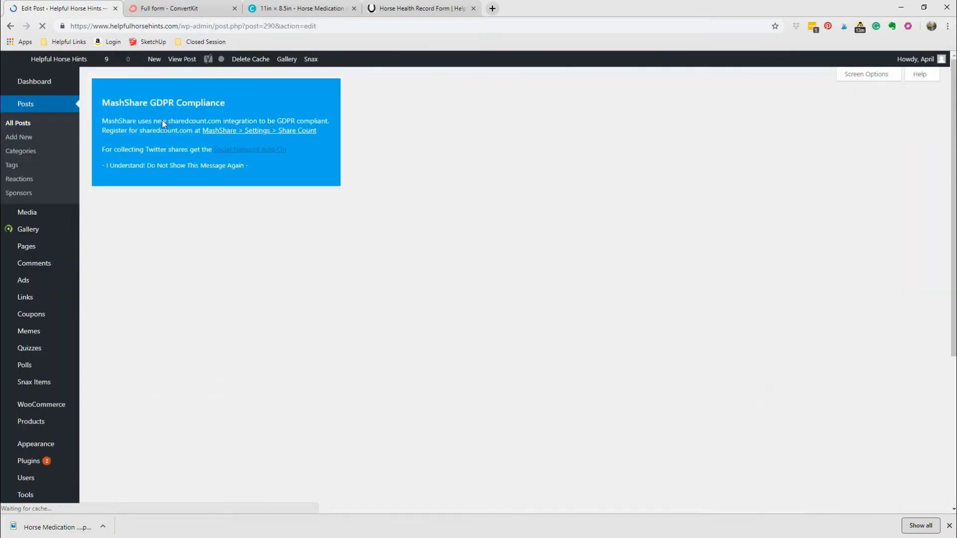
# Delete the Medication Log Cover and Medication Log PDF links from the end of the post's content.
pyautogui.scroll(-5, 284, 344)
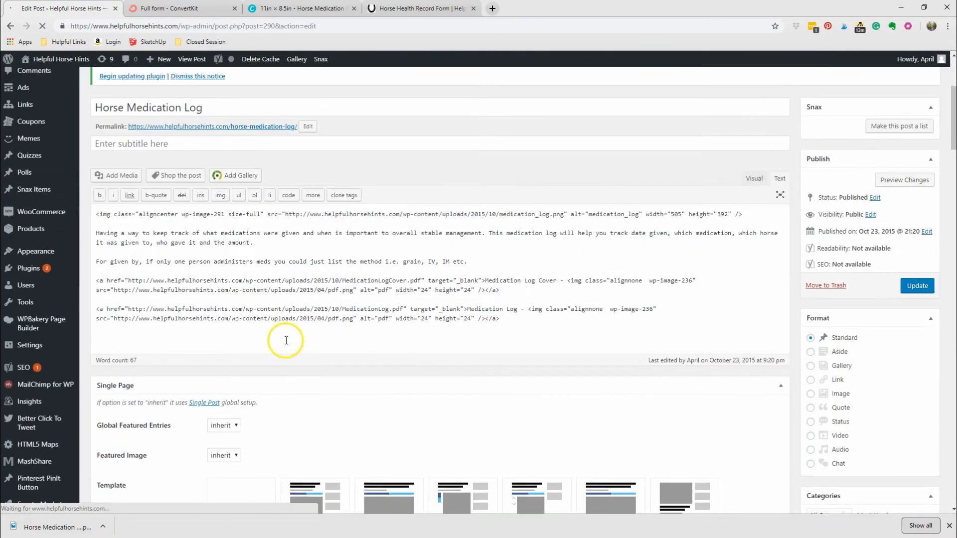
pyautogui.scroll(-4, 285, 336)
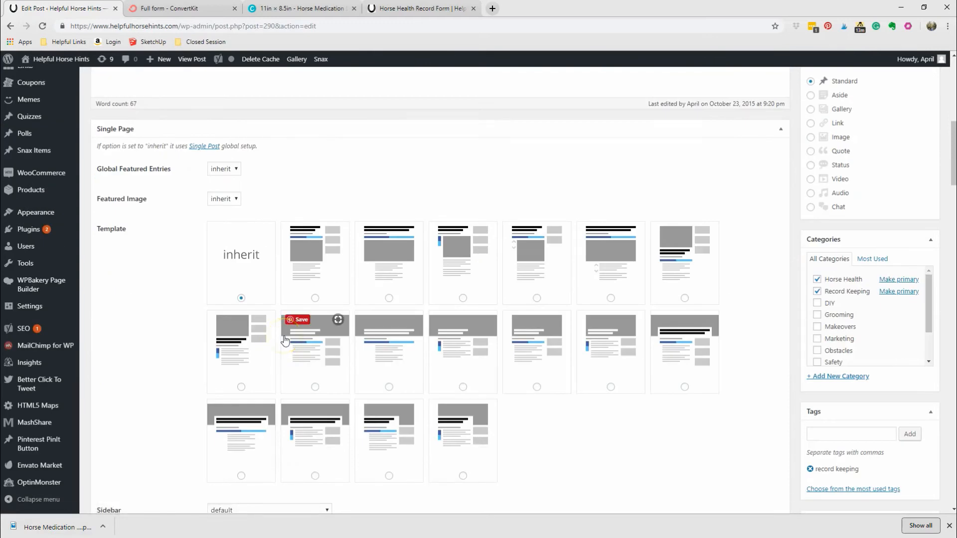
pyautogui.scroll(5, 285, 339)
pyautogui.click(505, 314)
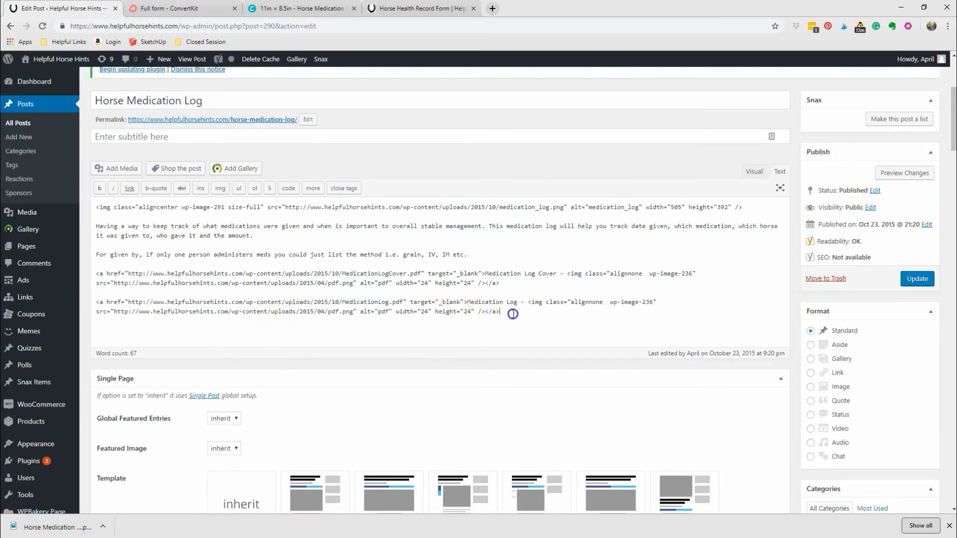
pyautogui.moveTo(502, 313); pyautogui.dragTo(116, 291)
pyautogui.click(166, 314)
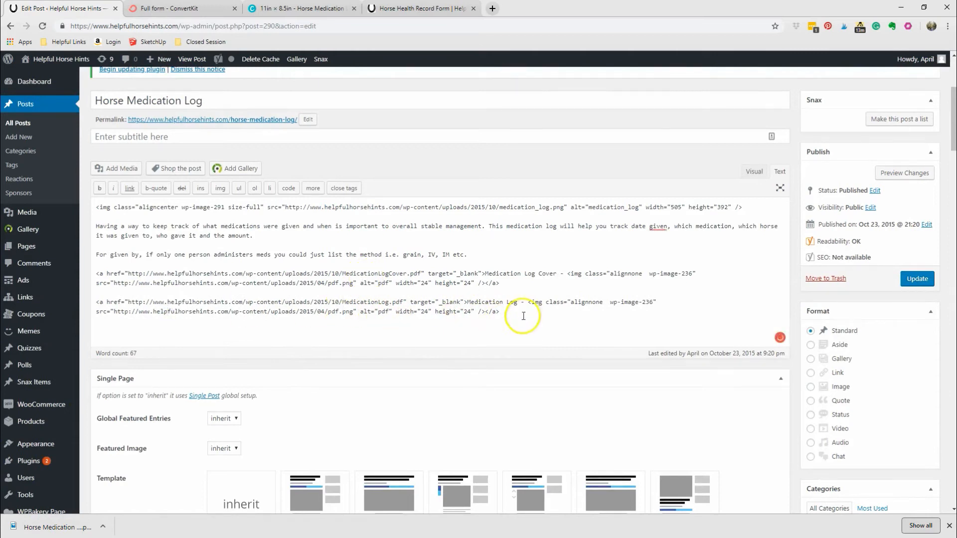
pyautogui.moveTo(518, 316); pyautogui.dragTo(91, 271)
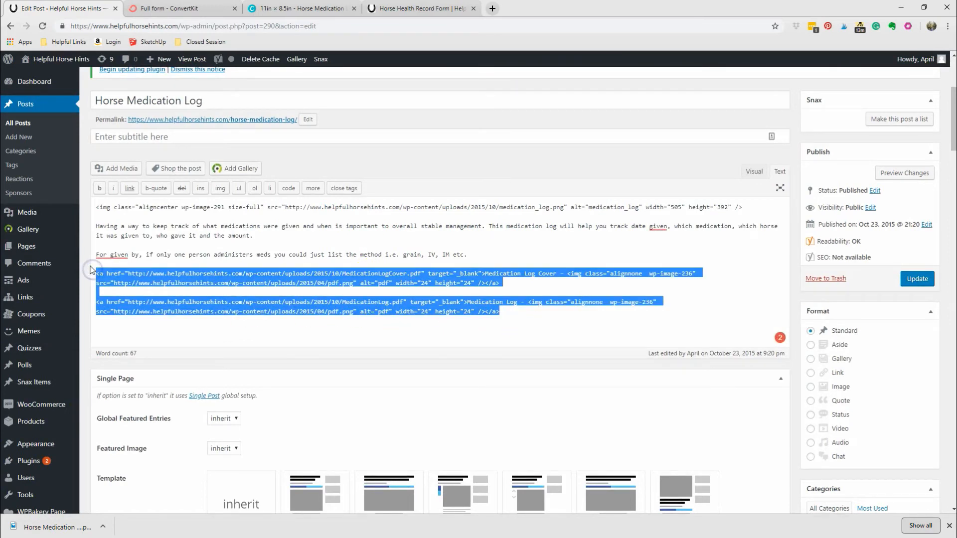
pyautogui.press('BackSpace')
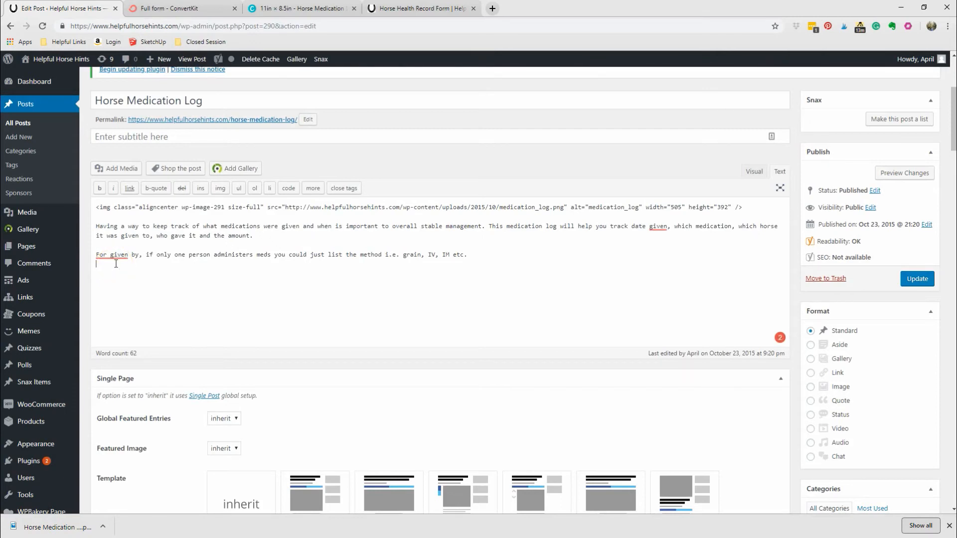
# Check the form choices offered in the post's ConvertKit settings.
pyautogui.scroll(-20, 338, 299)
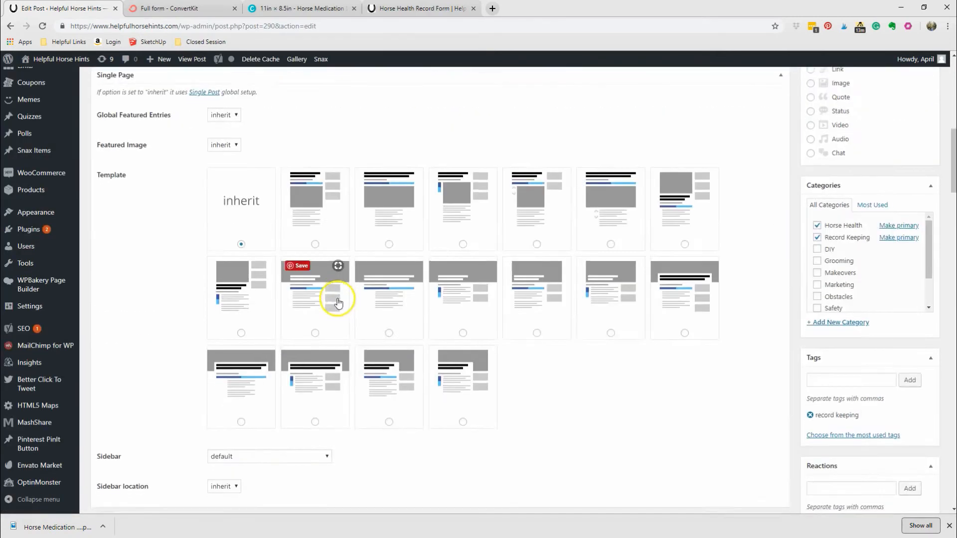
pyautogui.scroll(-13, 338, 298)
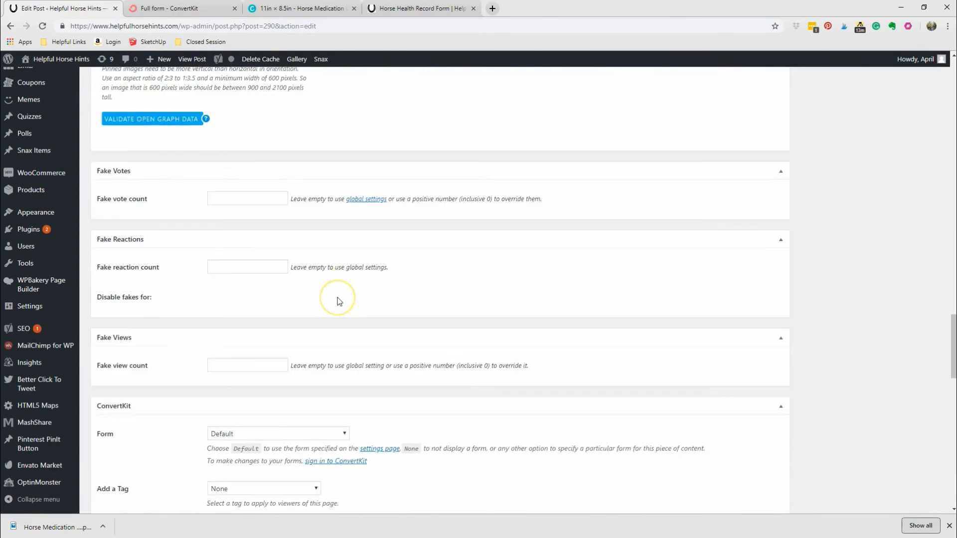
pyautogui.scroll(-6, 337, 299)
pyautogui.click(259, 133)
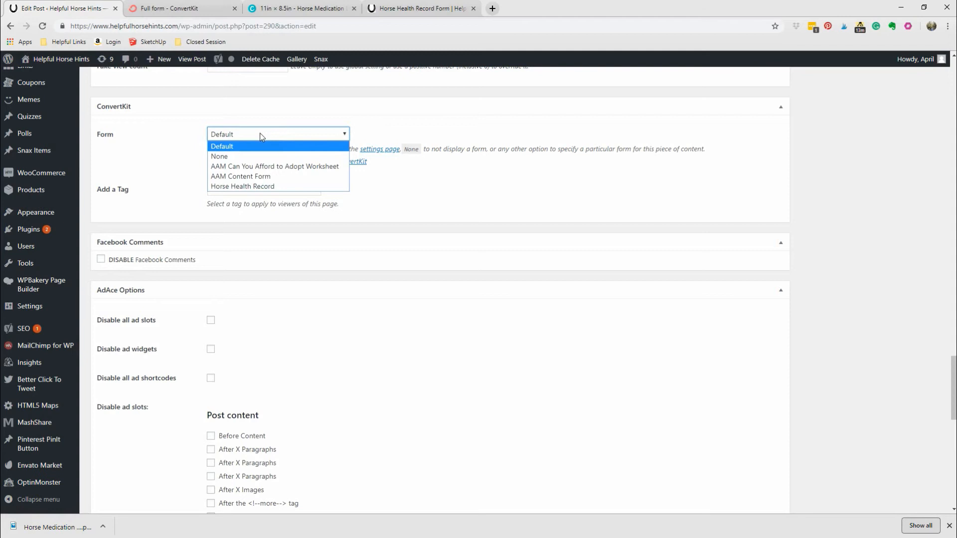
pyautogui.click(259, 134)
# Switch to the opt-in form in ConvertKit, rename it Horse Medication Log, and save it.
pyautogui.click(192, 9)
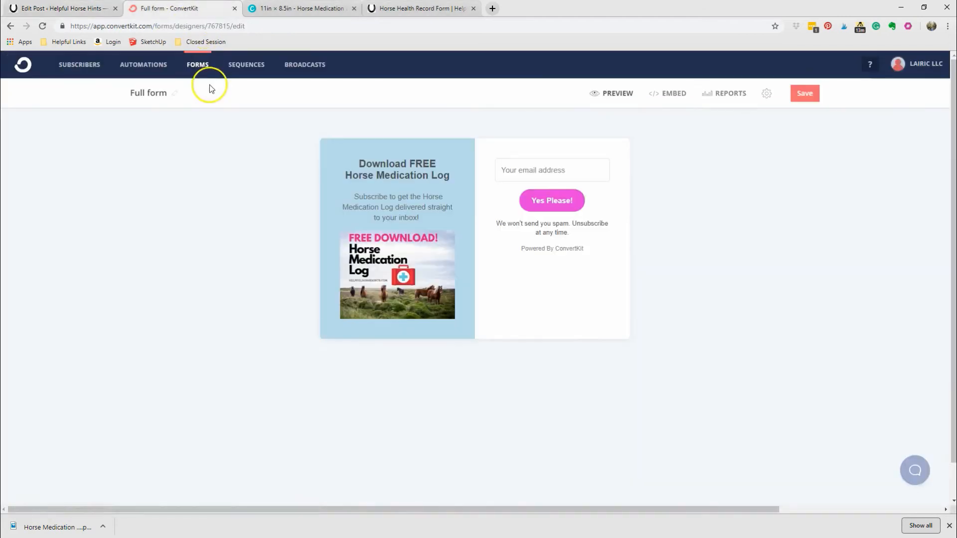
pyautogui.click(167, 94)
pyautogui.moveTo(168, 94); pyautogui.dragTo(93, 89)
pyautogui.write('Horse Medication Log')
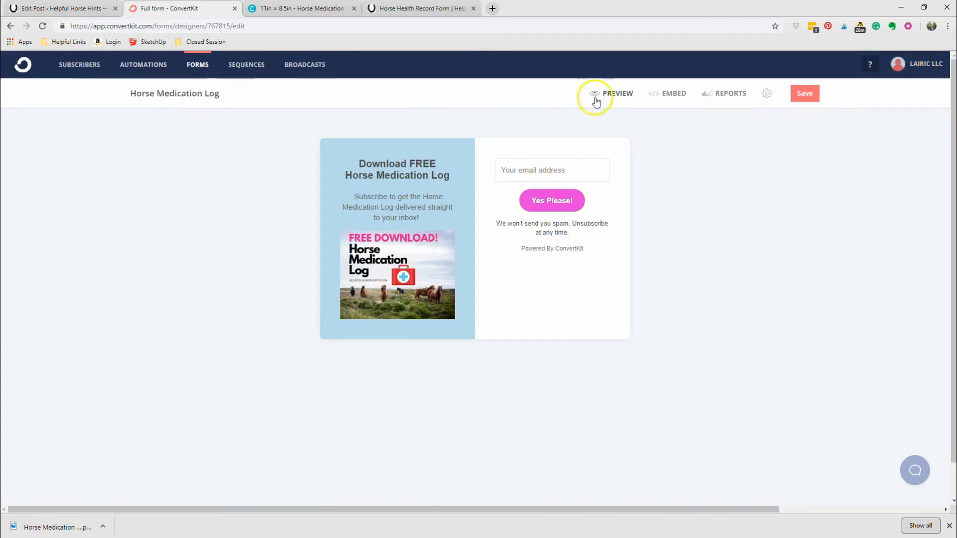
pyautogui.click(803, 93)
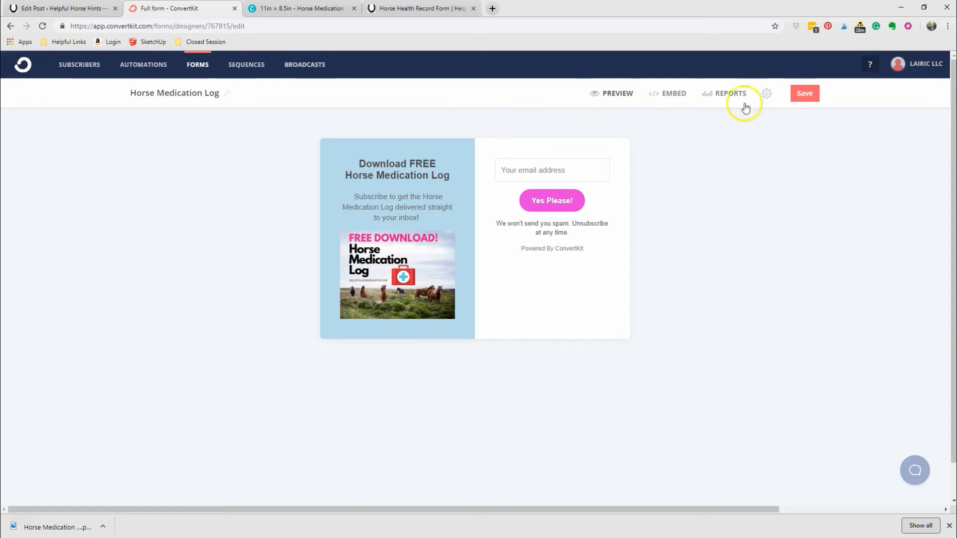
# Return to the Horse Medication Log post in WordPress and update it.
pyautogui.click(279, 14)
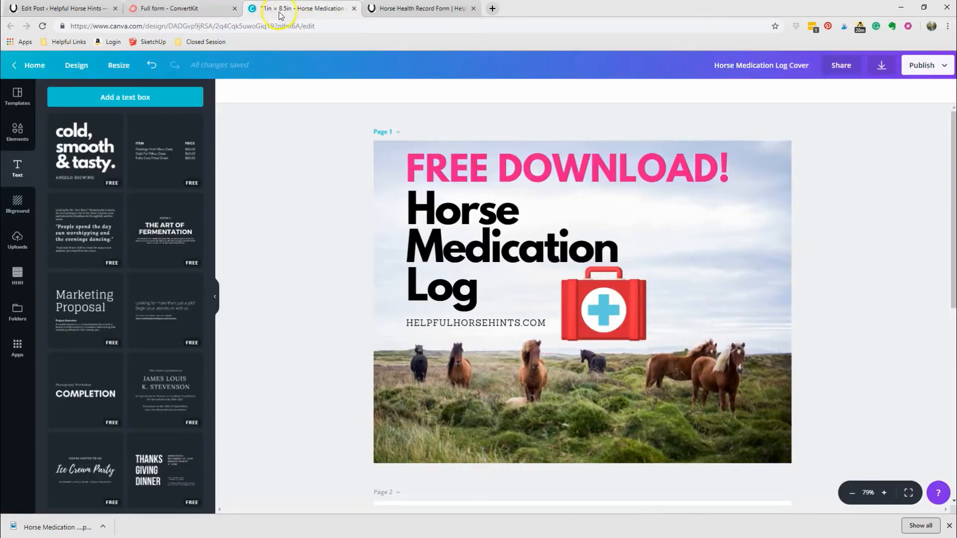
pyautogui.click(62, 8)
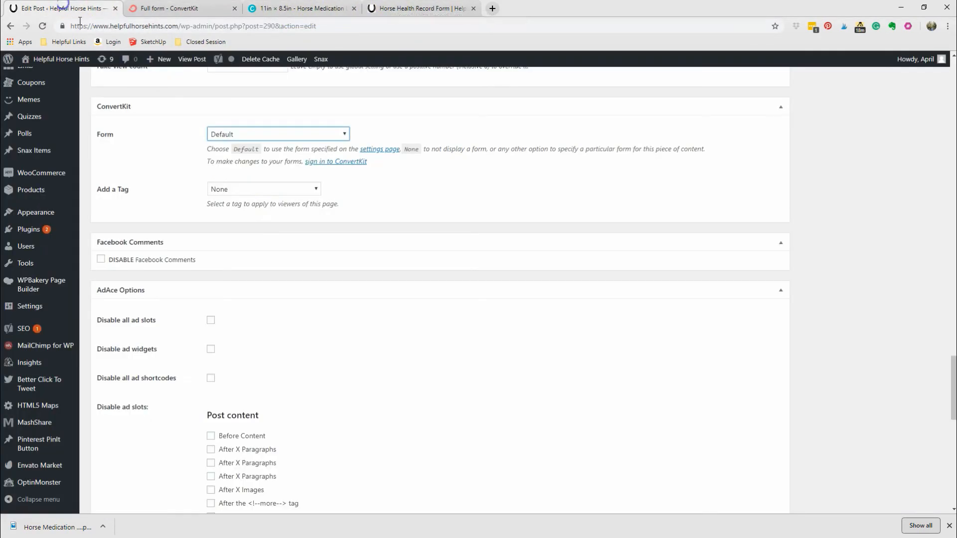
pyautogui.scroll(7, 349, 194)
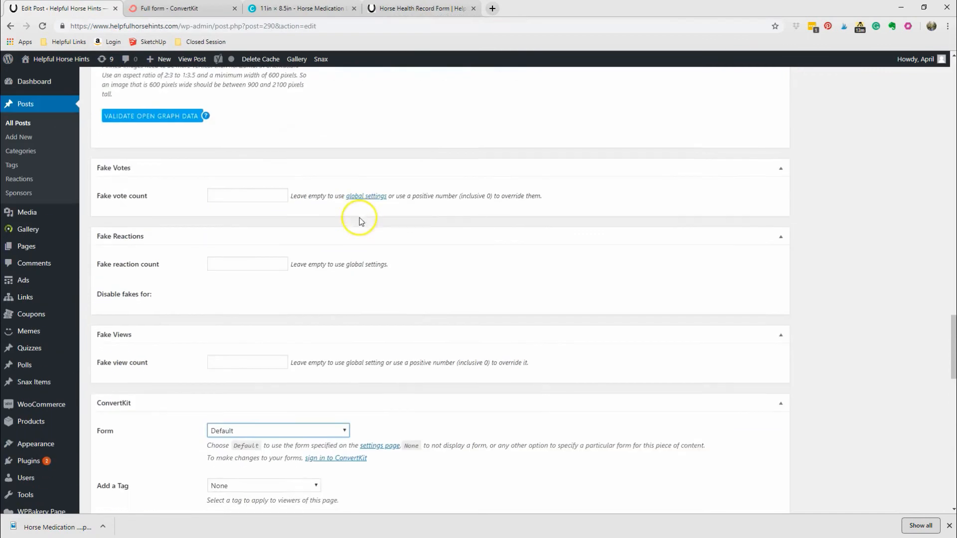
pyautogui.scroll(20, 359, 188)
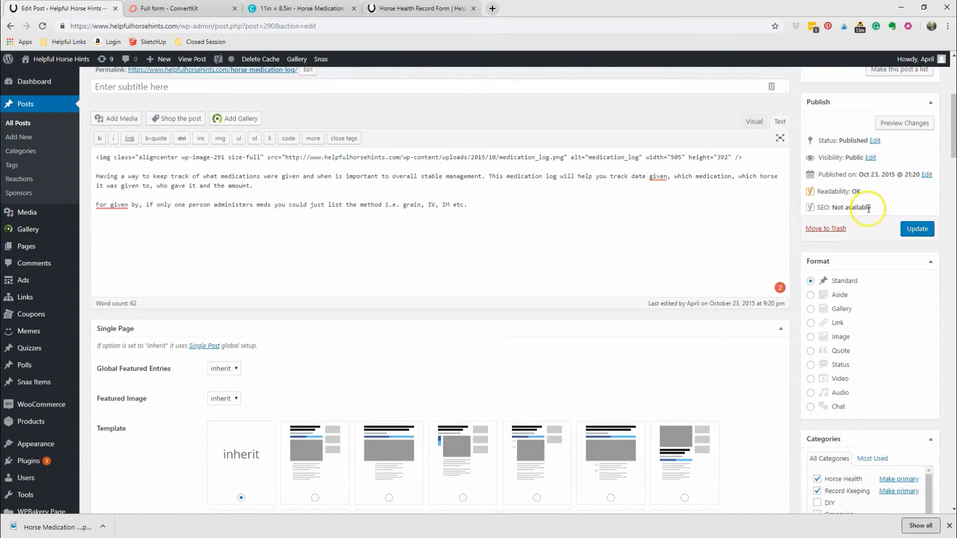
pyautogui.click(916, 229)
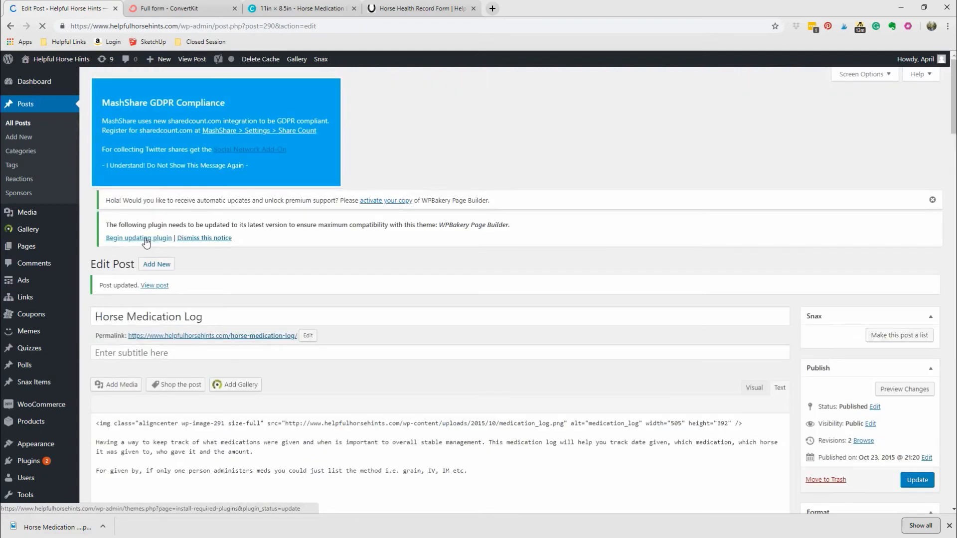
# Check the post's ConvertKit form choices for the renamed Horse Medication Log form.
pyautogui.scroll(-9, 146, 240)
pyautogui.scroll(3, 154, 243)
pyautogui.scroll(-12, 211, 267)
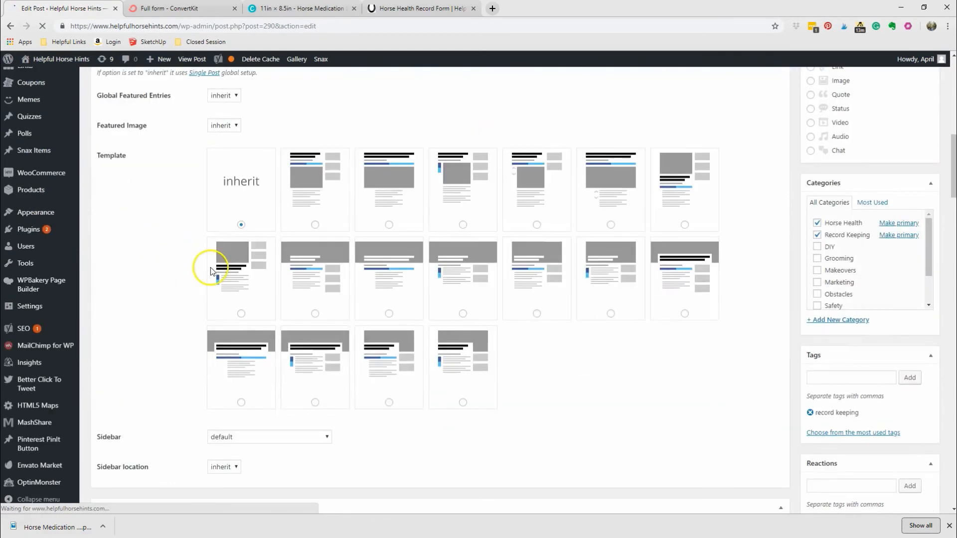
pyautogui.scroll(-18, 211, 267)
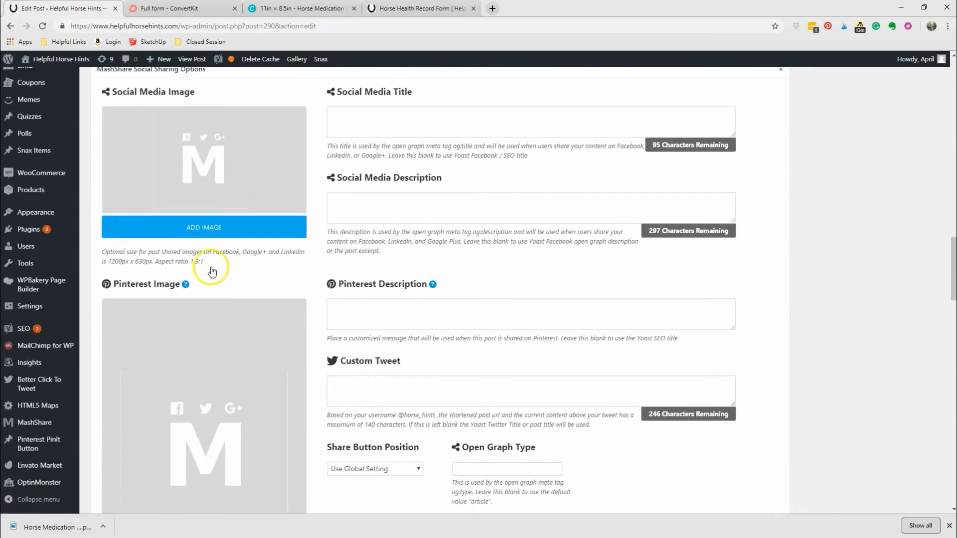
pyautogui.scroll(-2, 211, 269)
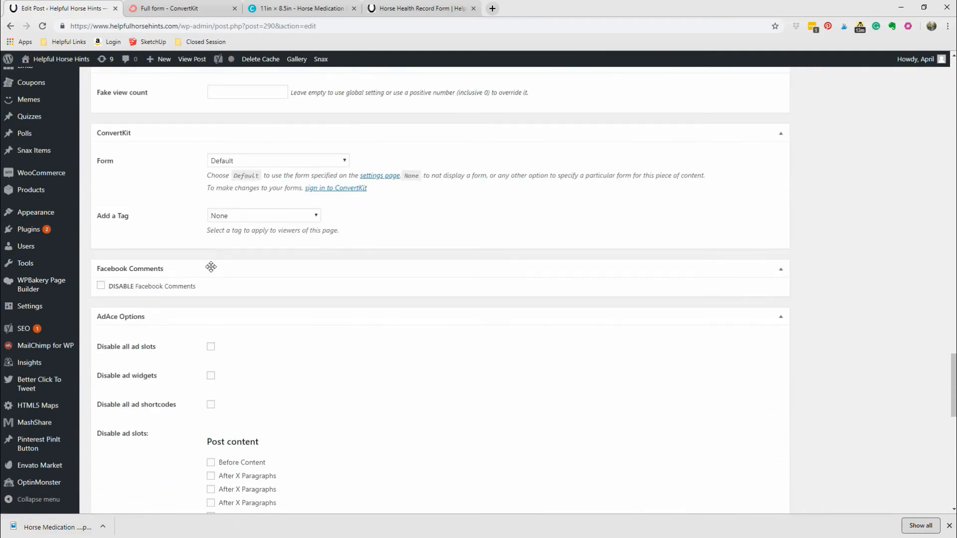
pyautogui.click(274, 161)
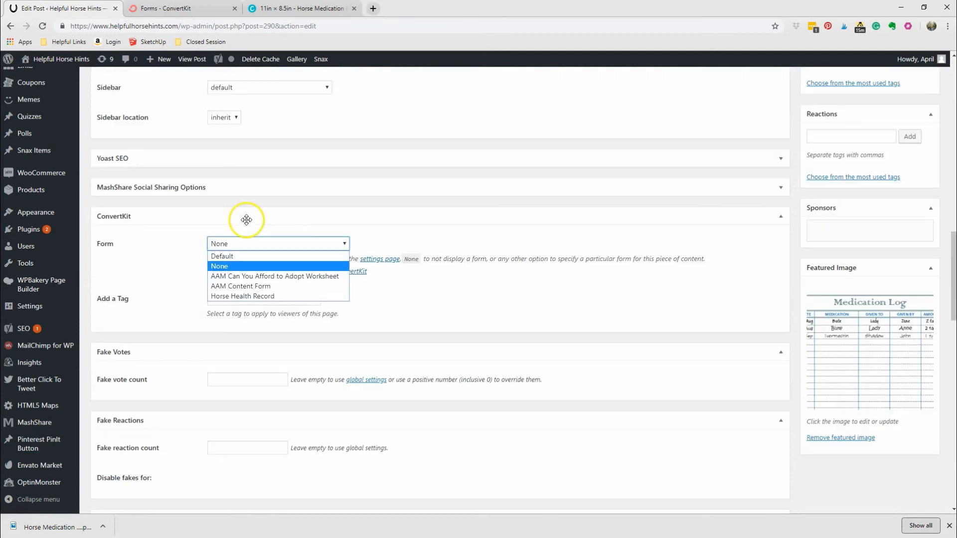
pyautogui.click(244, 210)
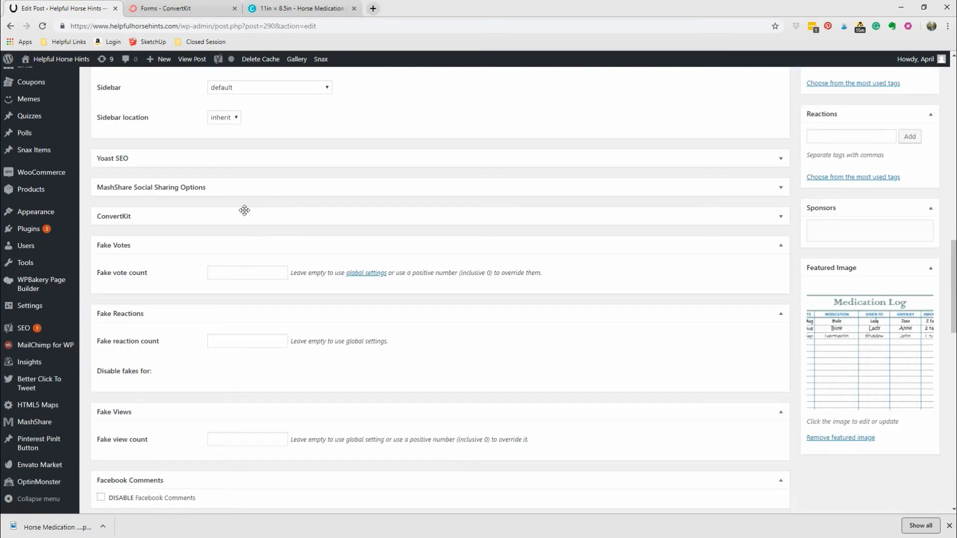
pyautogui.click(242, 212)
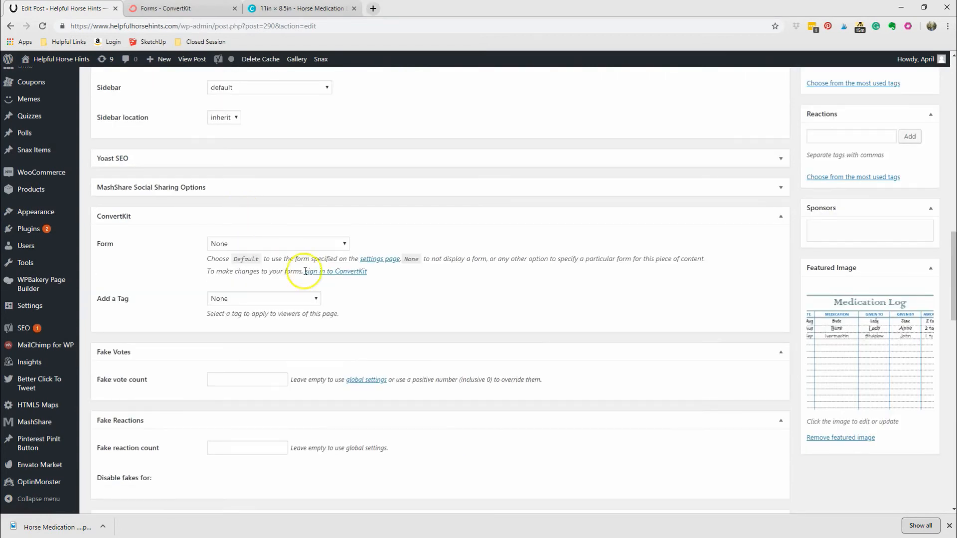
# Open the ConvertKit plugin settings in a new tab, check the default form choices, save the settings, and close the tab.
pyautogui.rightClick(373, 263)
pyautogui.click(399, 267)
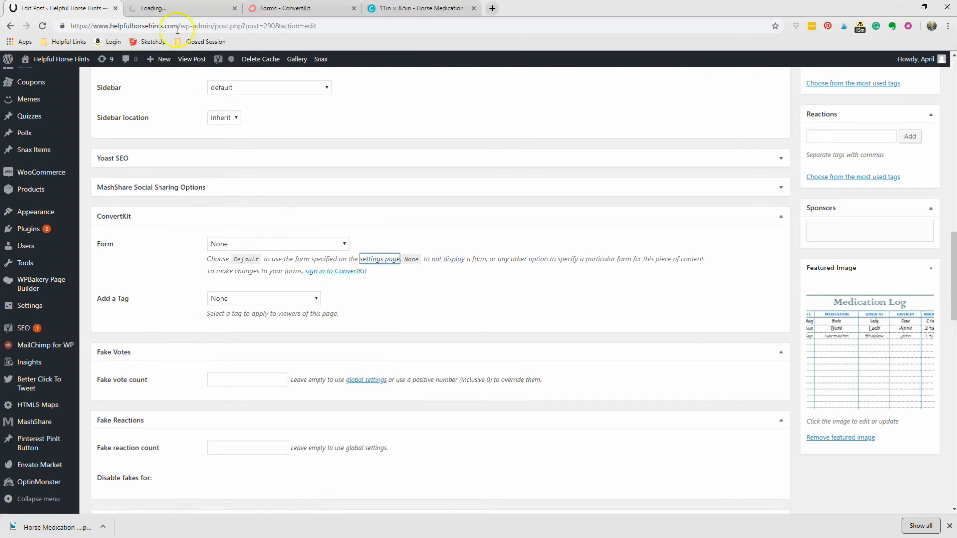
pyautogui.click(155, 10)
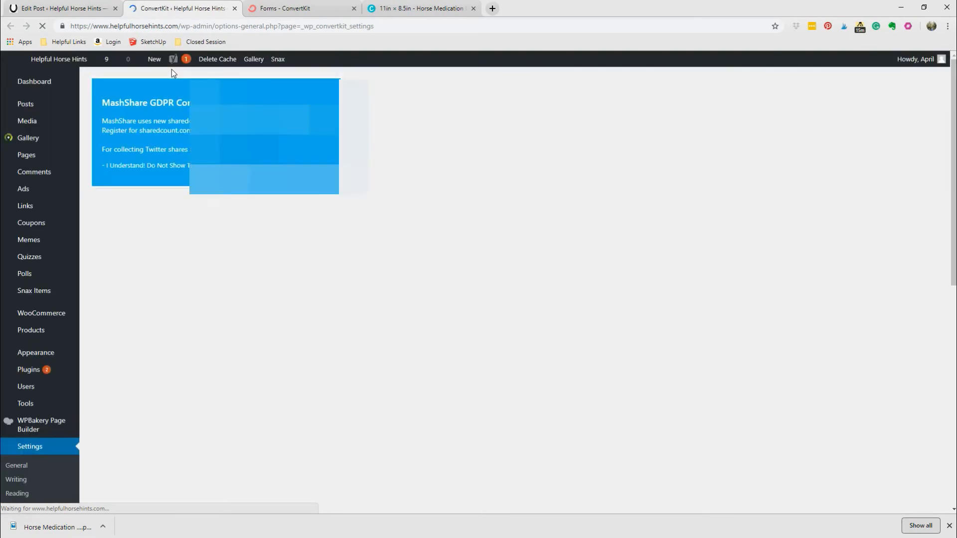
pyautogui.scroll(-5, 184, 131)
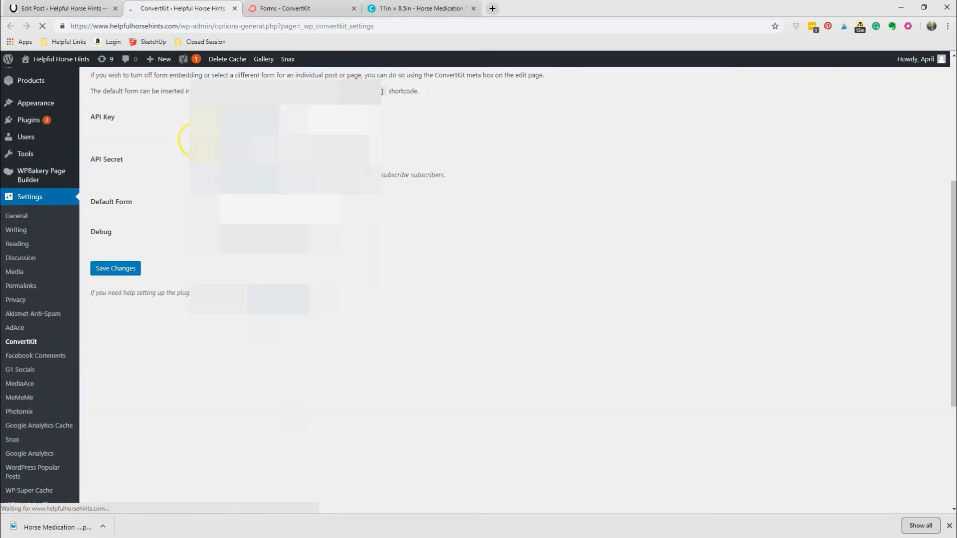
pyautogui.scroll(4, 185, 129)
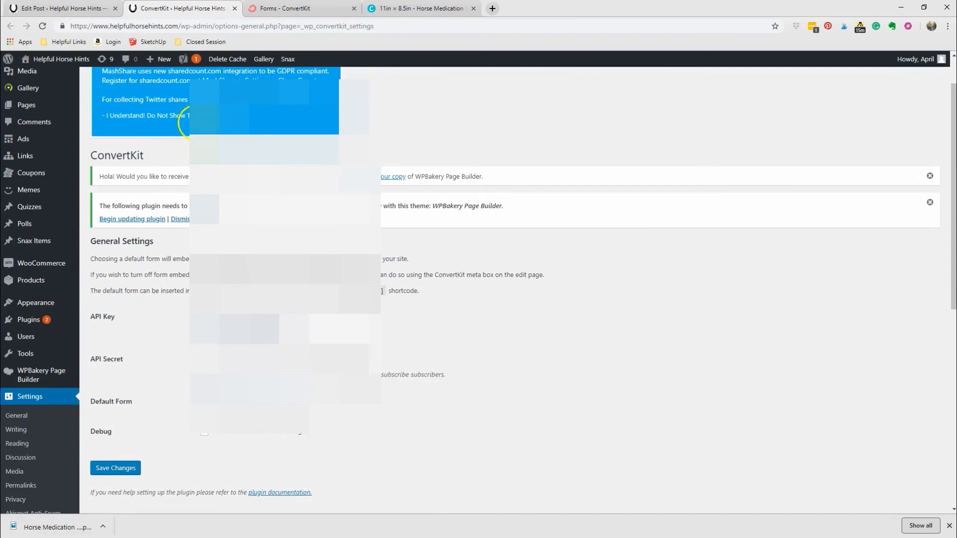
pyautogui.click(211, 405)
pyautogui.click(211, 405)
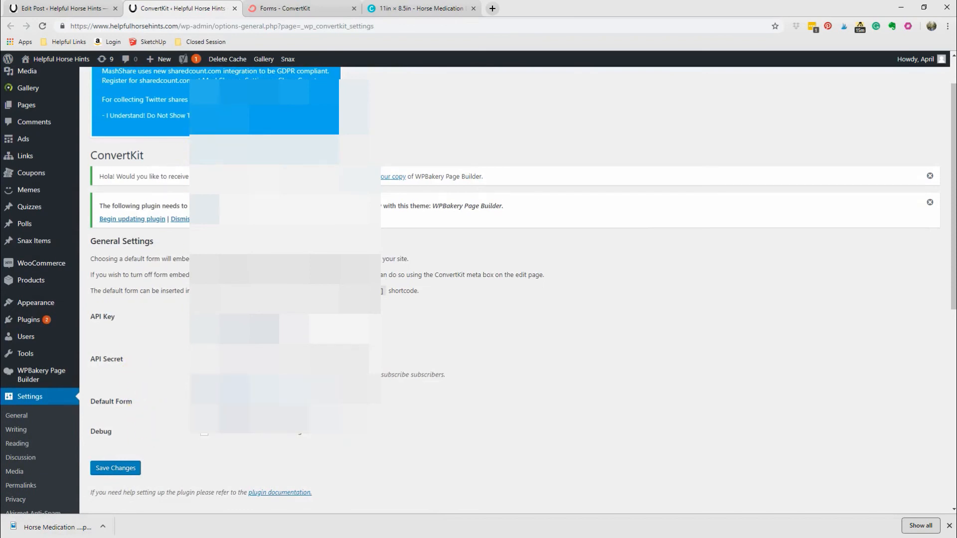
pyautogui.click(120, 467)
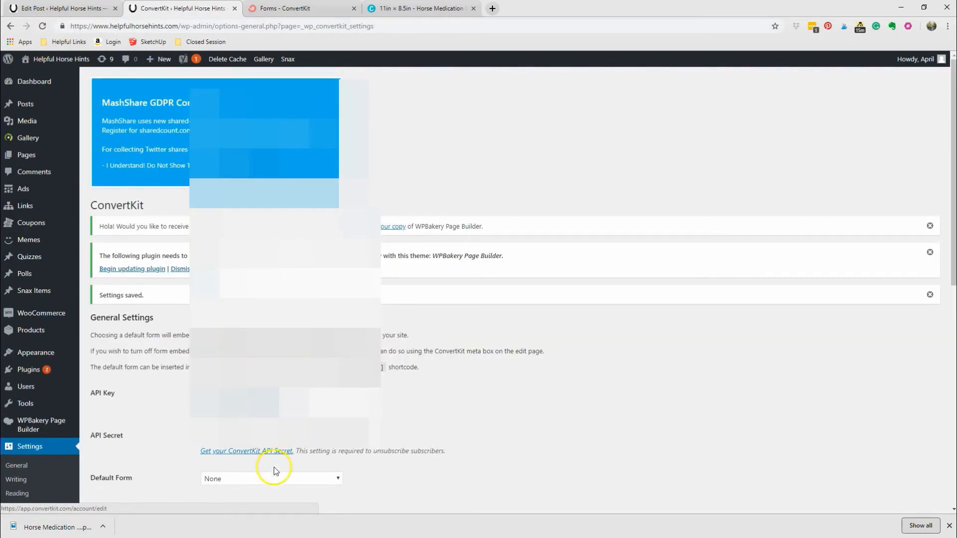
pyautogui.click(275, 478)
pyautogui.scroll(-2, 279, 482)
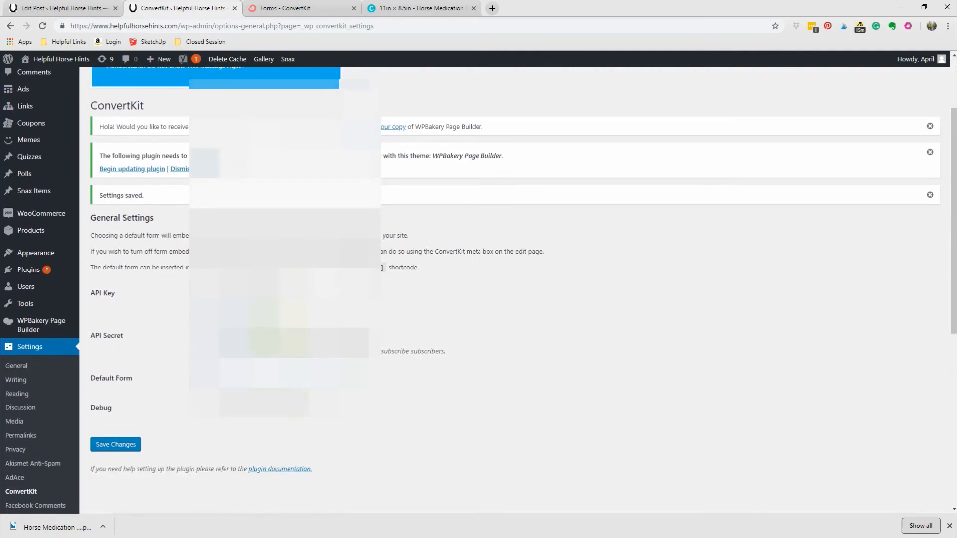
pyautogui.click(236, 8)
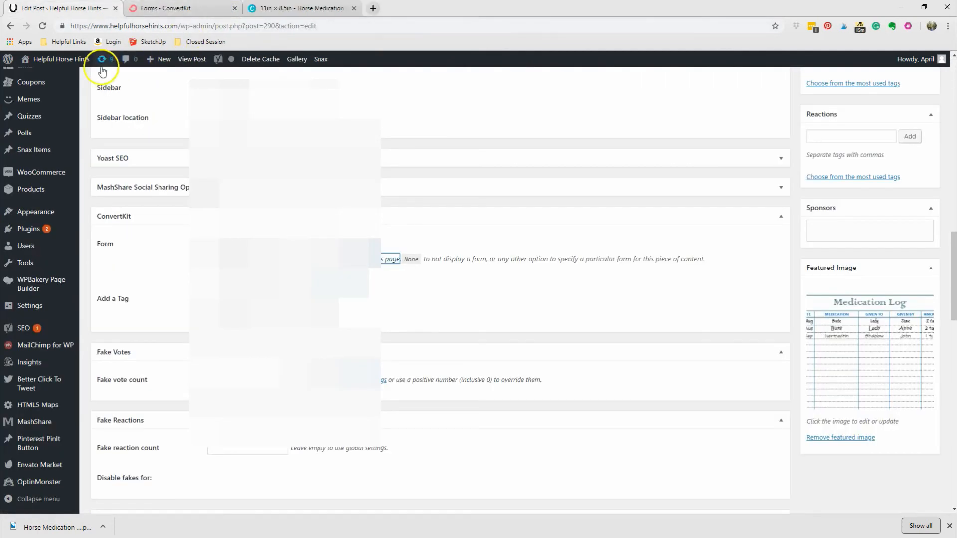
# Reload the post editor and set the post's ConvertKit form to Horse Medication Log.
pyautogui.scroll(1, 104, 184)
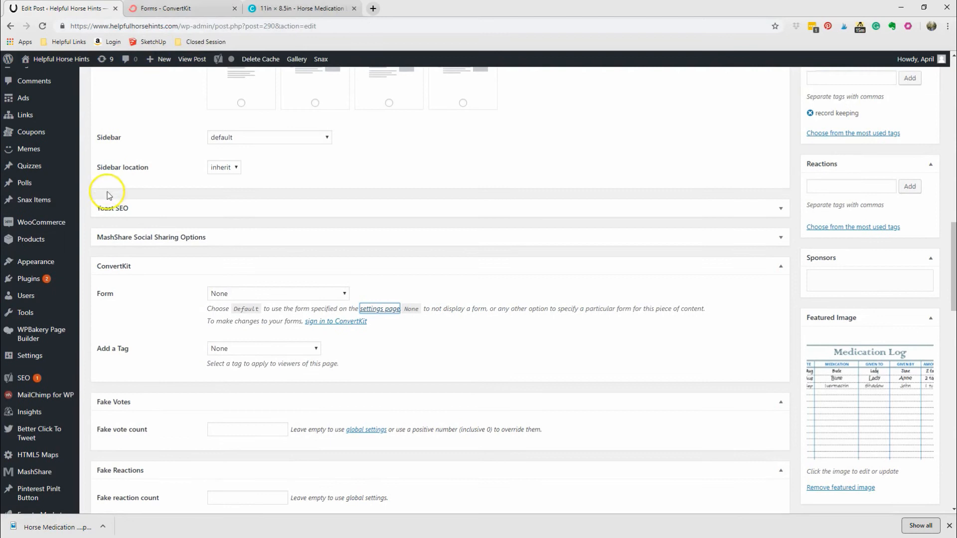
pyautogui.click(239, 294)
pyautogui.click(240, 294)
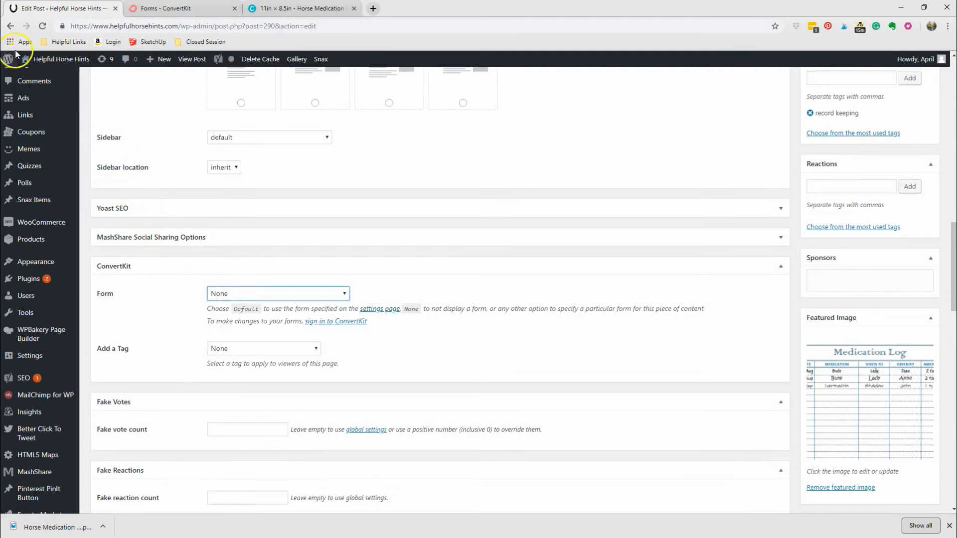
pyautogui.click(45, 25)
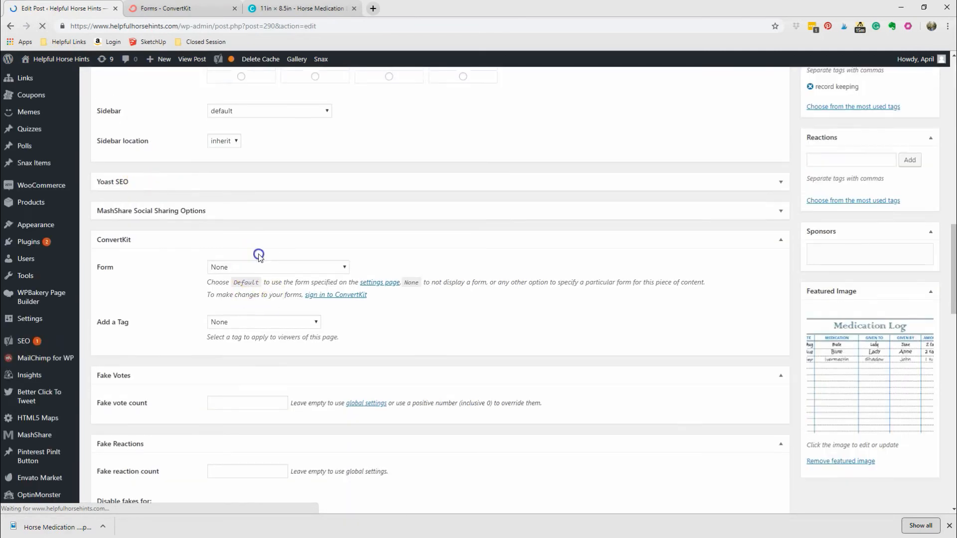
pyautogui.scroll(15, 267, 271)
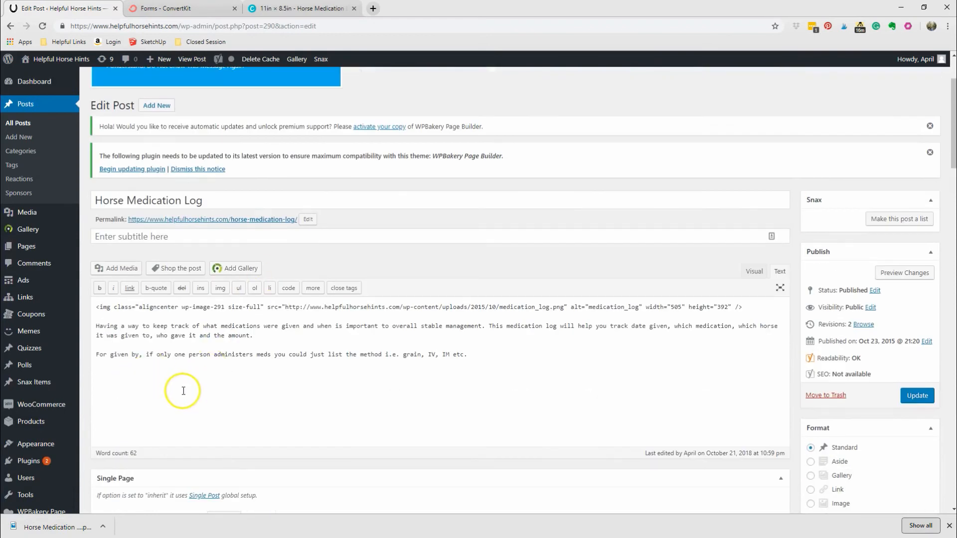
pyautogui.scroll(-15, 184, 388)
pyautogui.scroll(-2, 185, 383)
pyautogui.click(273, 217)
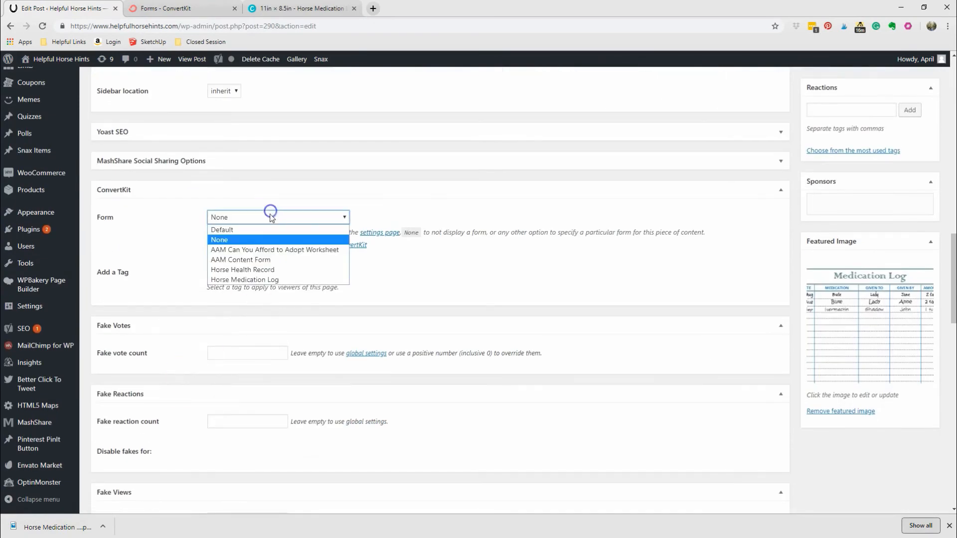
pyautogui.click(237, 279)
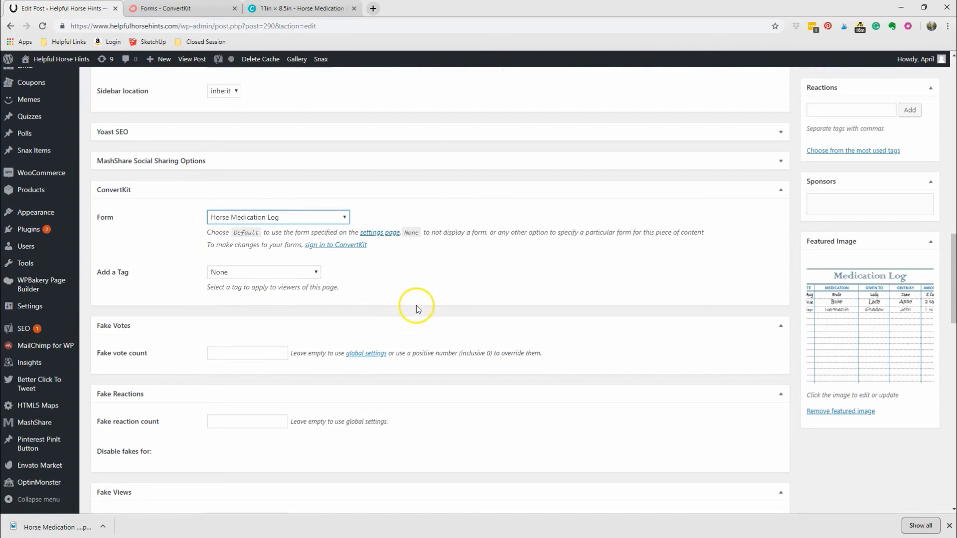
# Remove the post's current featured image.
pyautogui.scroll(7, 482, 326)
pyautogui.scroll(-4, 493, 330)
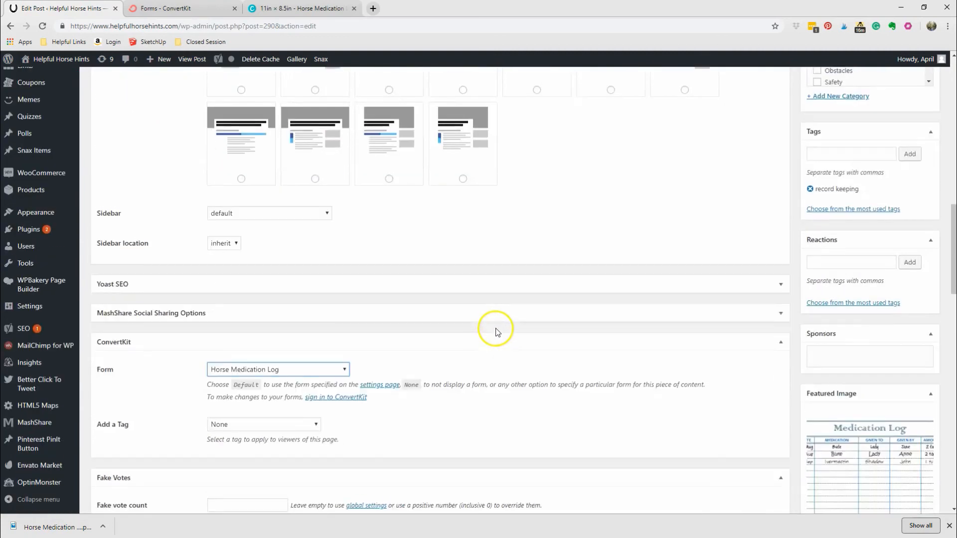
pyautogui.scroll(-10, 496, 331)
pyautogui.scroll(5, 852, 194)
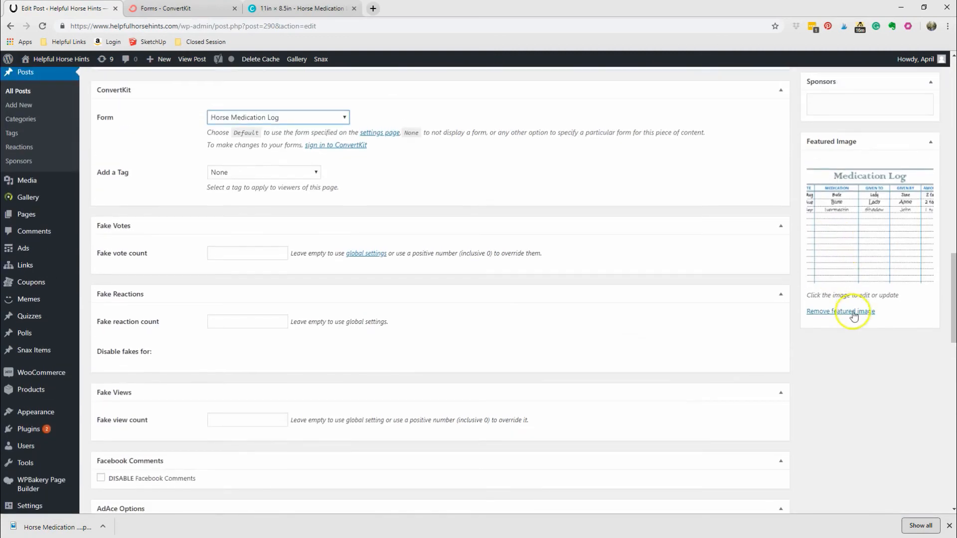
pyautogui.click(853, 313)
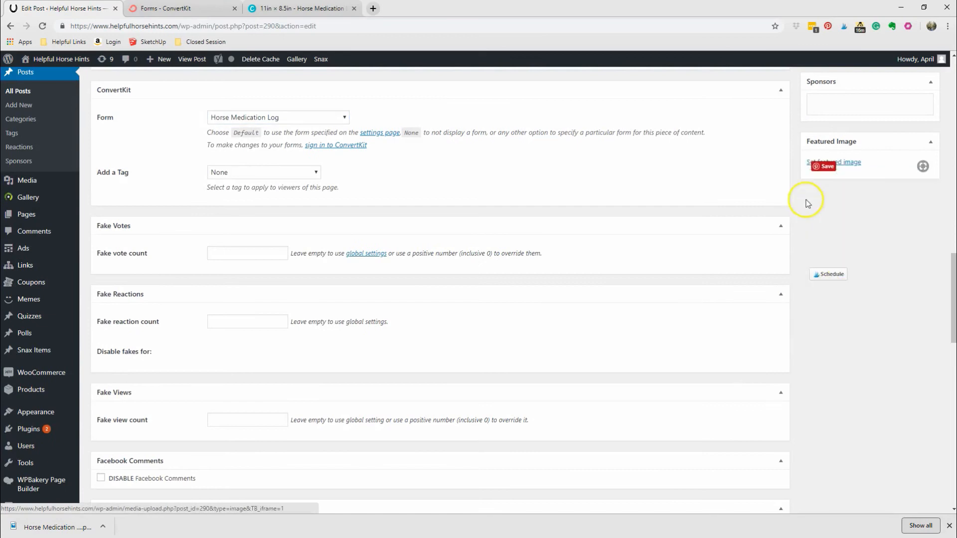
# Upload the Horse Medication Log Cover PNG from the OptIns folder for use as the post's featured image.
pyautogui.click(829, 163)
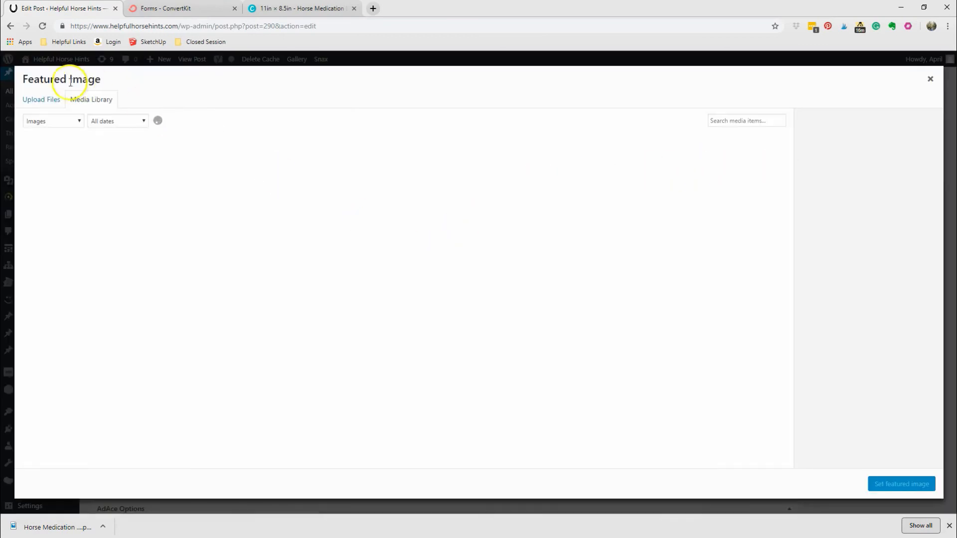
pyautogui.click(57, 100)
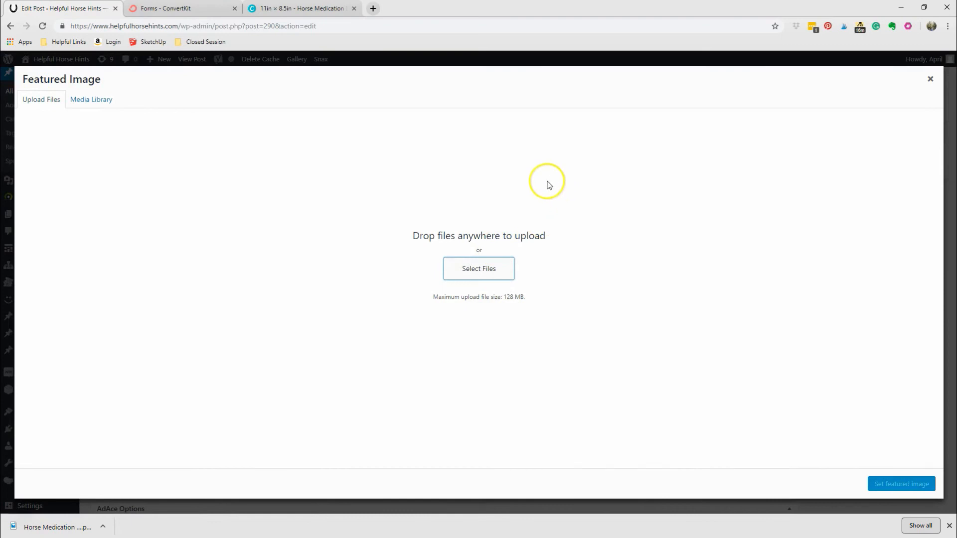
pyautogui.click(484, 267)
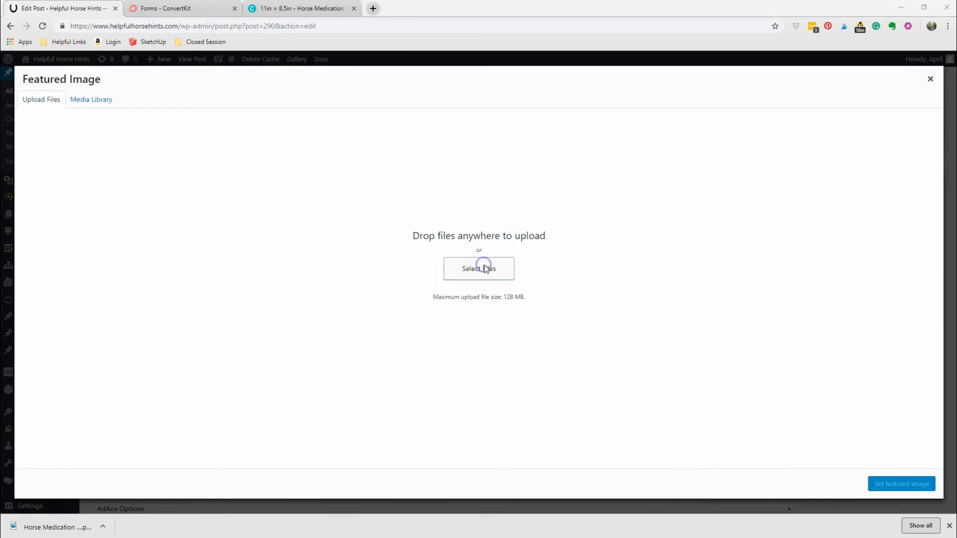
pyautogui.click(132, 80)
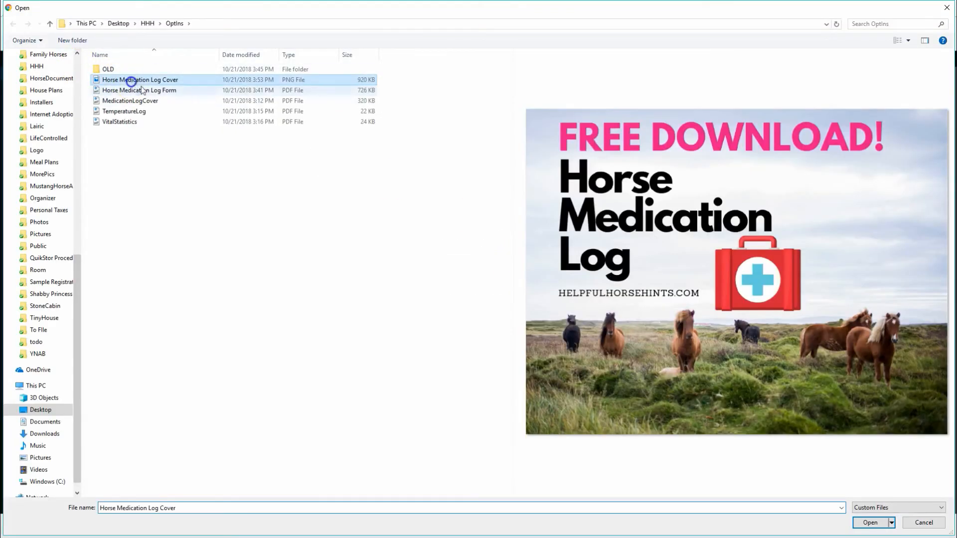
pyautogui.click(870, 522)
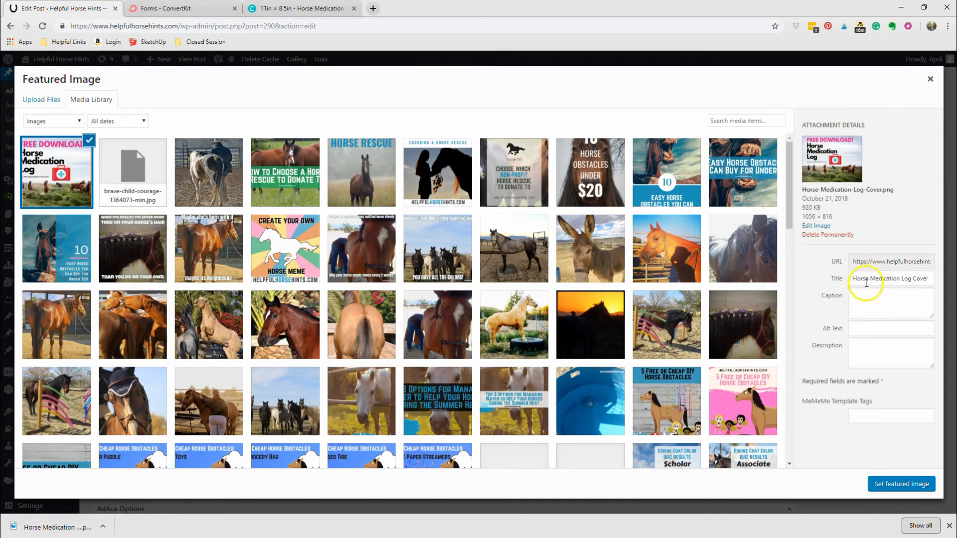
# Fill the uploaded cover's caption, alt text and description with "Free Download - Horse Medication Log Cover".
pyautogui.moveTo(803, 279); pyautogui.dragTo(909, 280)
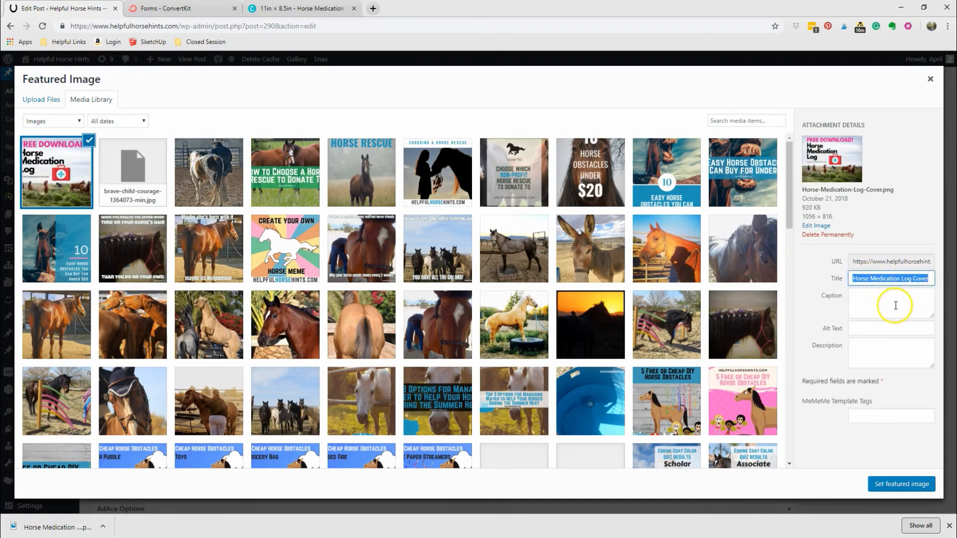
pyautogui.click(877, 307)
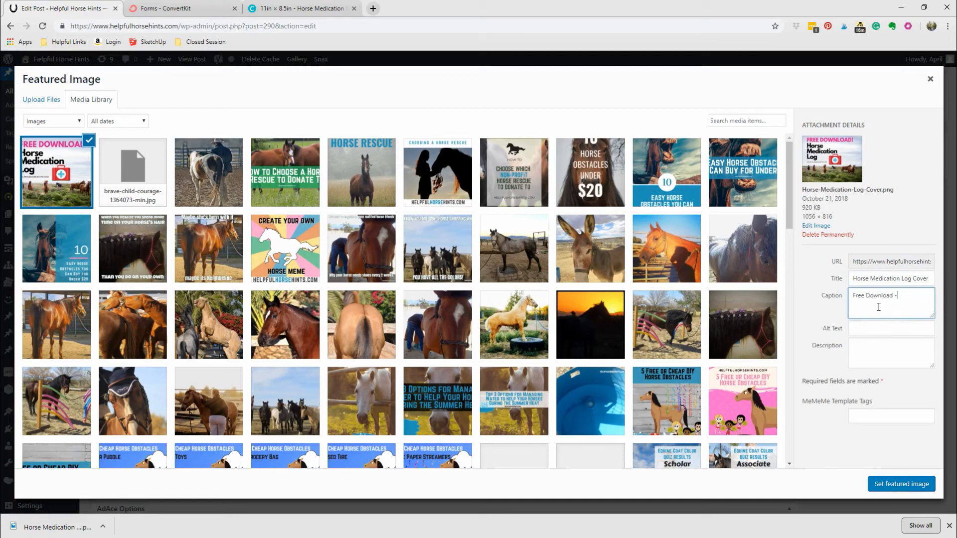
pyautogui.moveTo(922, 309); pyautogui.dragTo(836, 301)
pyautogui.hotkey('ctrl', 'c')
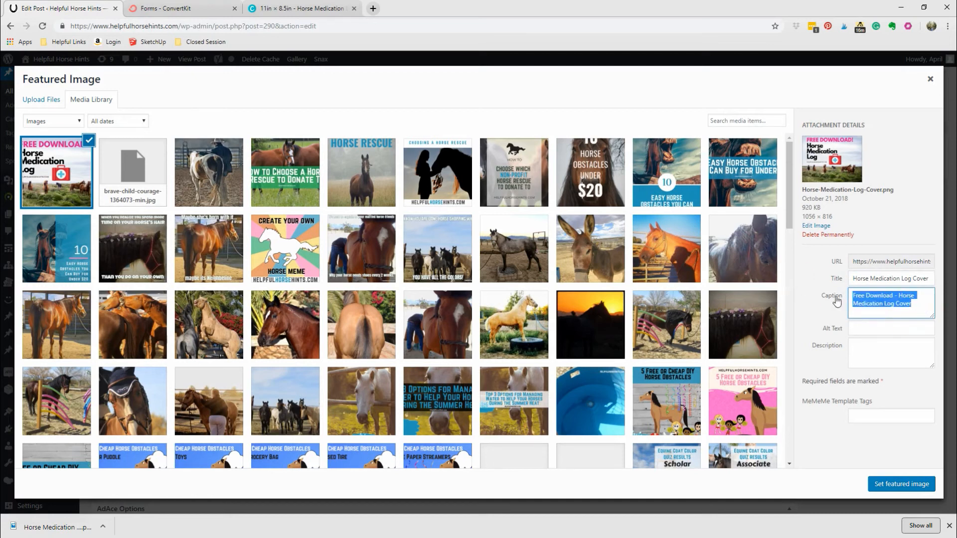
pyautogui.click(879, 331)
pyautogui.hotkey('ctrl', 'v')
pyautogui.click(886, 355)
pyautogui.hotkey('ctrl', 'v')
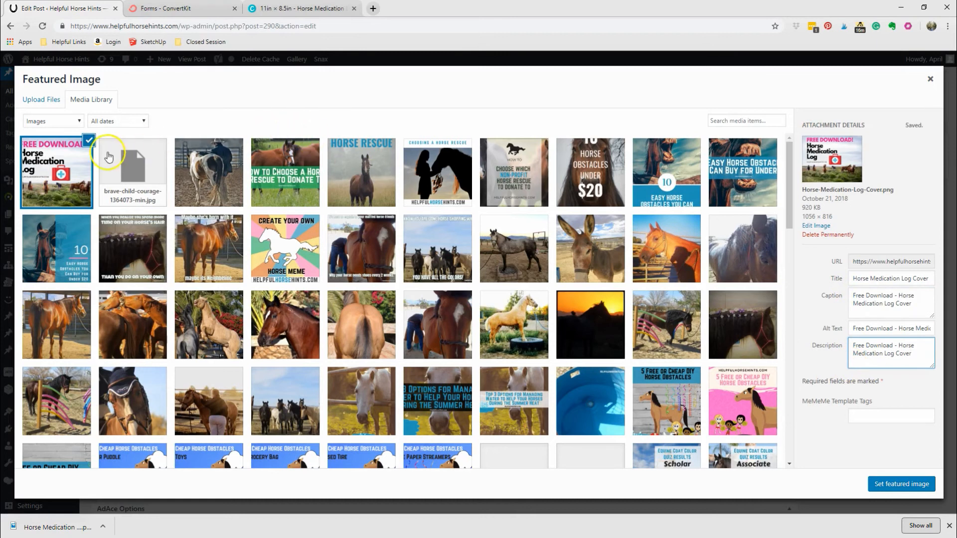
# Select the Horse Medication Log Cover image in the media library and set it as the featured image.
pyautogui.click(129, 169)
pyautogui.click(202, 177)
pyautogui.click(58, 172)
pyautogui.click(920, 483)
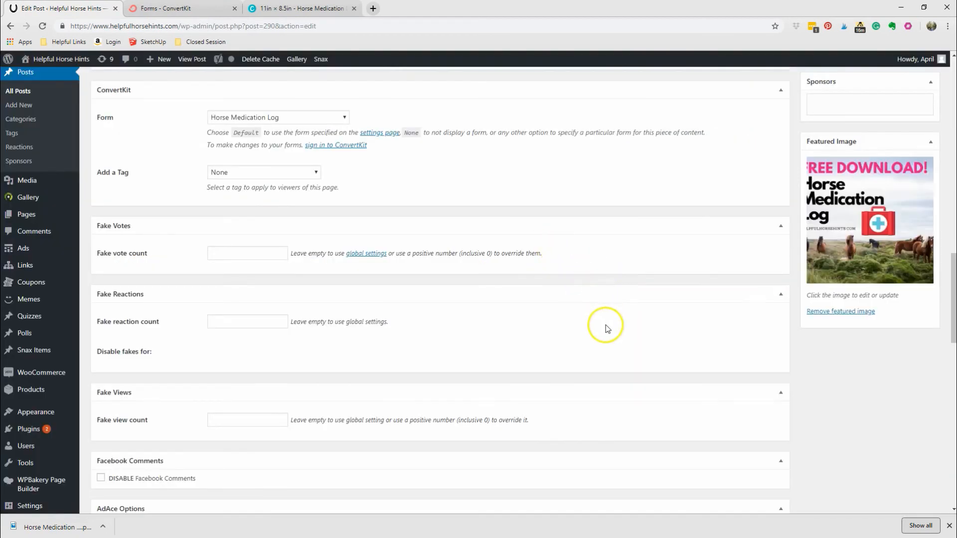
# Expand the MashShare Social Sharing Options and add the Horse Medication Log Cover as the social media image.
pyautogui.scroll(-17, 606, 325)
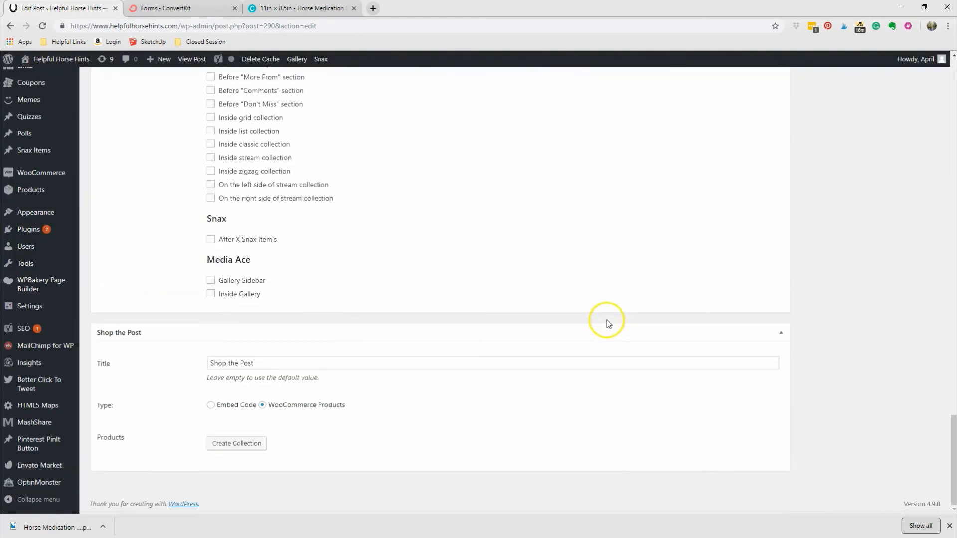
pyautogui.scroll(20, 606, 320)
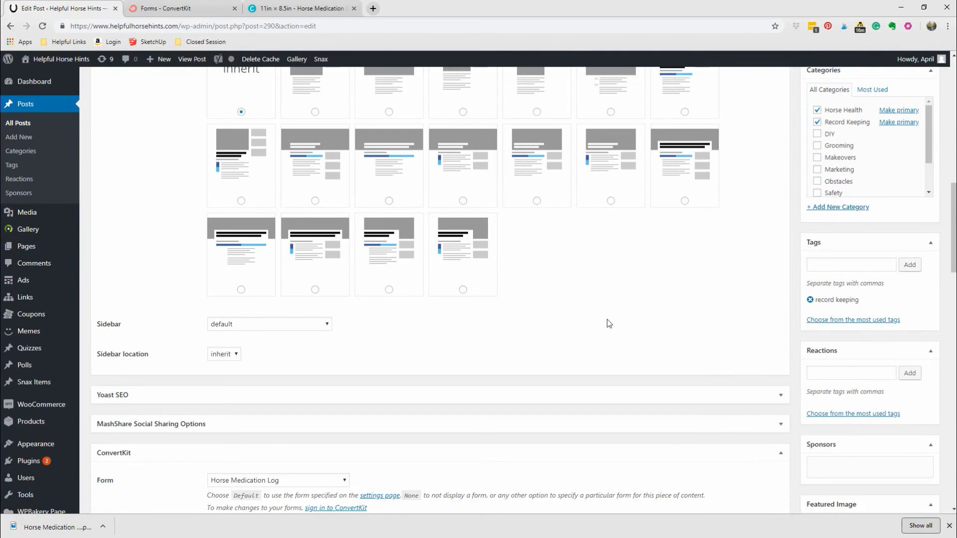
pyautogui.scroll(-2, 606, 319)
pyautogui.click(780, 324)
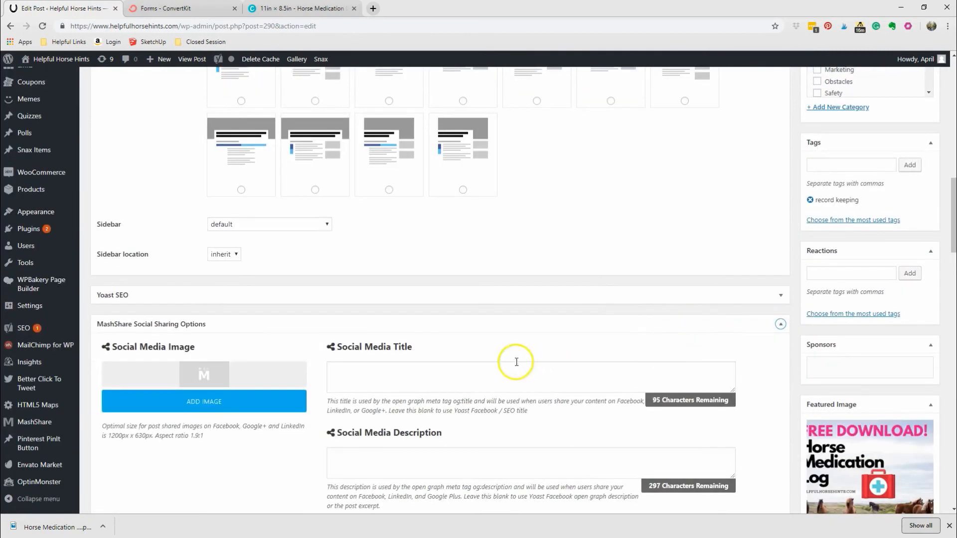
pyautogui.scroll(-4, 515, 362)
pyautogui.click(252, 214)
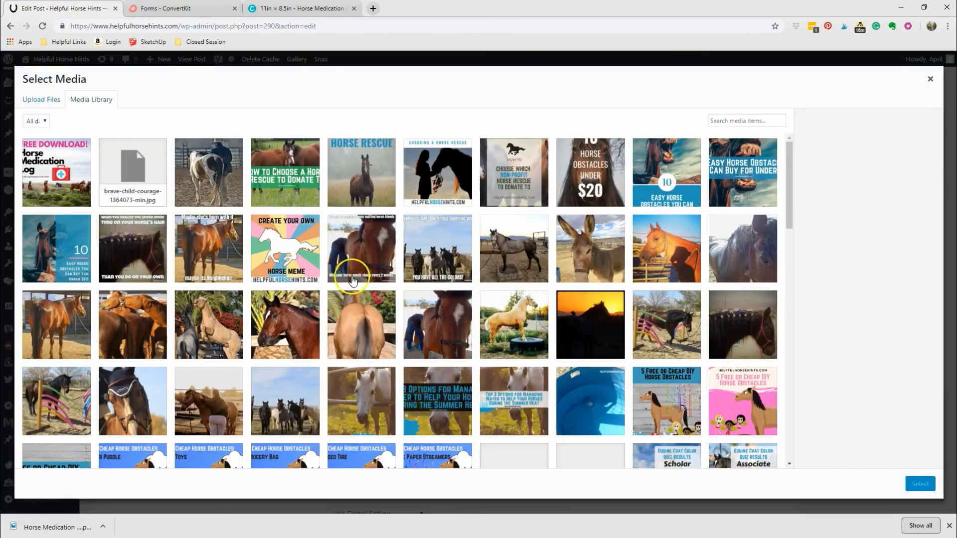
pyautogui.click(62, 170)
pyautogui.click(918, 484)
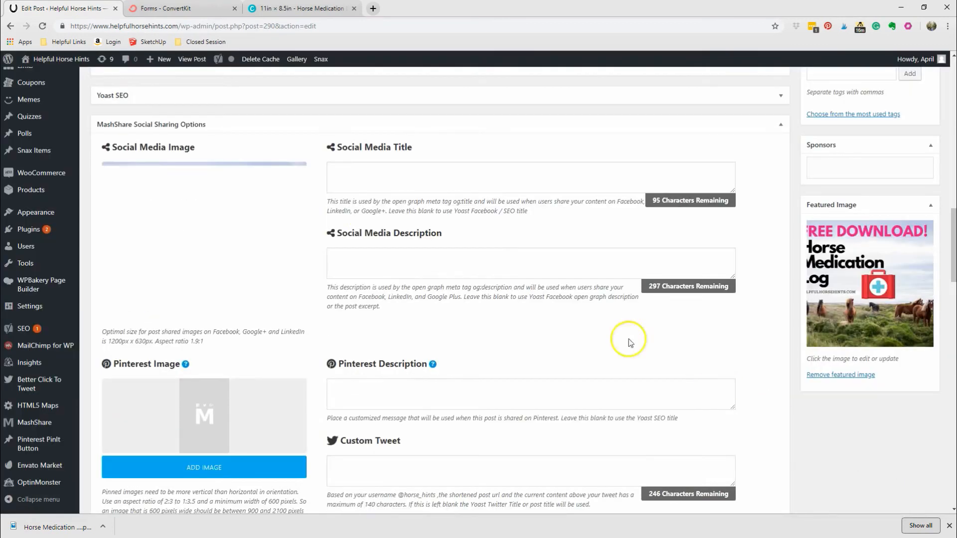
# Set the social media title to "FREE DOWNLOAD | Hose Medication Log - HelpfulHorseHints.com".
pyautogui.scroll(5, 397, 240)
pyautogui.scroll(-4, 398, 238)
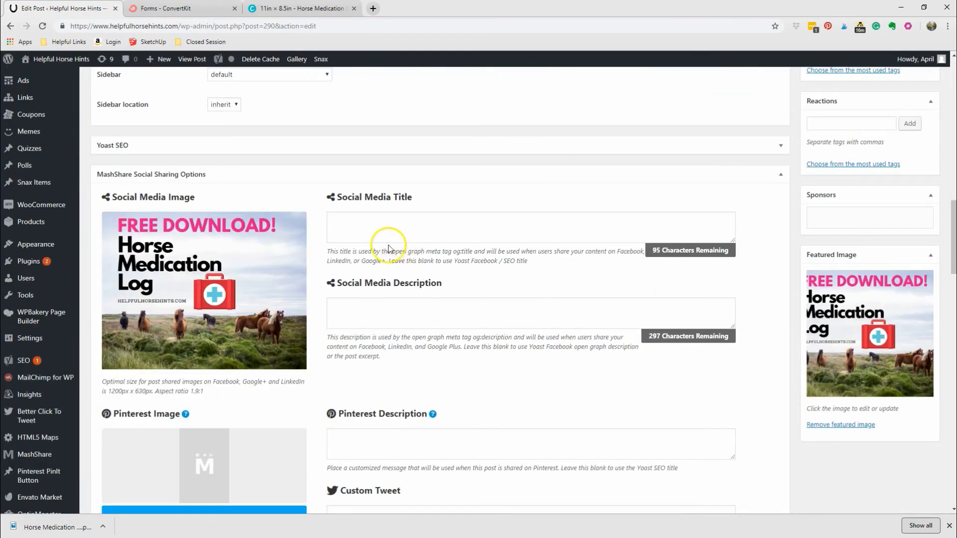
pyautogui.click(390, 232)
pyautogui.write('FR')
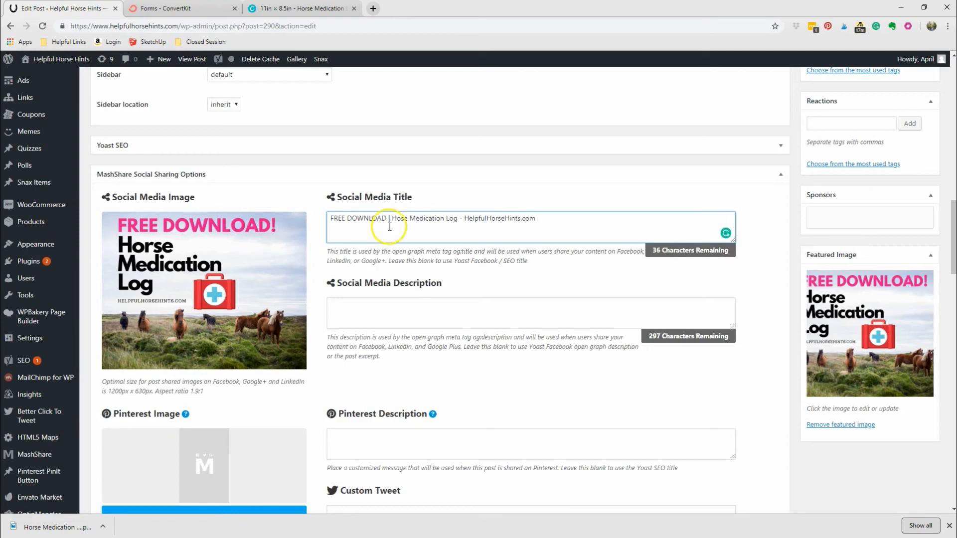
# Copy the first text paragraph of the post body into the social media description.
pyautogui.scroll(12, 389, 232)
pyautogui.scroll(-3, 386, 230)
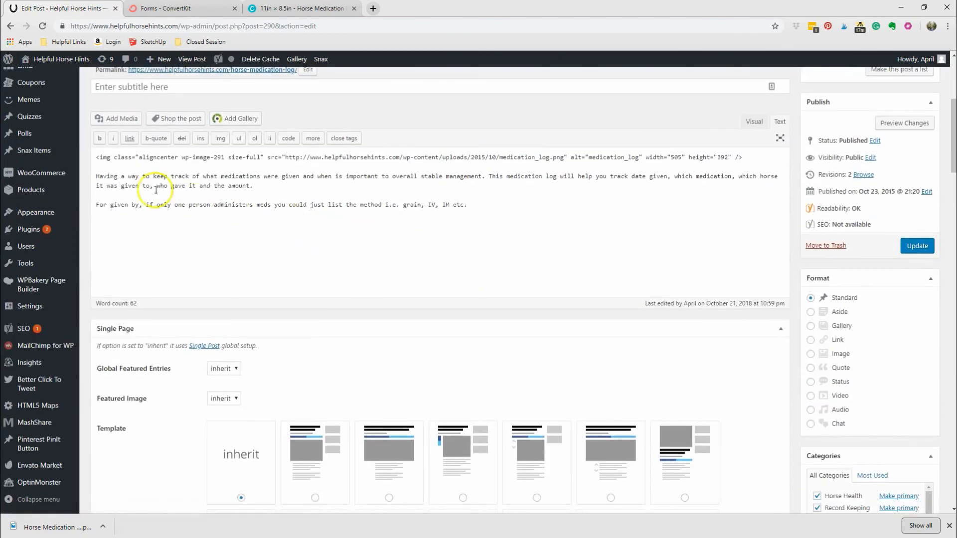
pyautogui.moveTo(277, 188); pyautogui.dragTo(82, 177)
pyautogui.hotkey('ctrl', 'c')
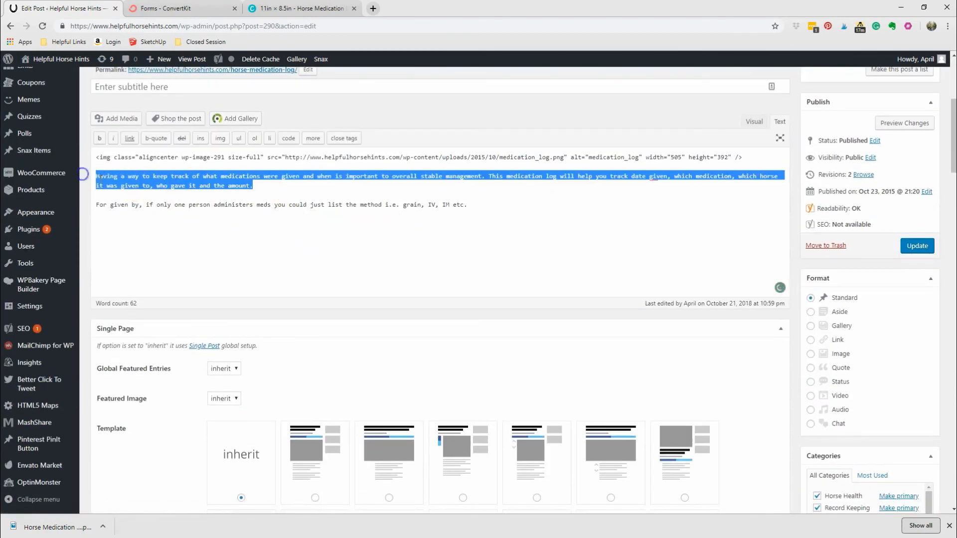
pyautogui.scroll(-15, 288, 245)
pyautogui.click(388, 298)
pyautogui.hotkey('ctrl', 'v')
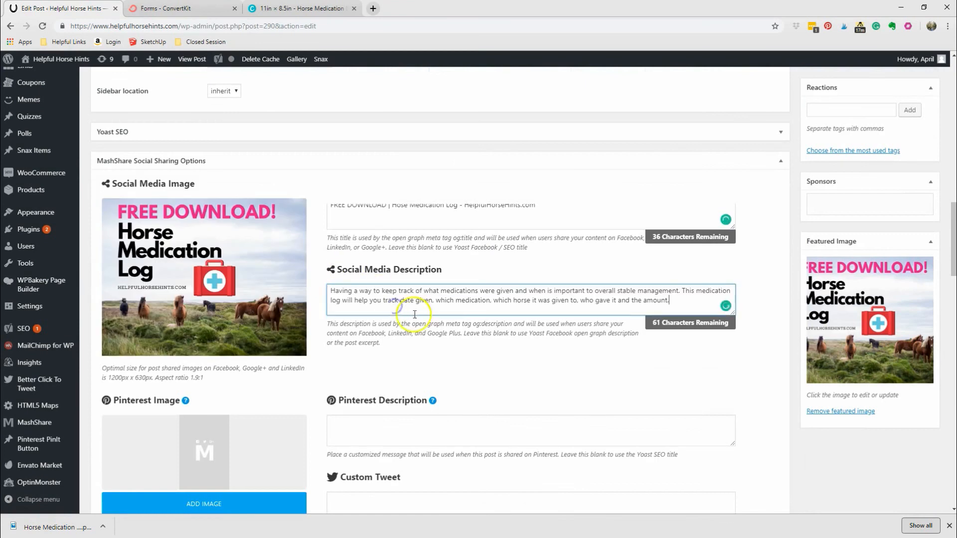
# Add the Horse Medication Log Cover as the post's Pinterest image.
pyautogui.scroll(-4, 405, 309)
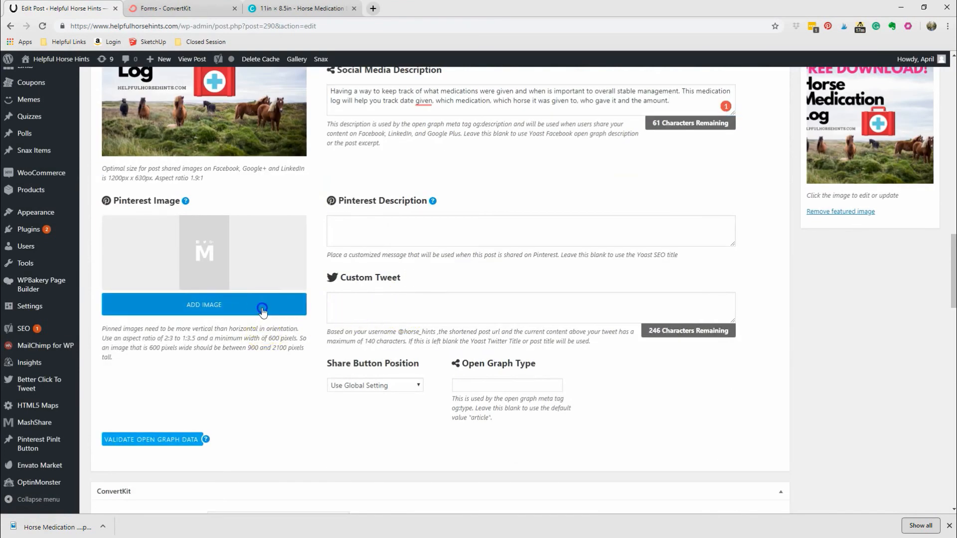
pyautogui.click(263, 308)
pyautogui.click(50, 173)
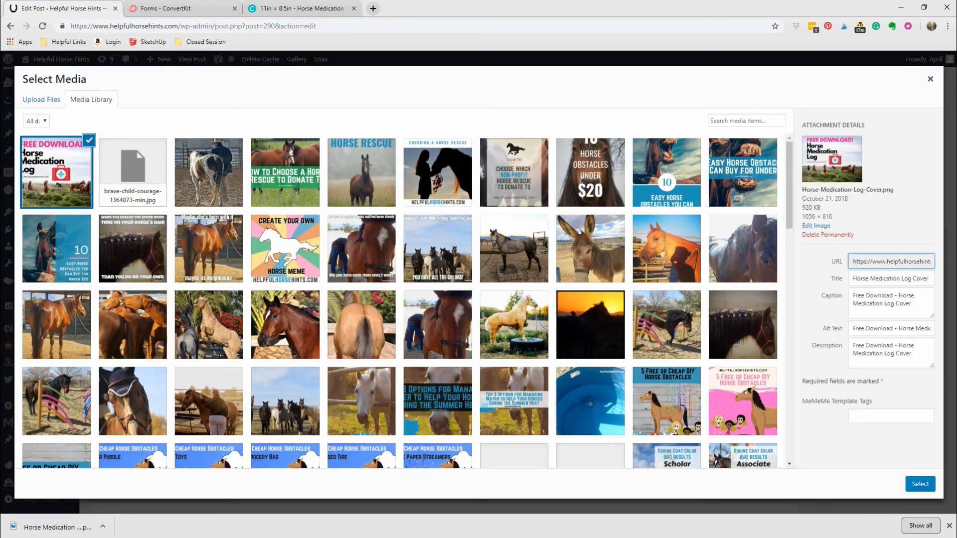
pyautogui.click(920, 483)
# Paste the copied paragraph into the Pinterest description and prefix it with "HELPFULHORSEHINTS.COM -".
pyautogui.click(399, 247)
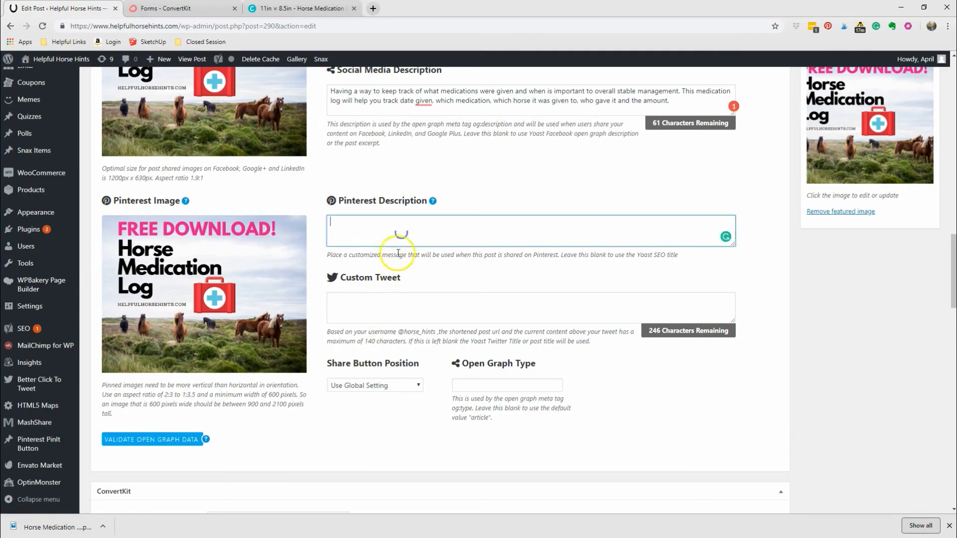
pyautogui.hotkey('ctrl', 'v')
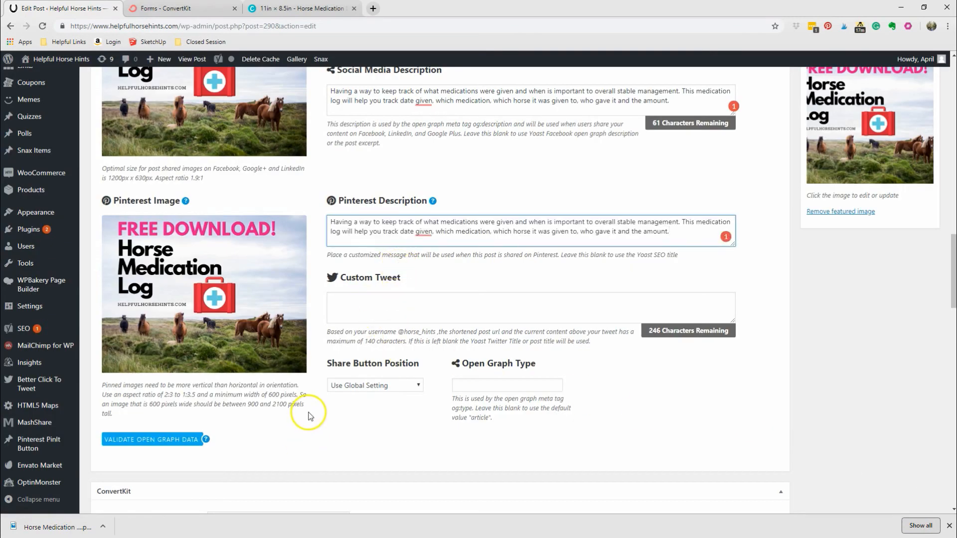
pyautogui.hotkey('ctrl', 'Home')
pyautogui.write('HELPFU')
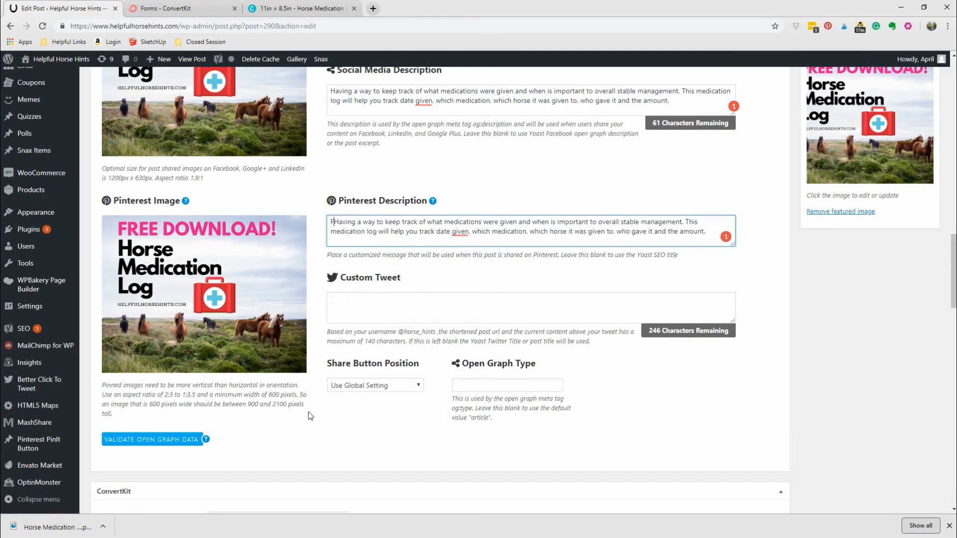
pyautogui.write('LHORSEHINTS.COM -')
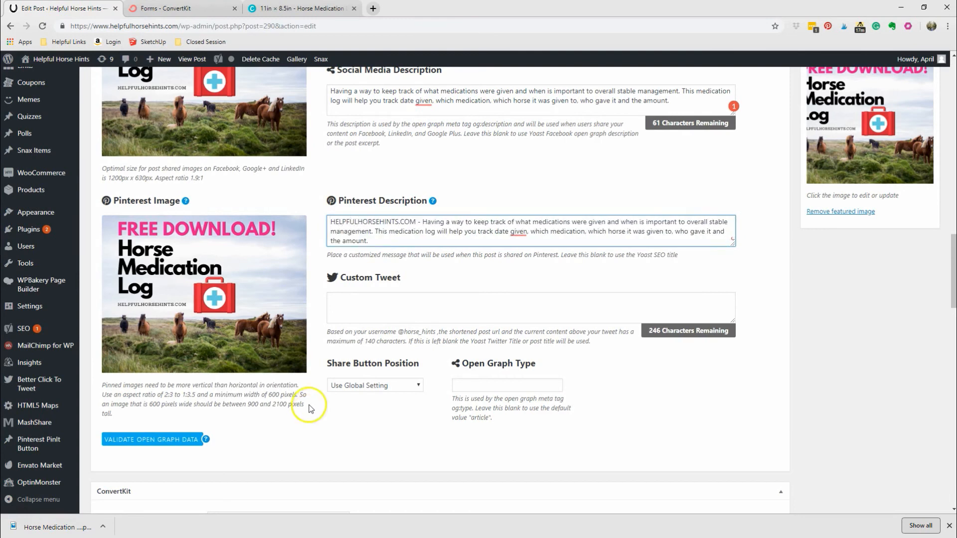
# Set the custom tweet to "FREE downloadable horse medication log! HelpfulHorseHints.com" and update the post.
pyautogui.scroll(-3, 331, 398)
pyautogui.click(434, 164)
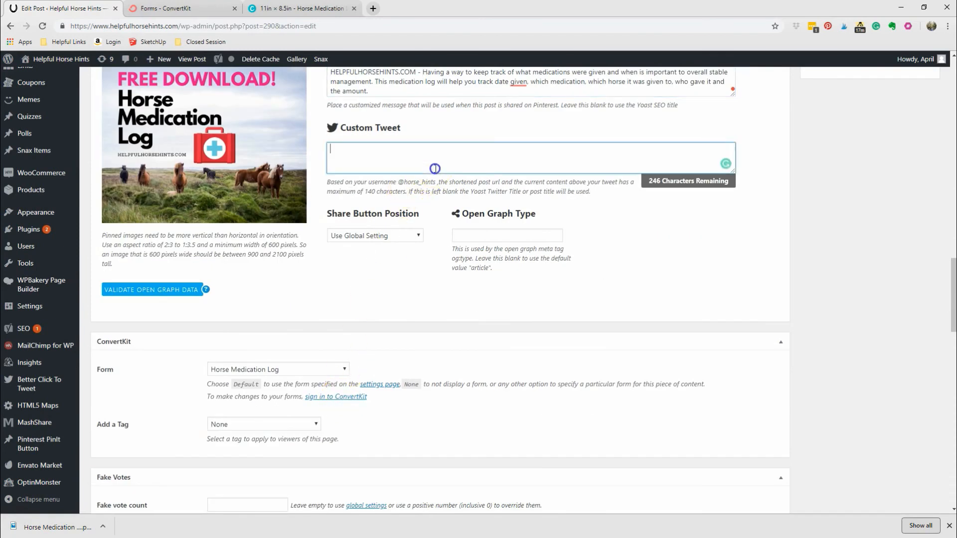
pyautogui.hotkey('ctrl', 'v')
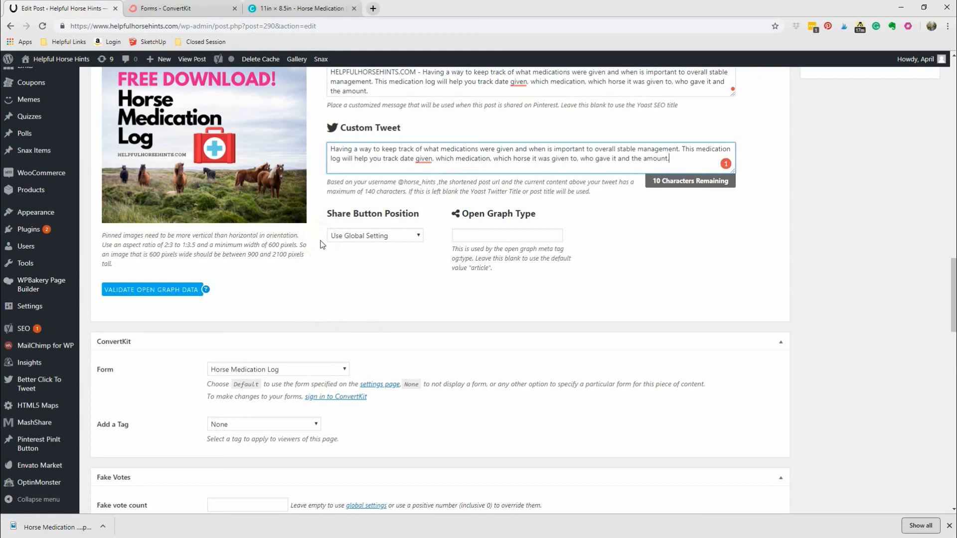
pyautogui.click(331, 149)
pyautogui.moveTo(331, 149); pyautogui.dragTo(725, 183)
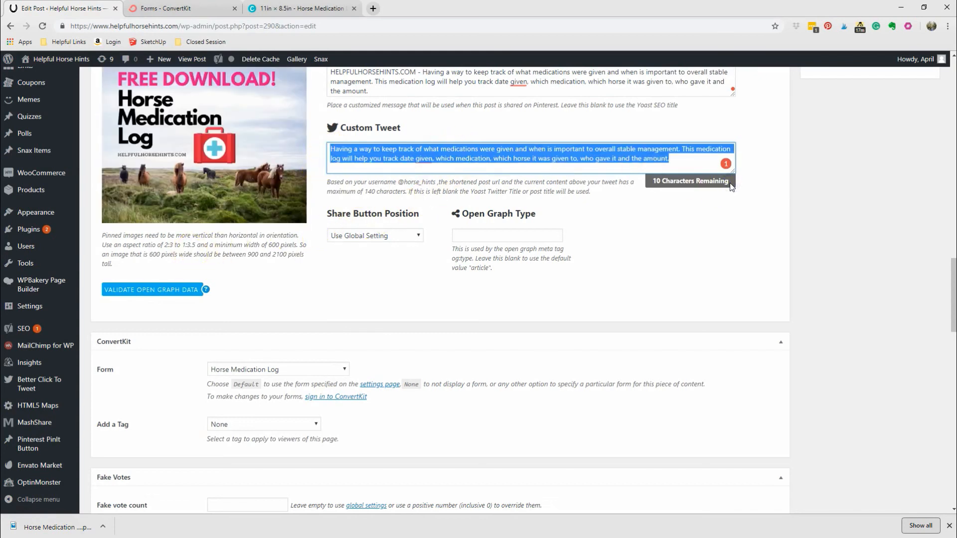
pyautogui.write('fRE')
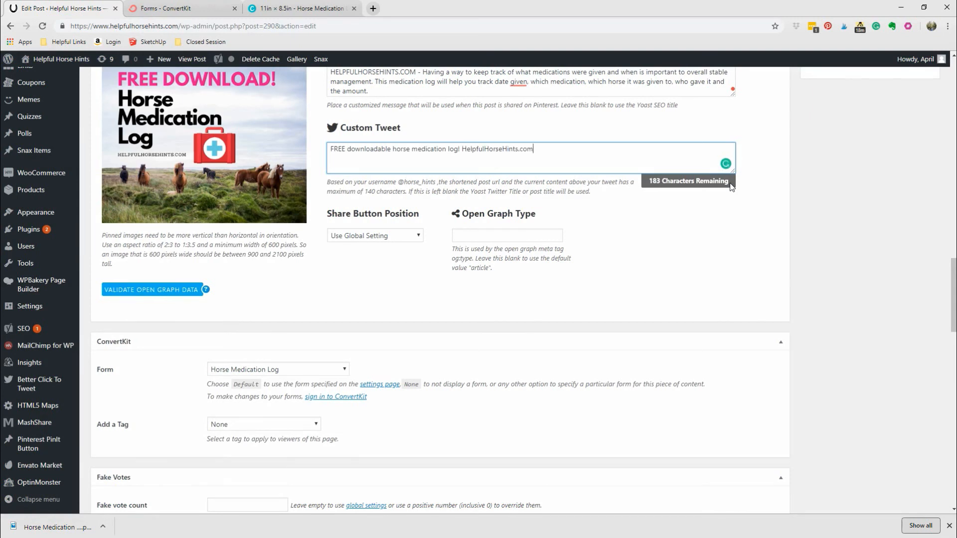
pyautogui.scroll(20, 807, 299)
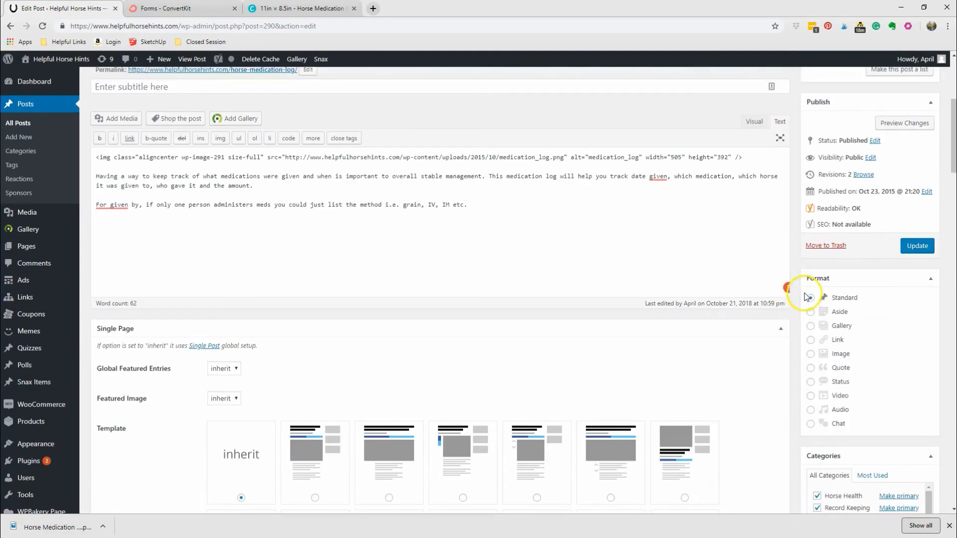
pyautogui.click(902, 249)
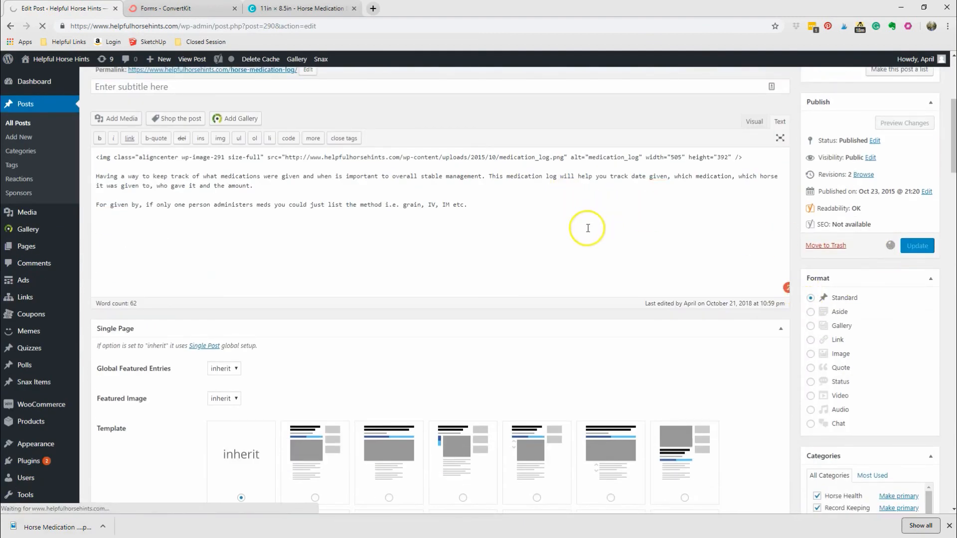
# Open the published Horse Medication Log post from its permalink in a new tab.
pyautogui.scroll(4, 466, 249)
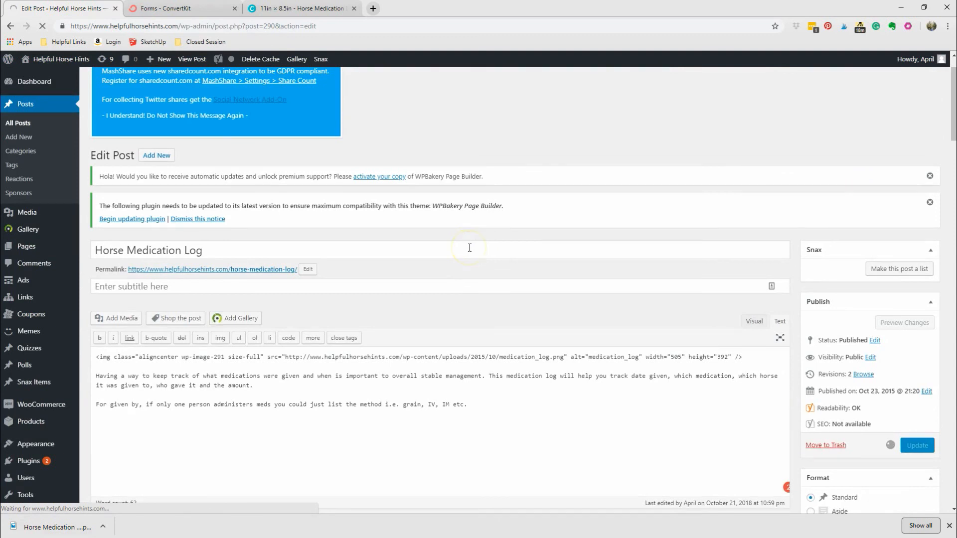
pyautogui.click(428, 234)
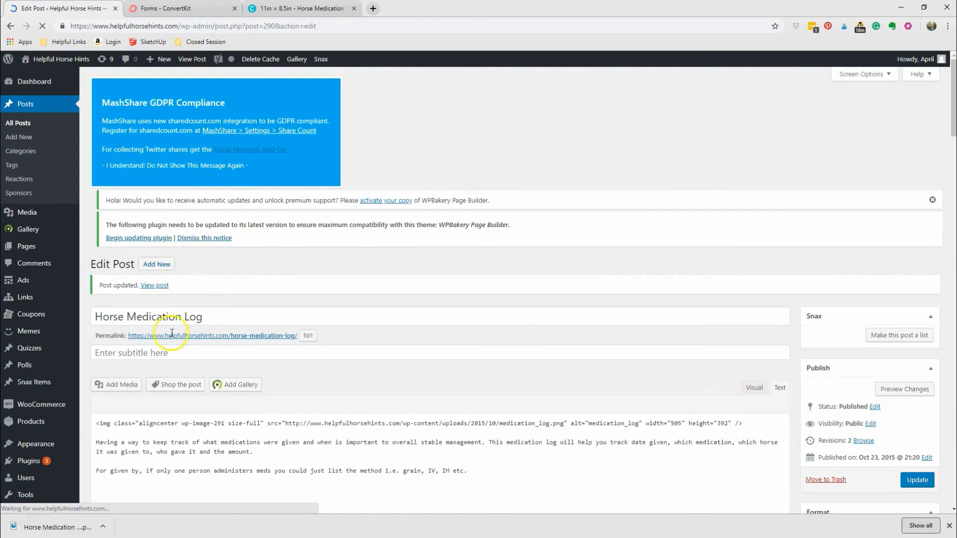
pyautogui.rightClick(174, 348)
pyautogui.click(189, 353)
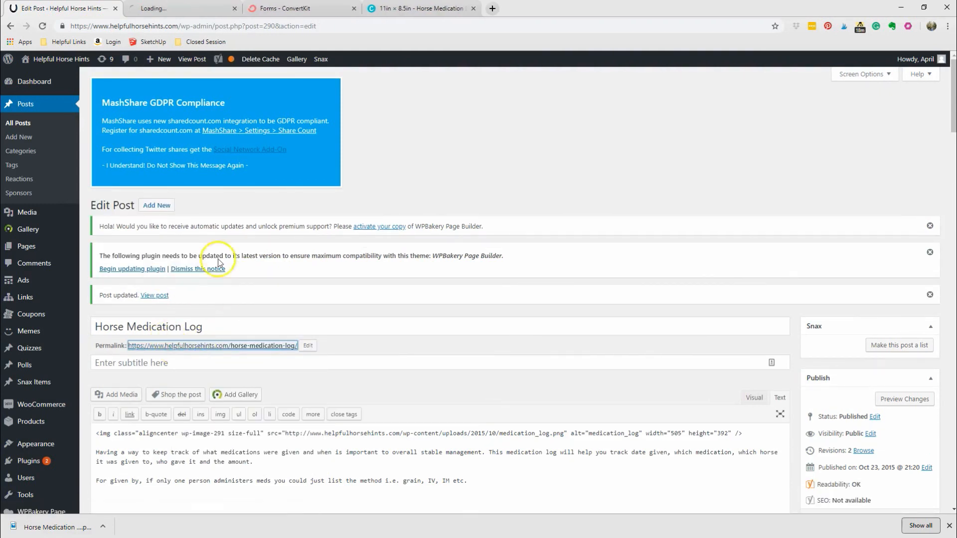
pyautogui.click(186, 7)
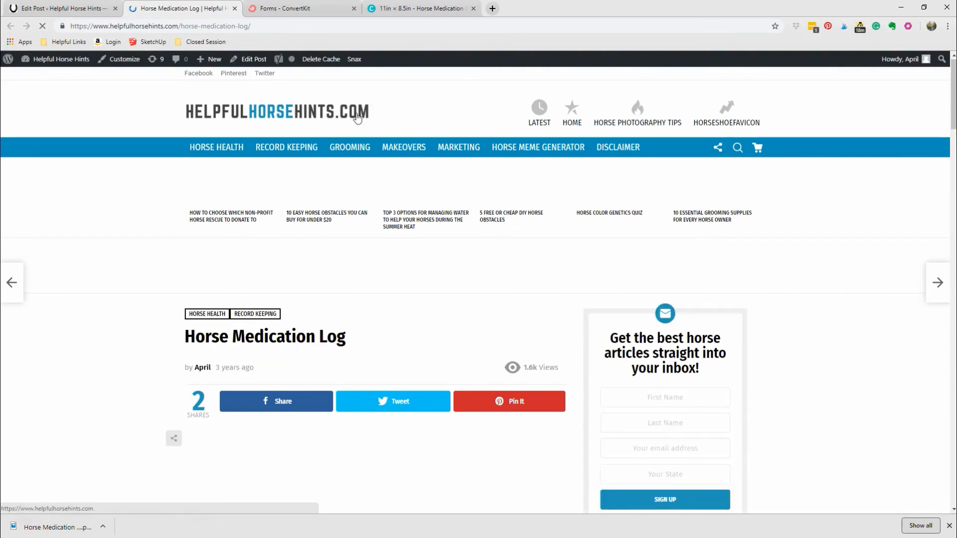
# Examine the published post's featured image, medication log sample, text and embedded opt-in form.
pyautogui.scroll(-3, 344, 102)
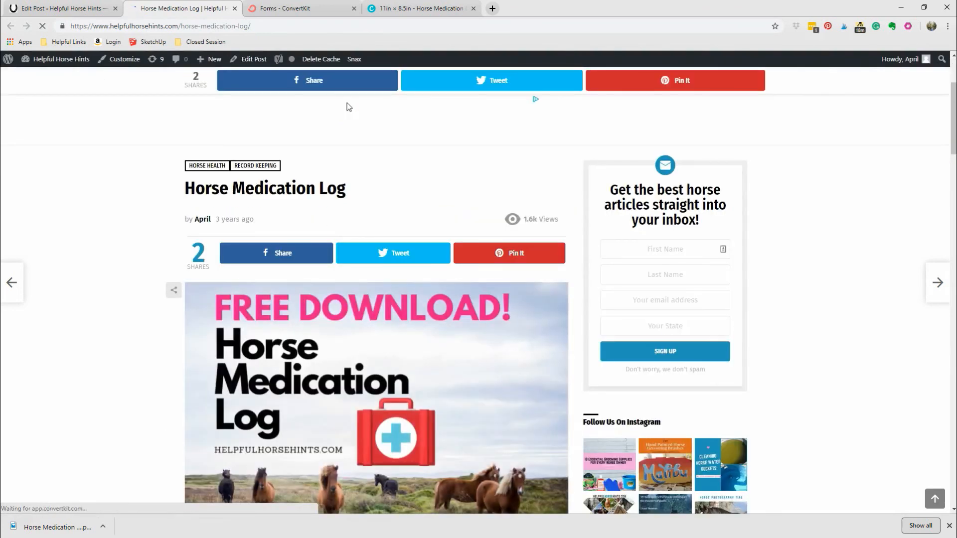
pyautogui.scroll(-3, 349, 133)
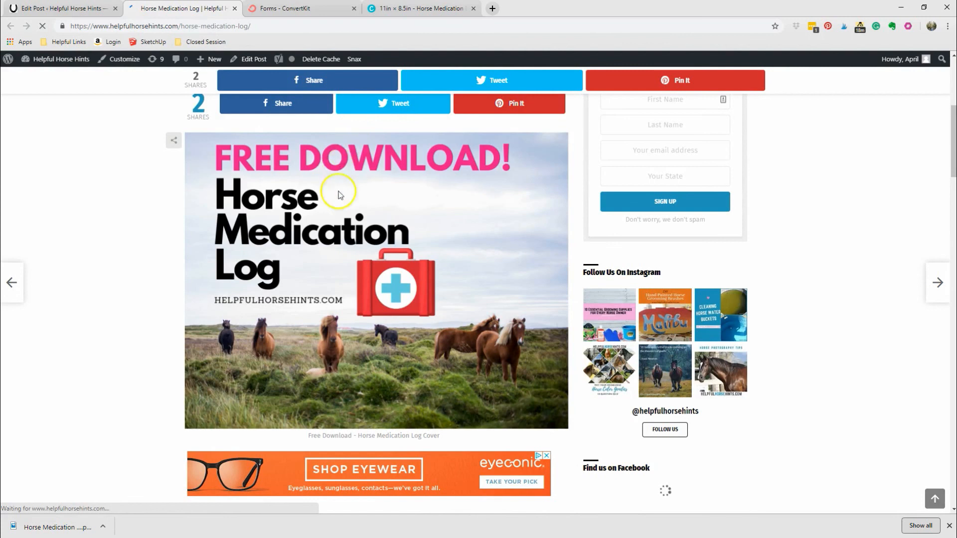
pyautogui.scroll(-2, 353, 193)
pyautogui.scroll(-4, 352, 189)
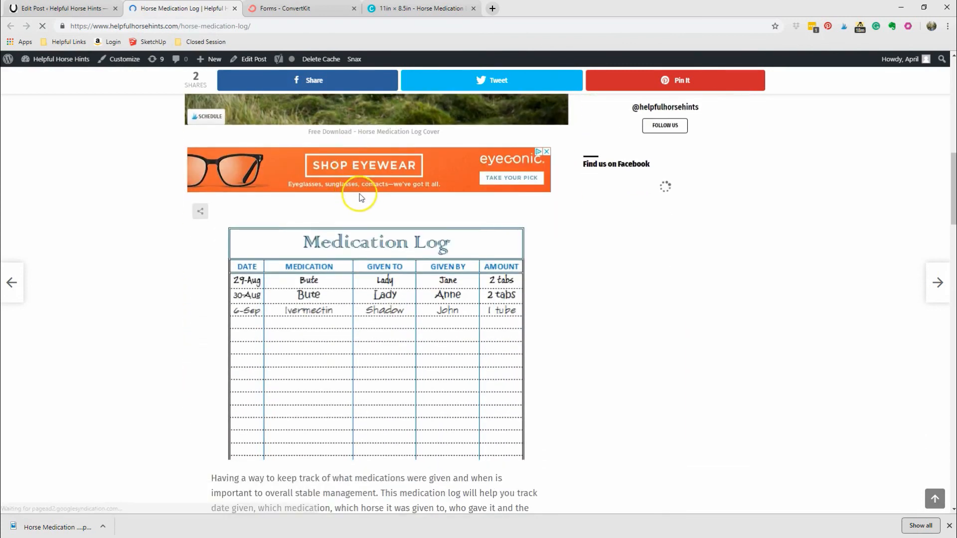
pyautogui.scroll(-6, 344, 185)
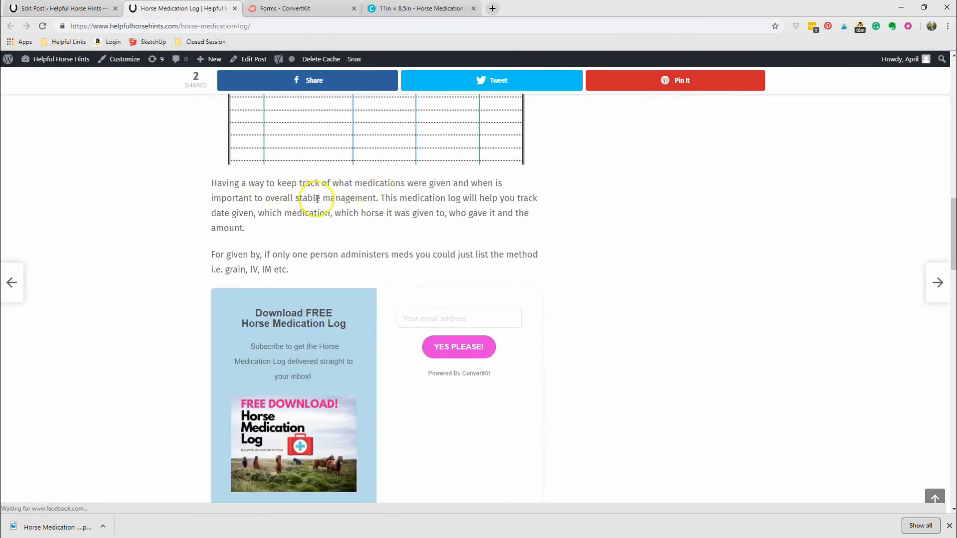
pyautogui.scroll(-6, 242, 249)
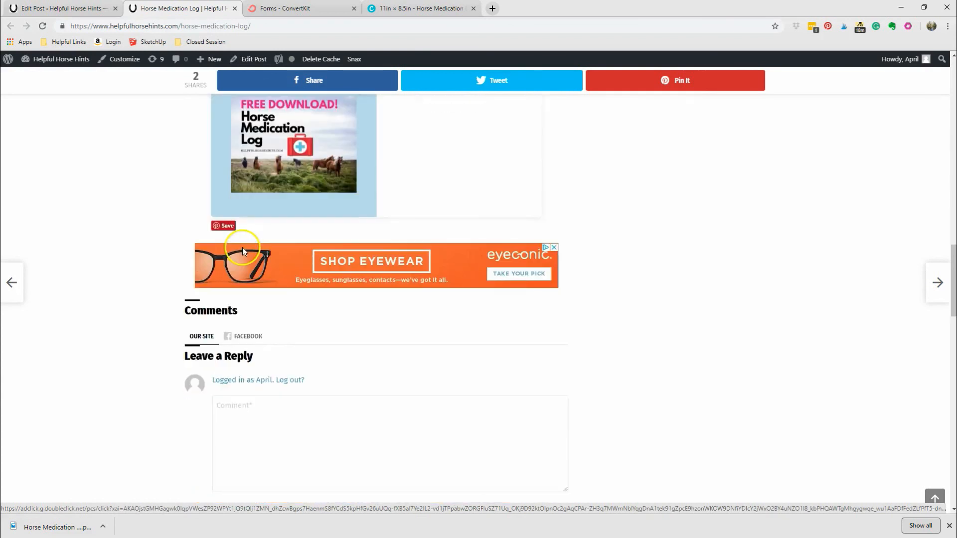
pyautogui.scroll(4, 244, 249)
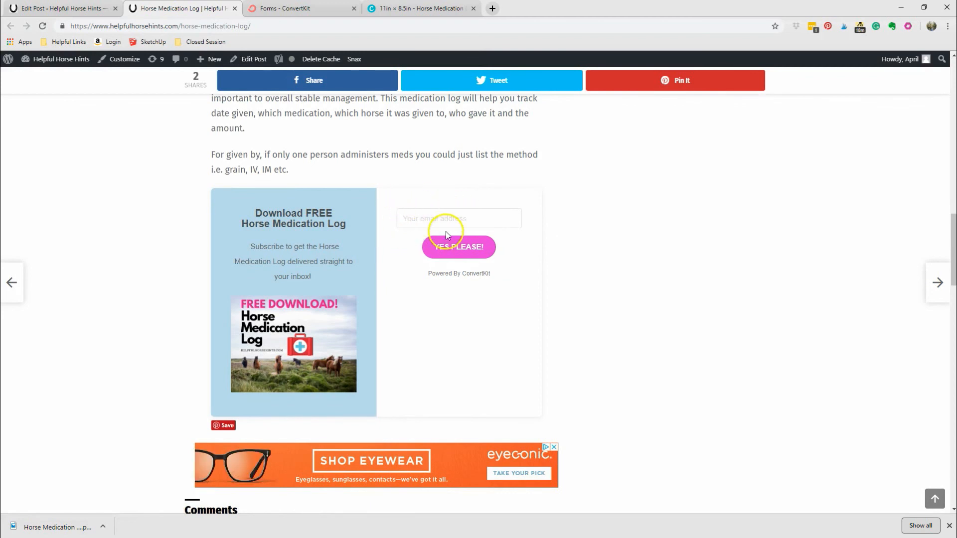
# In ConvertKit, set the email field's border color to #cf00d2 in the Horse Medication Log form and save it.
pyautogui.click(319, 8)
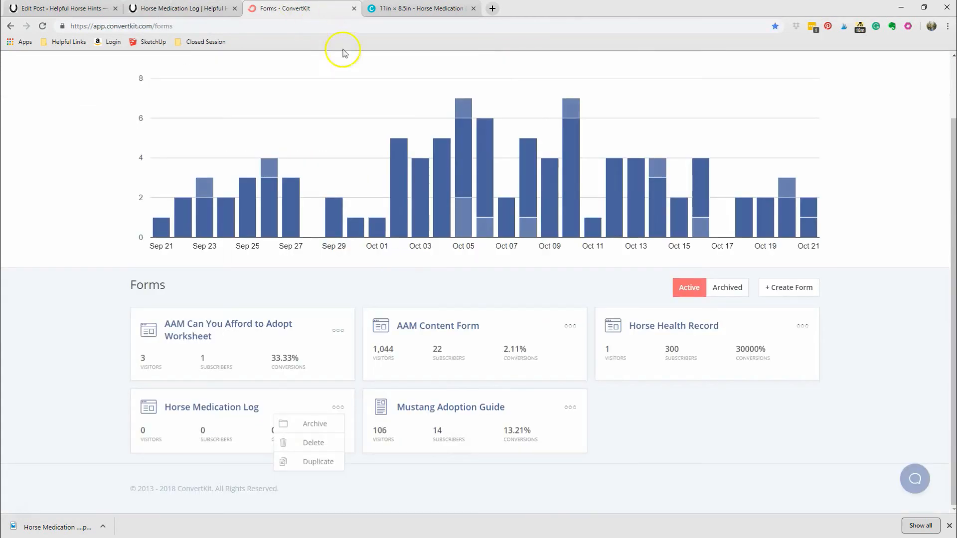
pyautogui.click(232, 408)
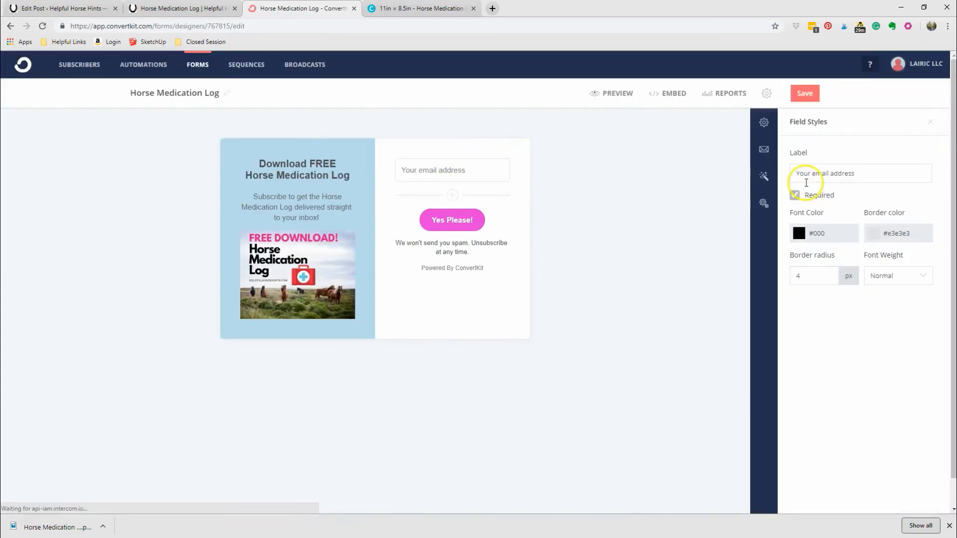
pyautogui.click(874, 234)
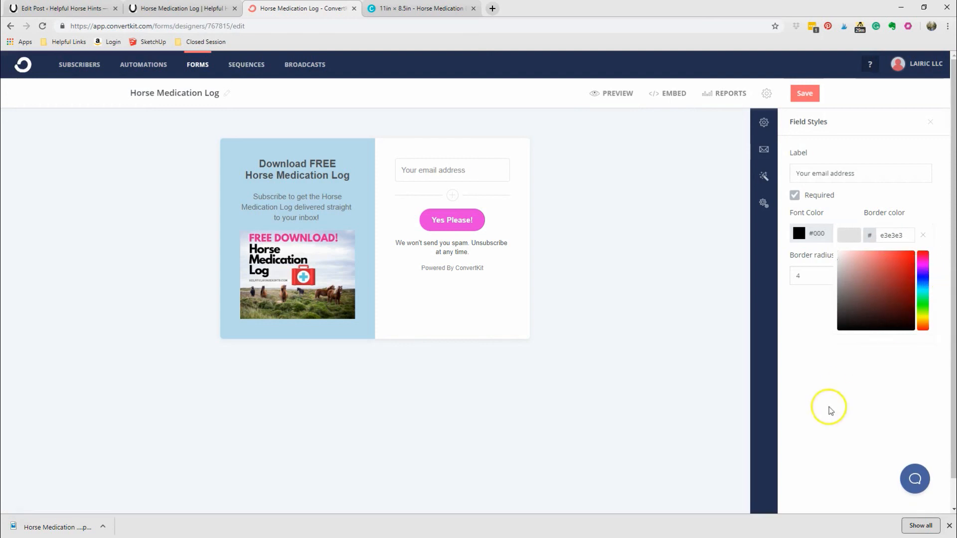
pyautogui.click(948, 526)
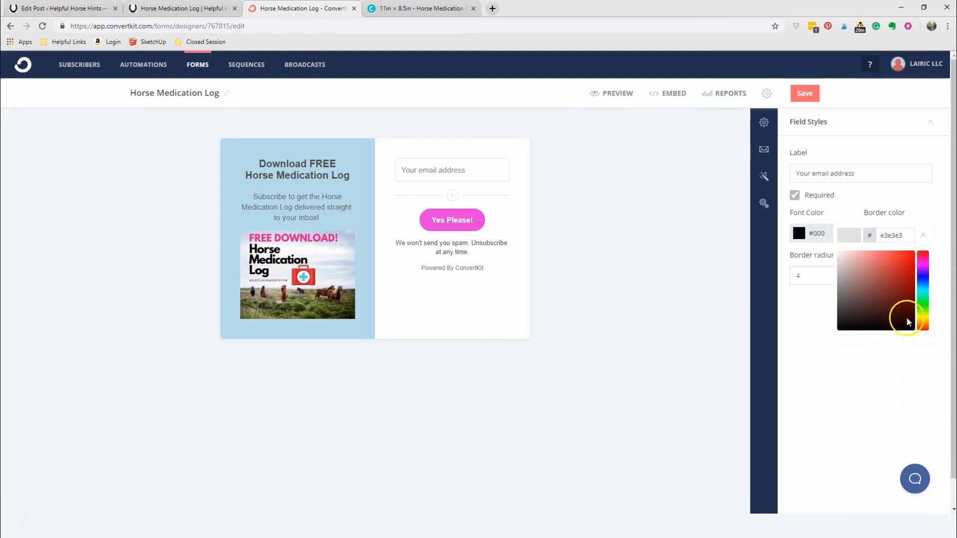
pyautogui.click(925, 267)
pyautogui.moveTo(925, 265); pyautogui.dragTo(930, 265)
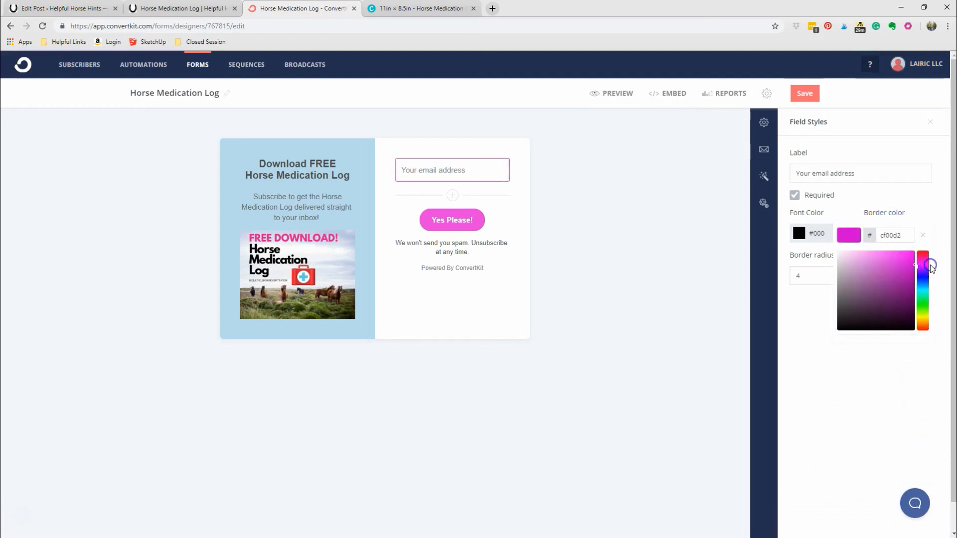
pyautogui.click(804, 93)
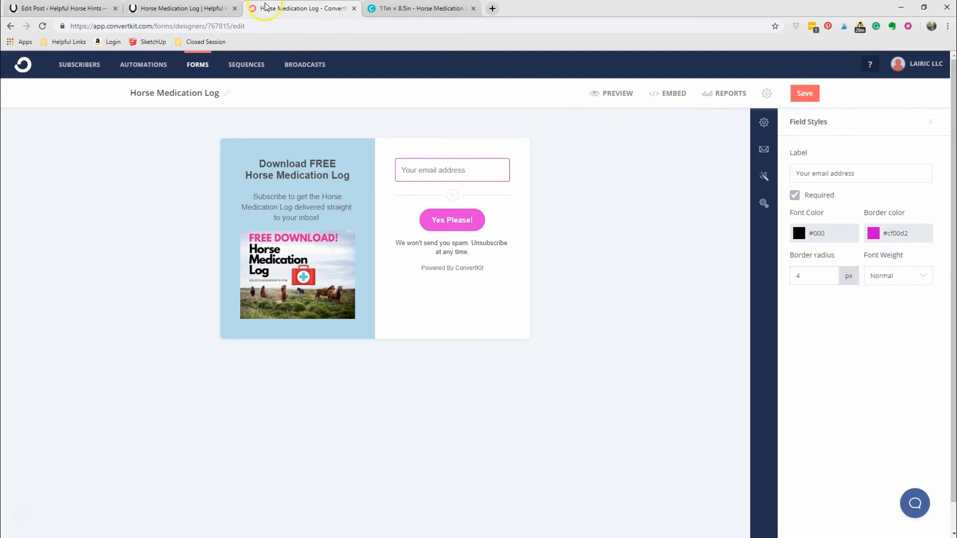
# Reload the published post and check the opt-in form's email field border and the overall page layout.
pyautogui.click(185, 9)
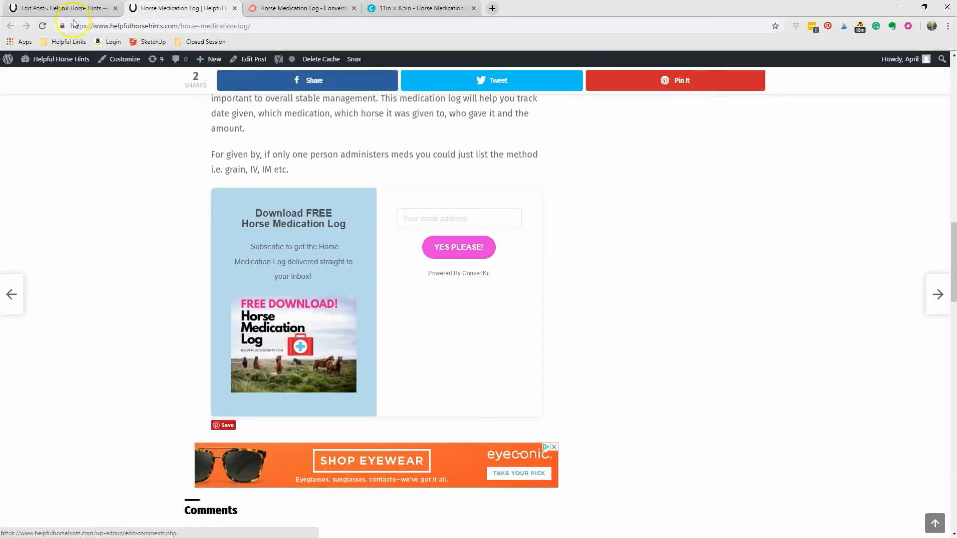
pyautogui.click(42, 26)
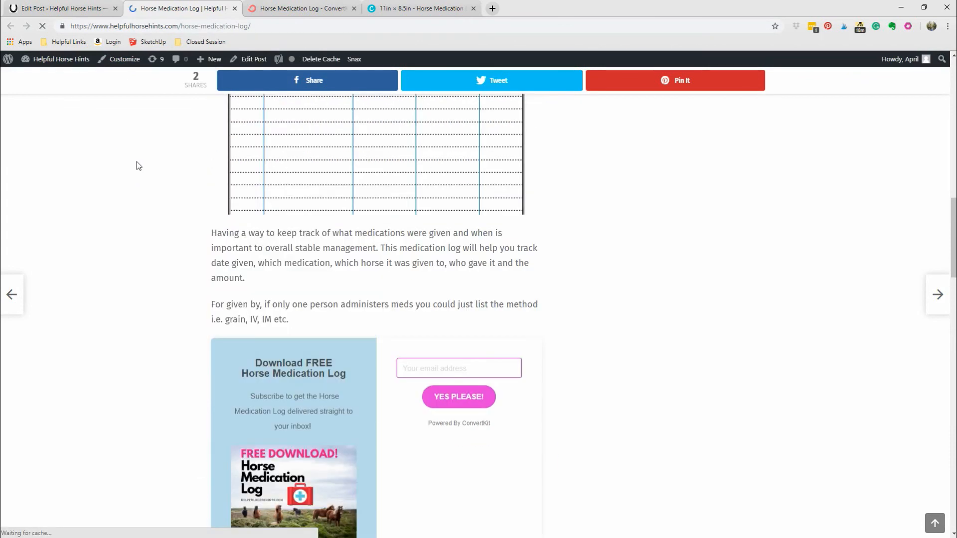
pyautogui.scroll(-4, 305, 393)
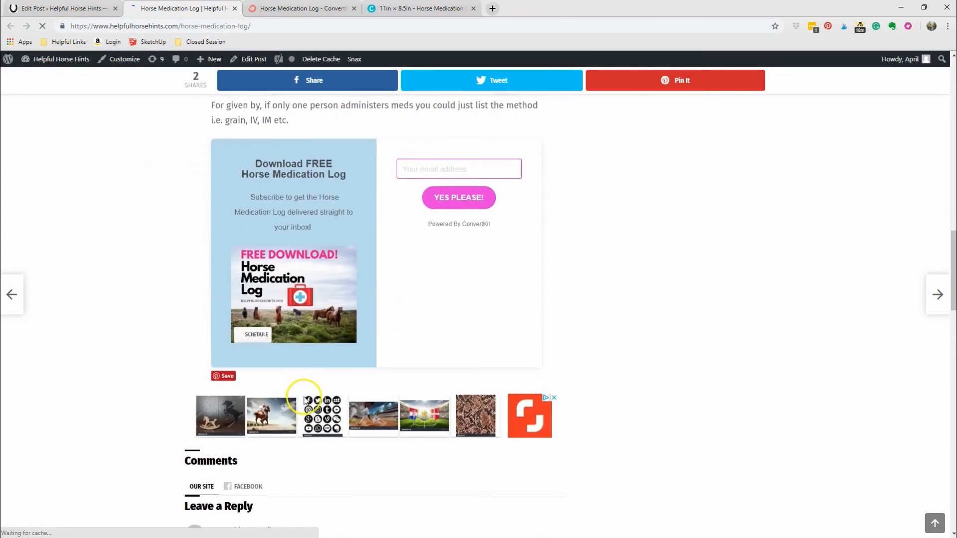
pyautogui.scroll(10, 301, 396)
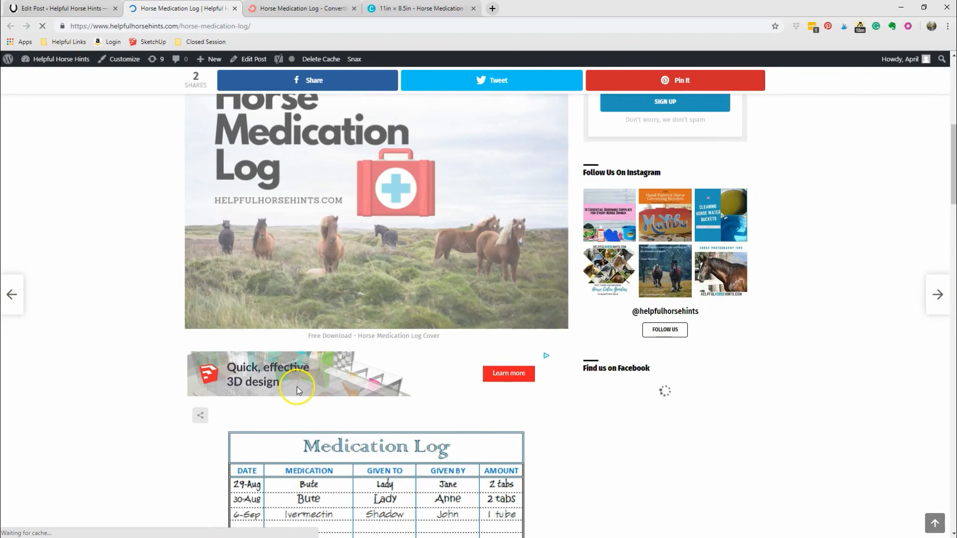
pyautogui.scroll(-6, 294, 383)
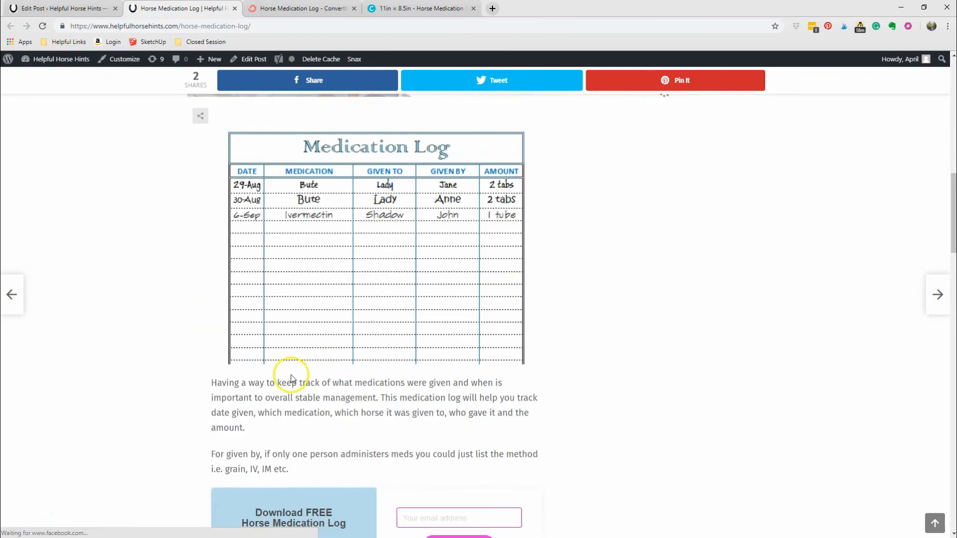
pyautogui.scroll(-5, 292, 379)
pyautogui.scroll(3, 224, 359)
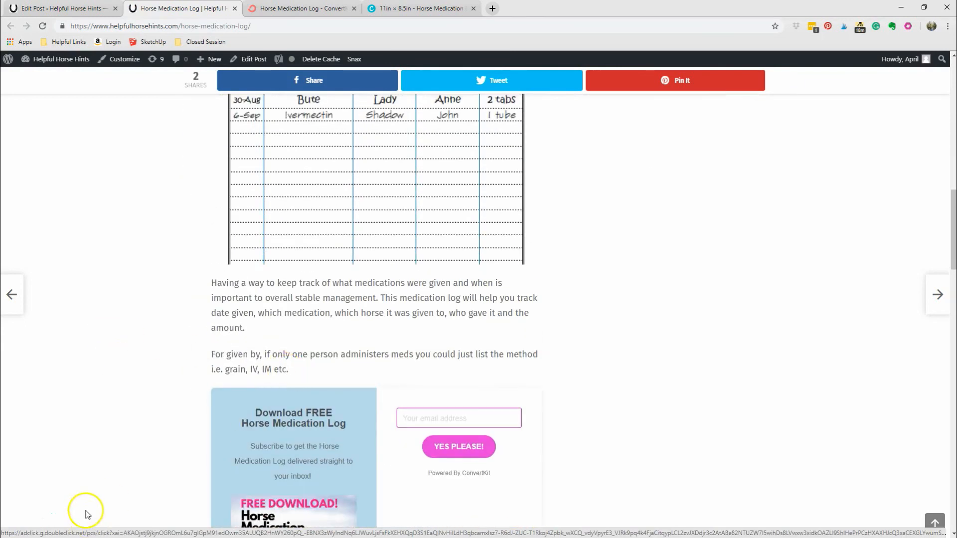